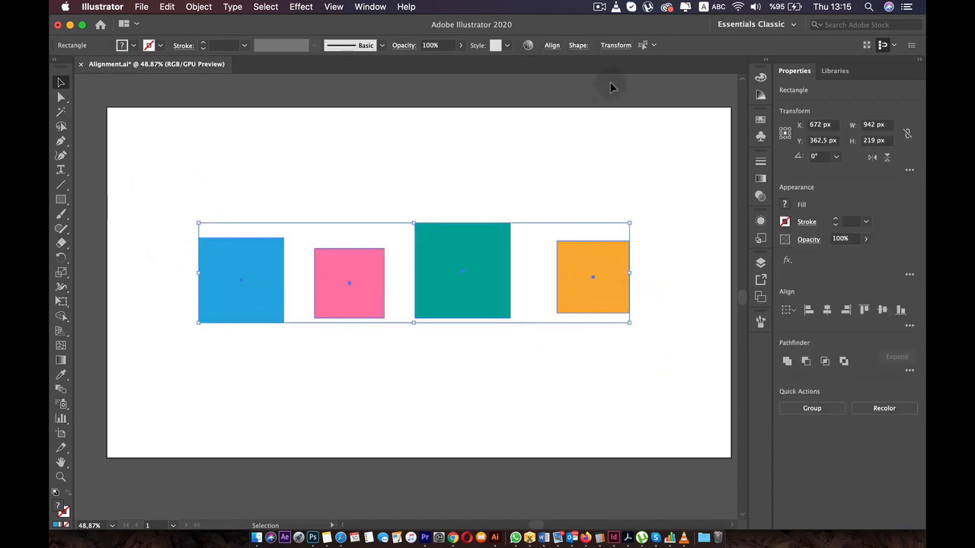
- Align the four selected squares by their top edges and then by their bottom edges
click(553, 46)
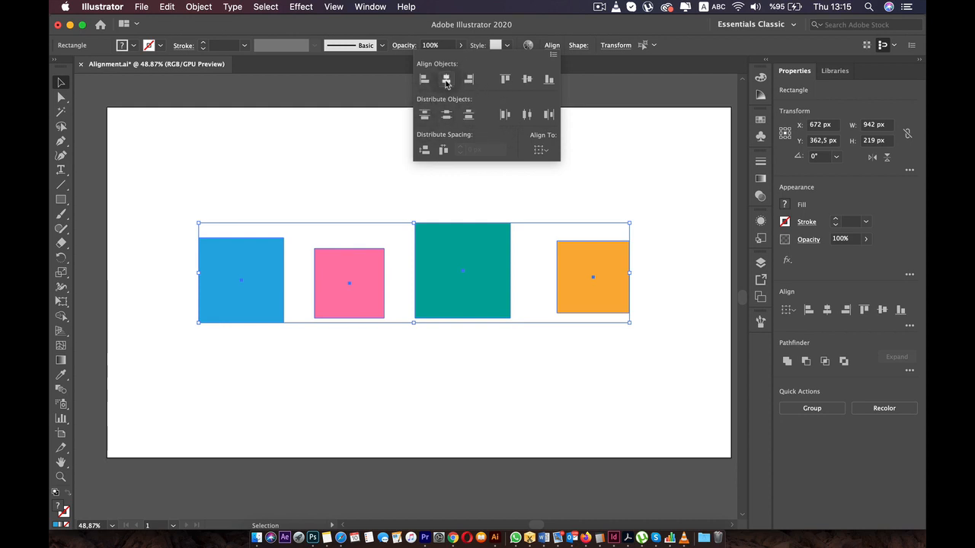
click(503, 78)
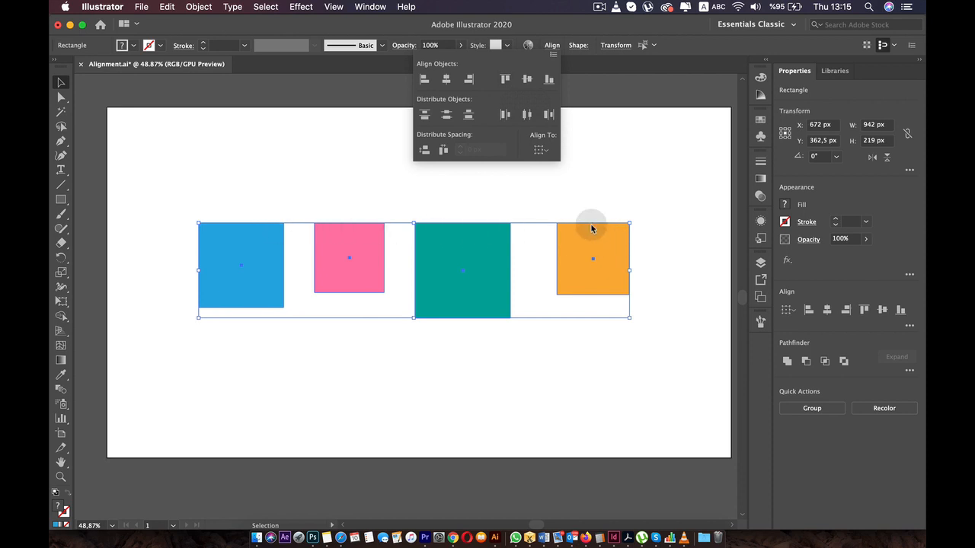
click(550, 80)
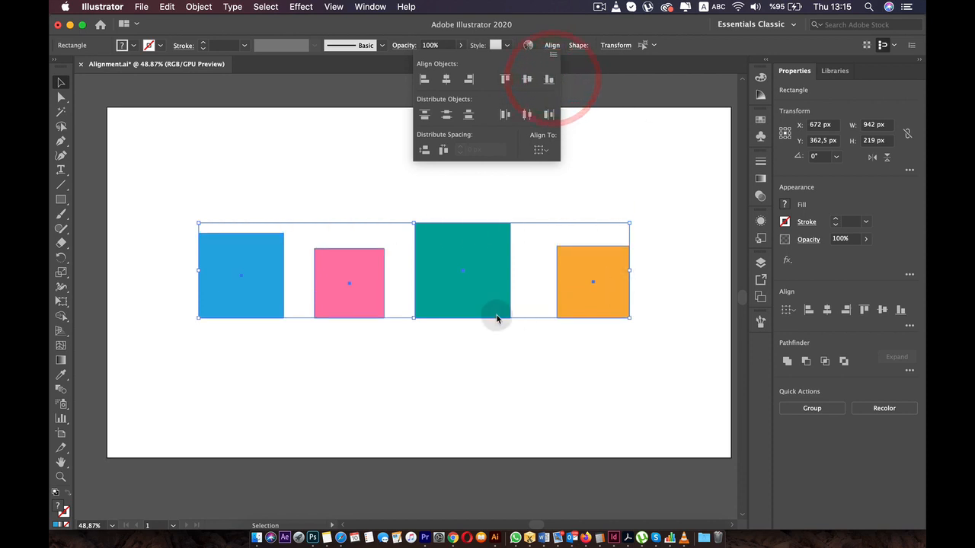
- Align the four squares to their vertical centers and distribute them evenly by their horizontal centers
click(526, 80)
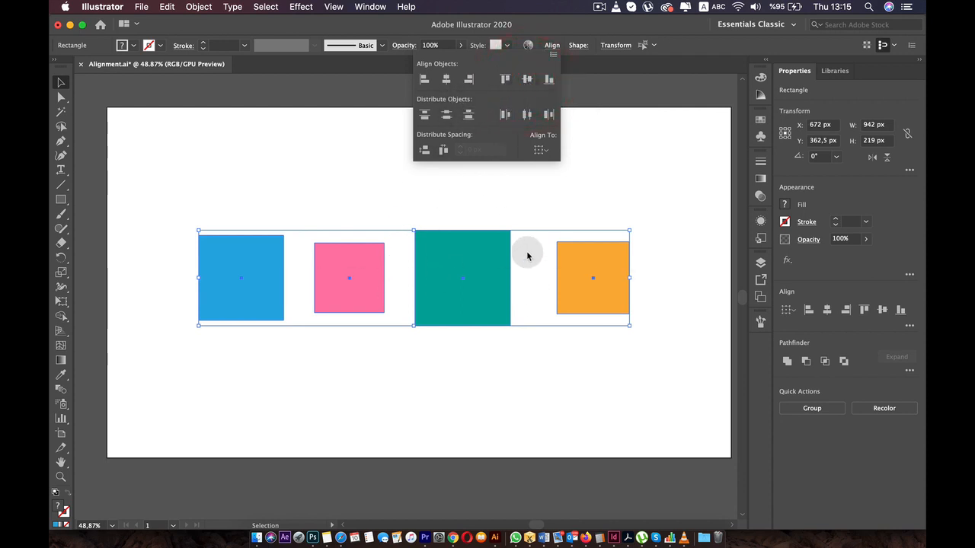
click(526, 114)
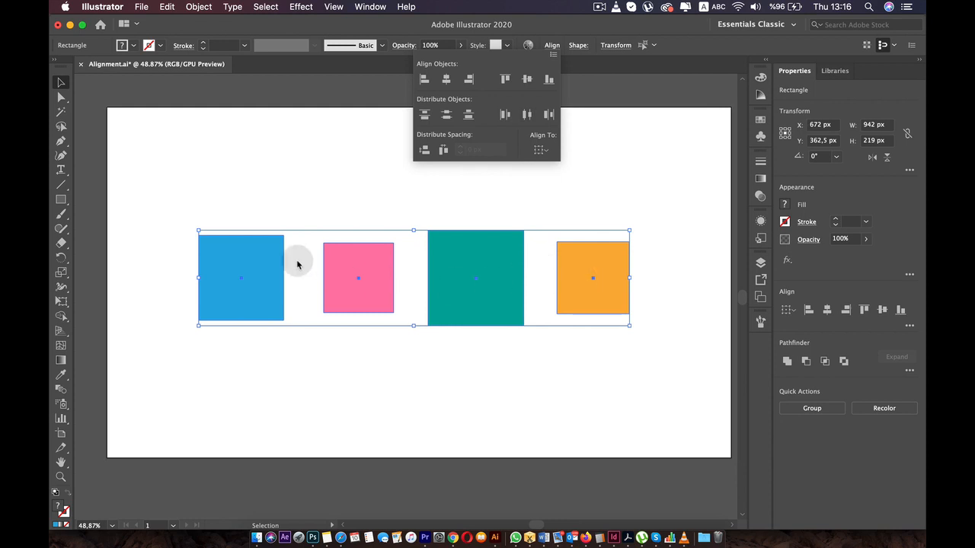
- Examine the four squares one by one and compare the gaps between neighboring squares
click(482, 260)
click(521, 205)
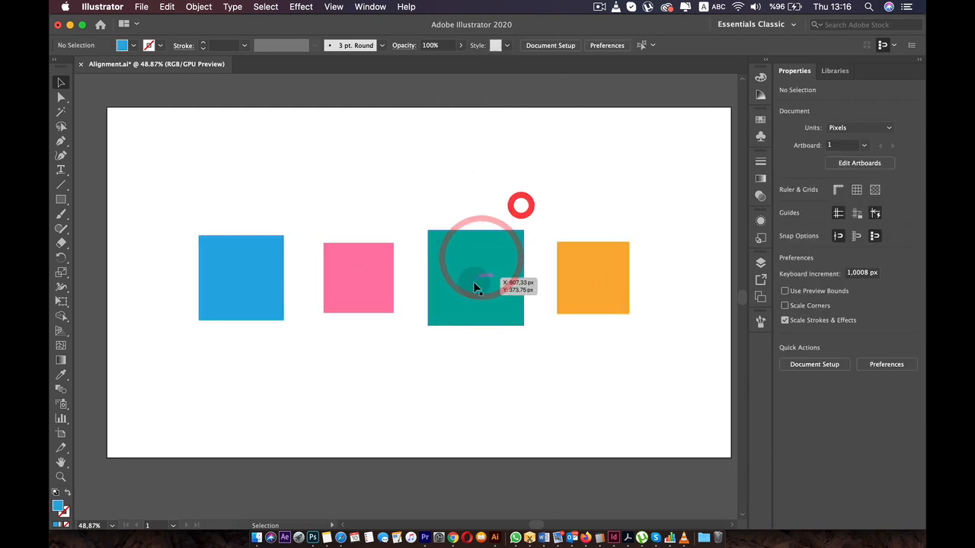
click(474, 282)
click(577, 280)
click(447, 281)
click(343, 279)
click(261, 277)
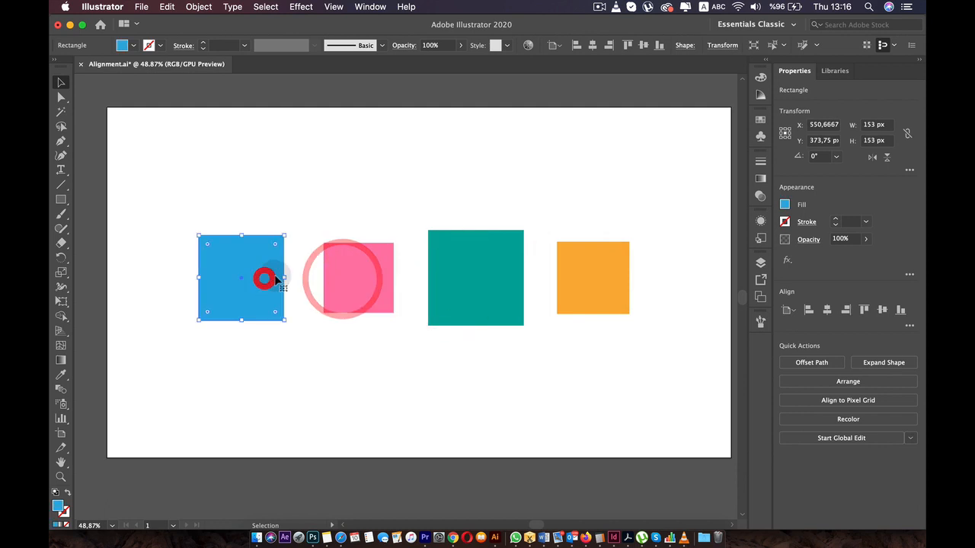
click(355, 277)
click(359, 287)
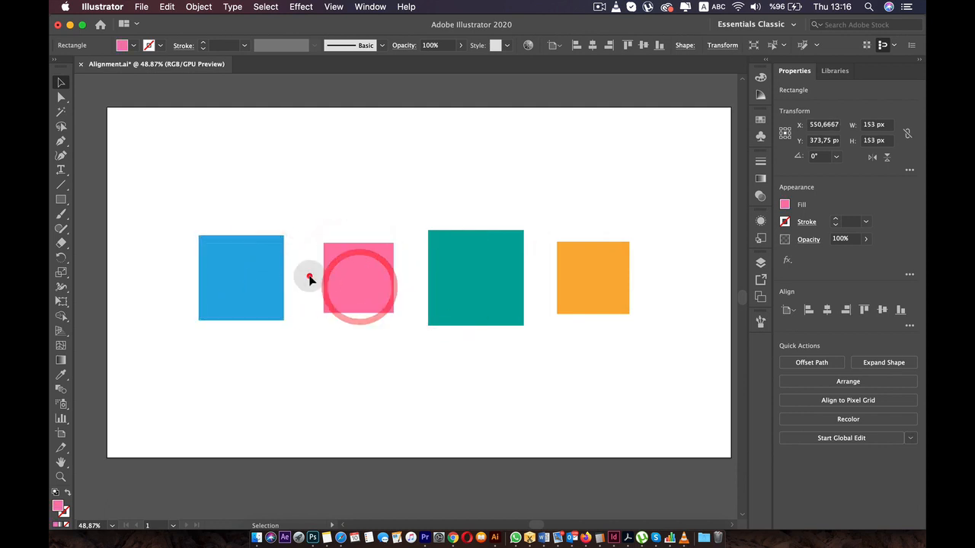
click(312, 280)
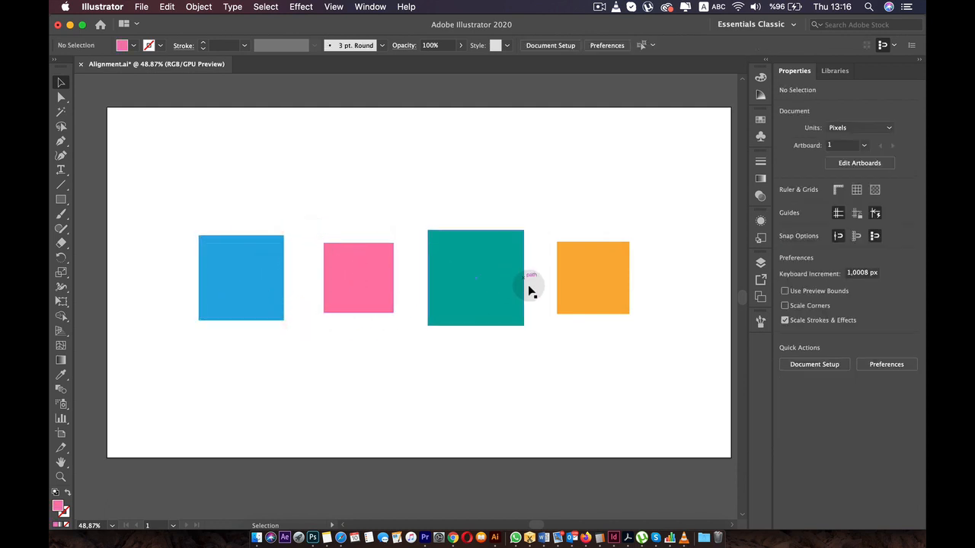
- Distribute all four squares horizontally with 10 px spacing, using the orange square as the key object
drag(229, 242, 670, 343)
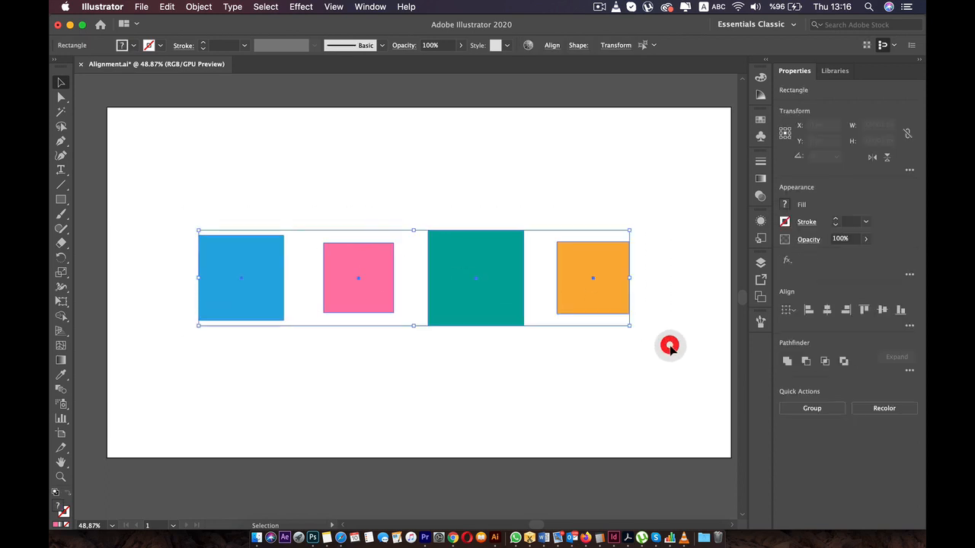
click(554, 49)
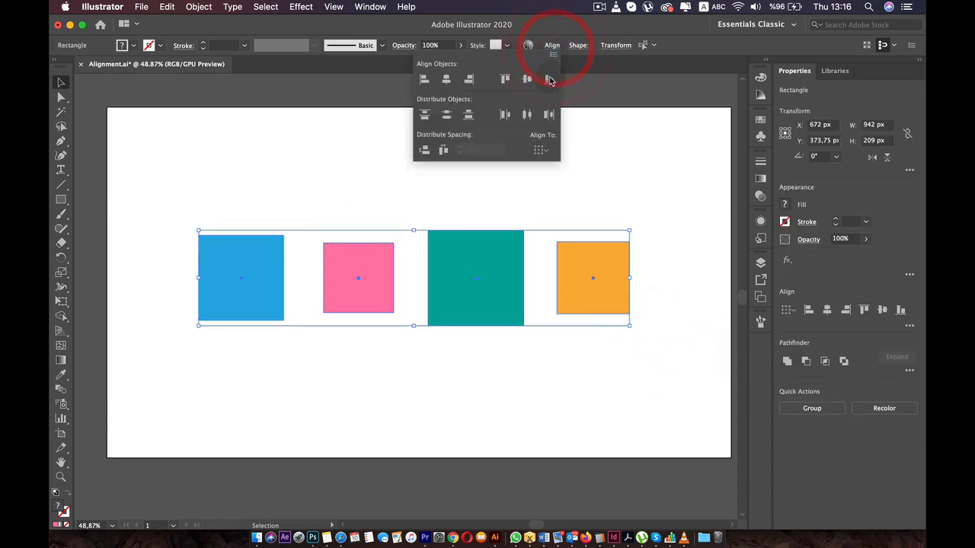
click(543, 152)
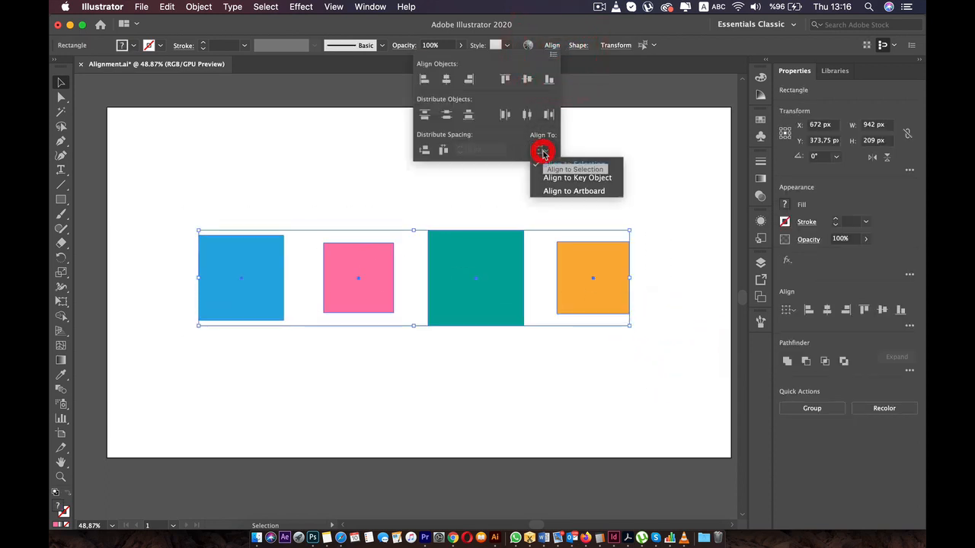
click(576, 178)
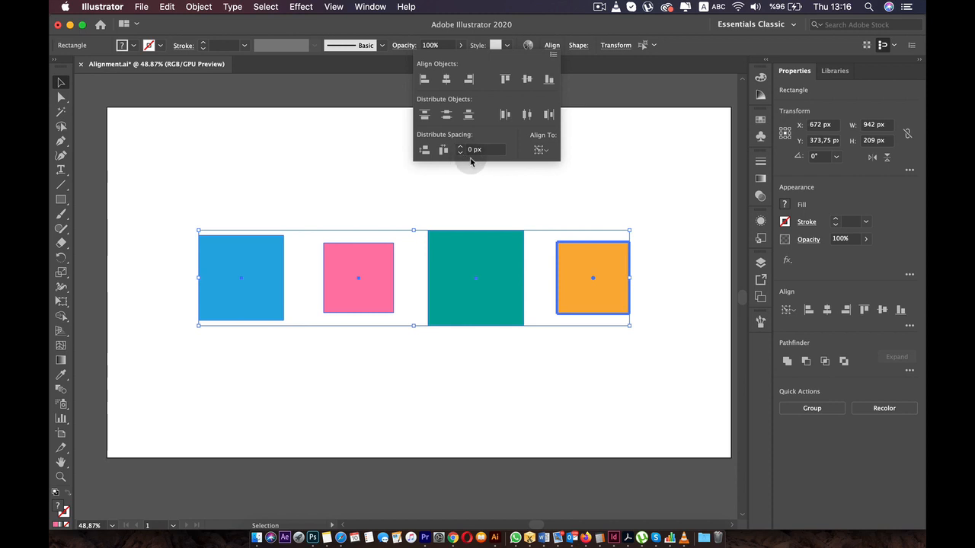
click(476, 149)
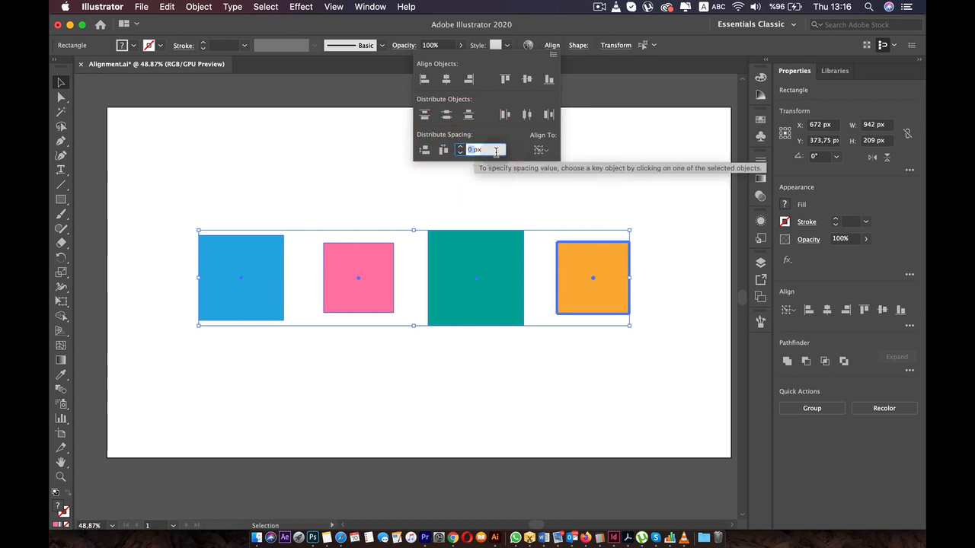
text(20)
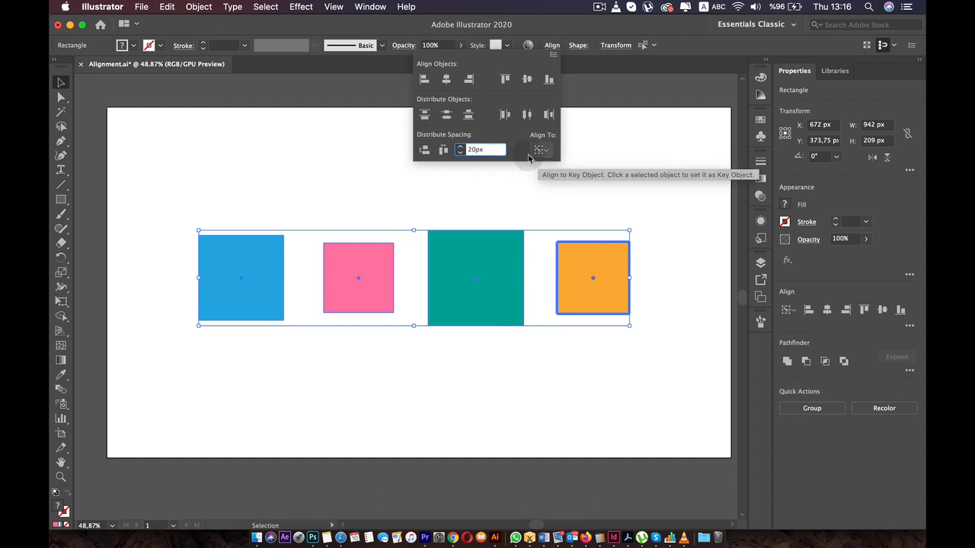
click(475, 150)
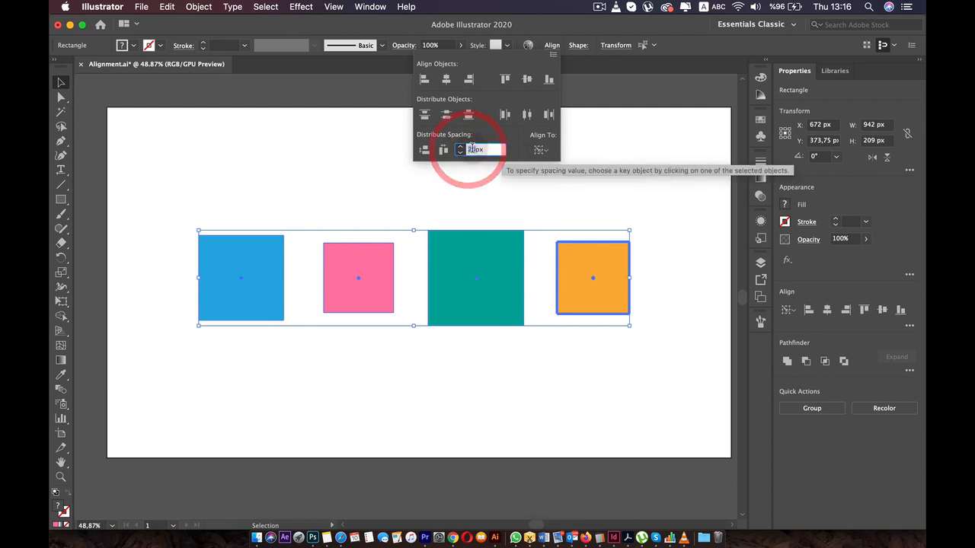
text(1)
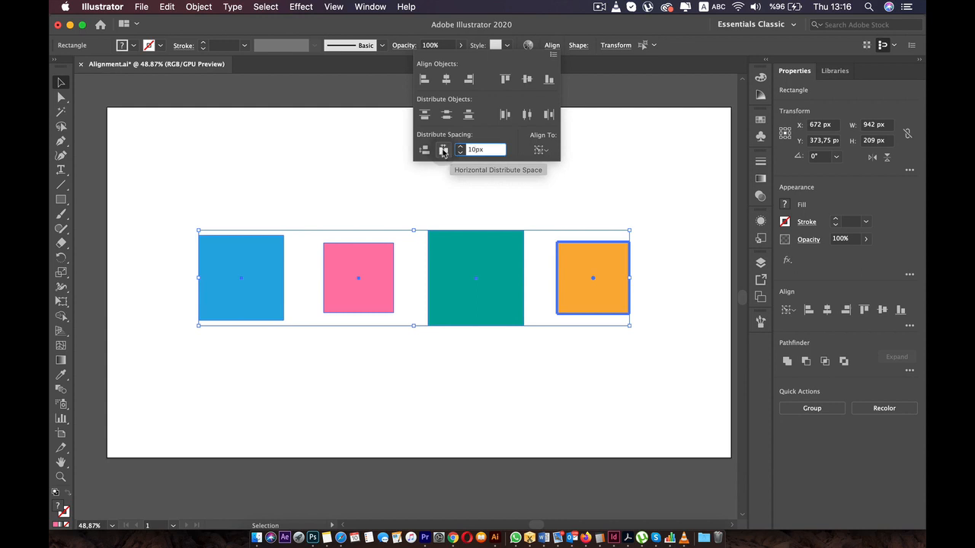
click(443, 151)
click(362, 203)
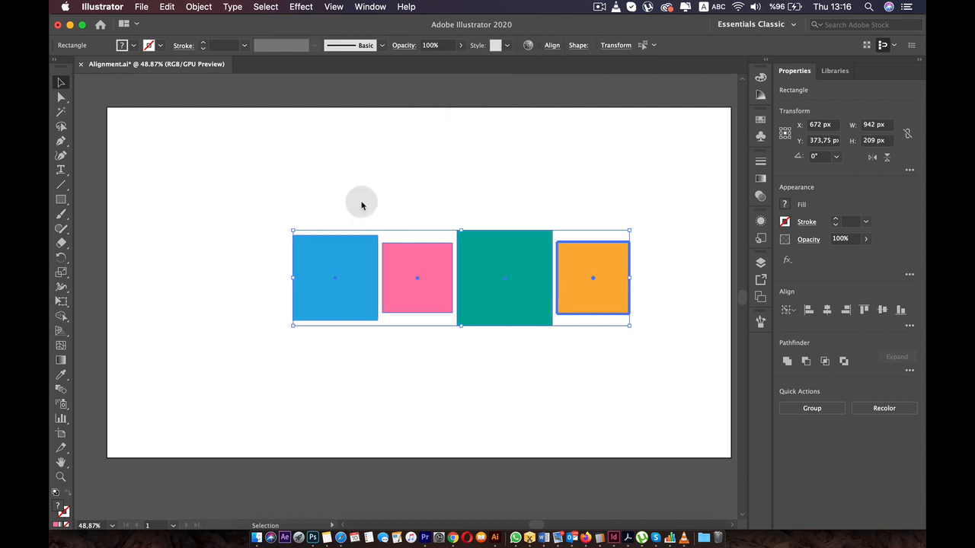
click(472, 369)
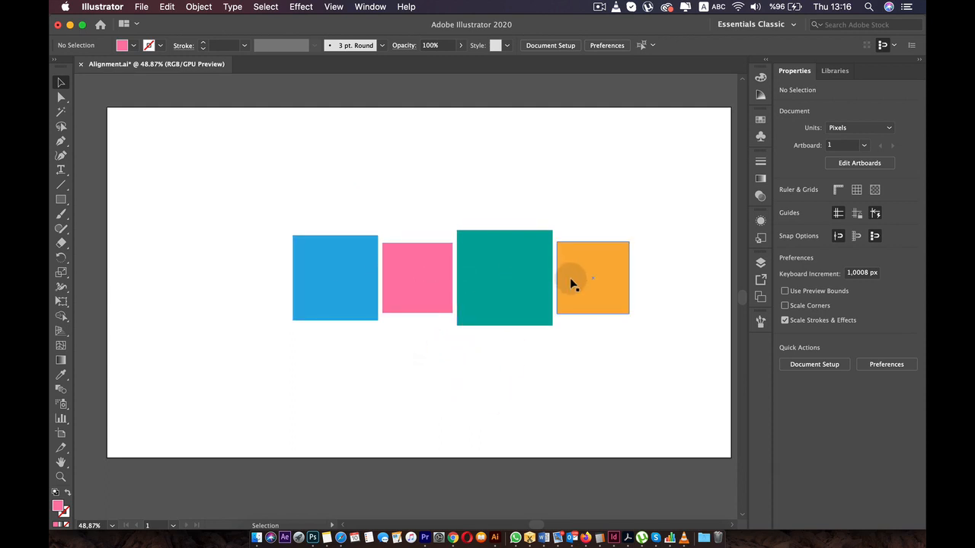
click(571, 278)
click(488, 284)
click(398, 280)
click(344, 278)
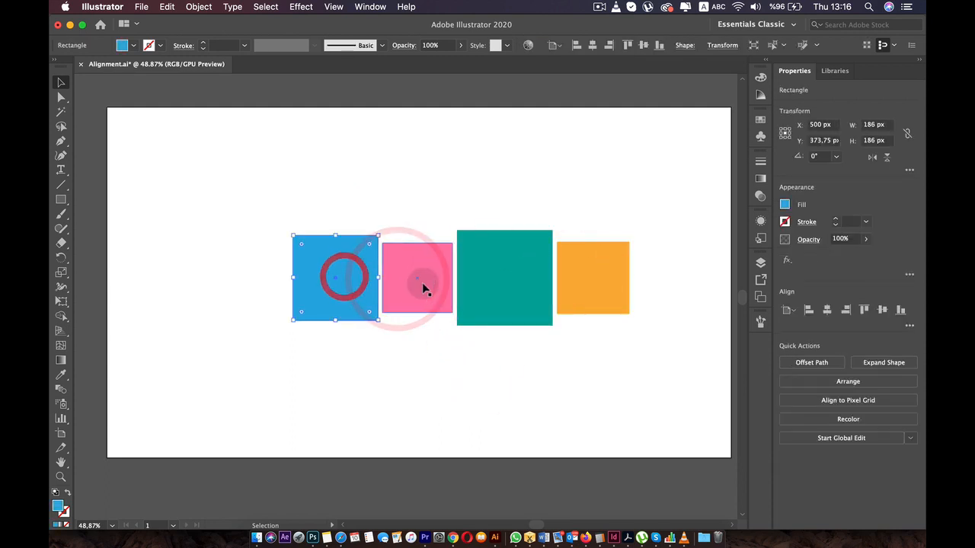
- Distribute all four squares horizontally with 30 px spacing relative to the orange key object, and deselect them
drag(294, 276, 266, 322)
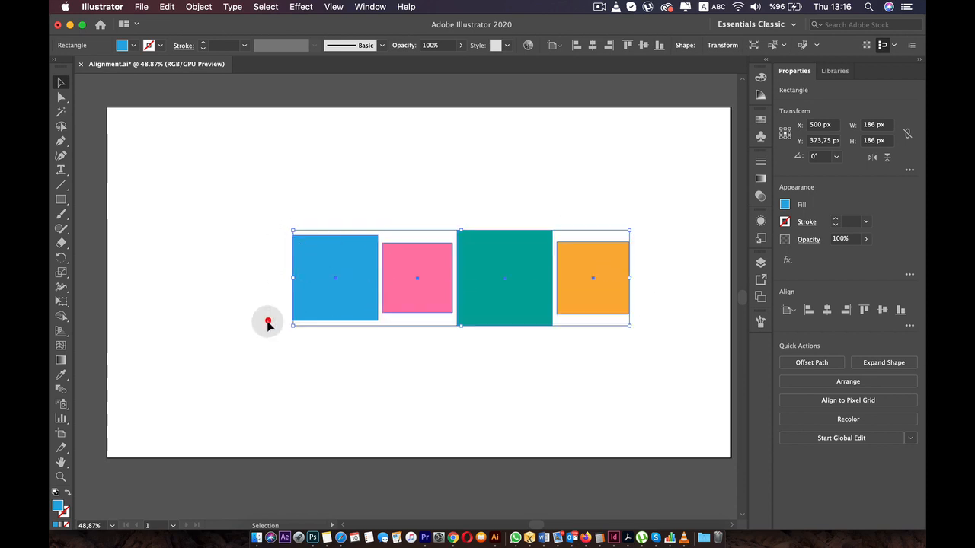
click(550, 47)
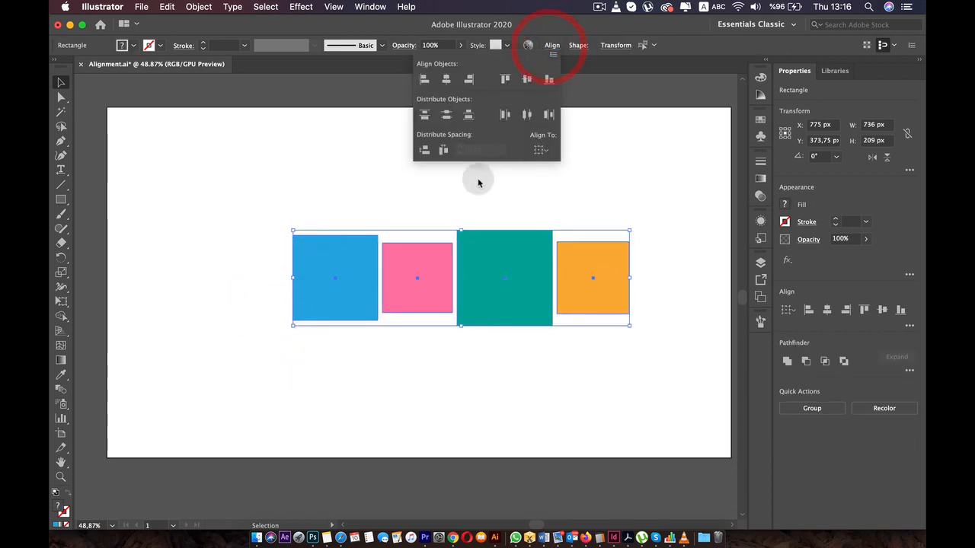
click(535, 150)
click(565, 175)
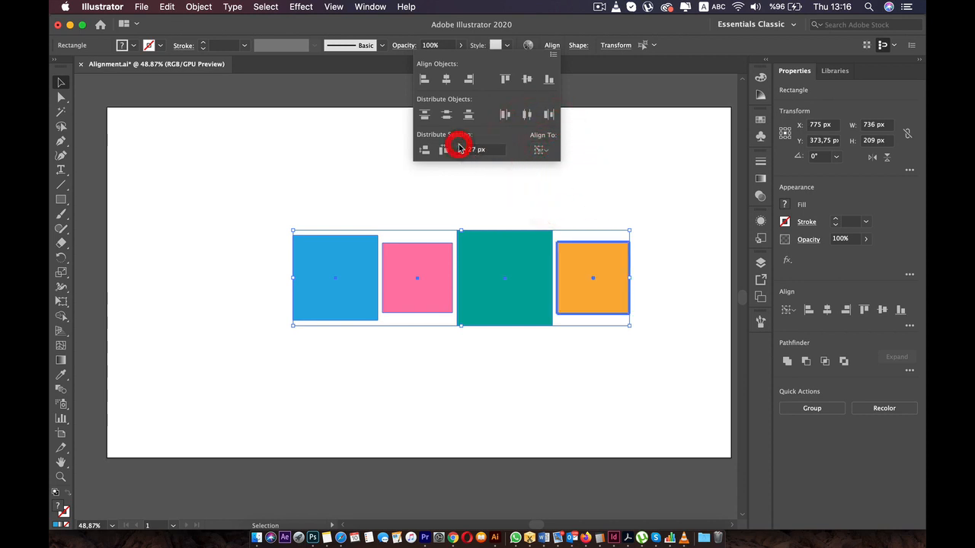
click(460, 146)
click(459, 146)
click(460, 146)
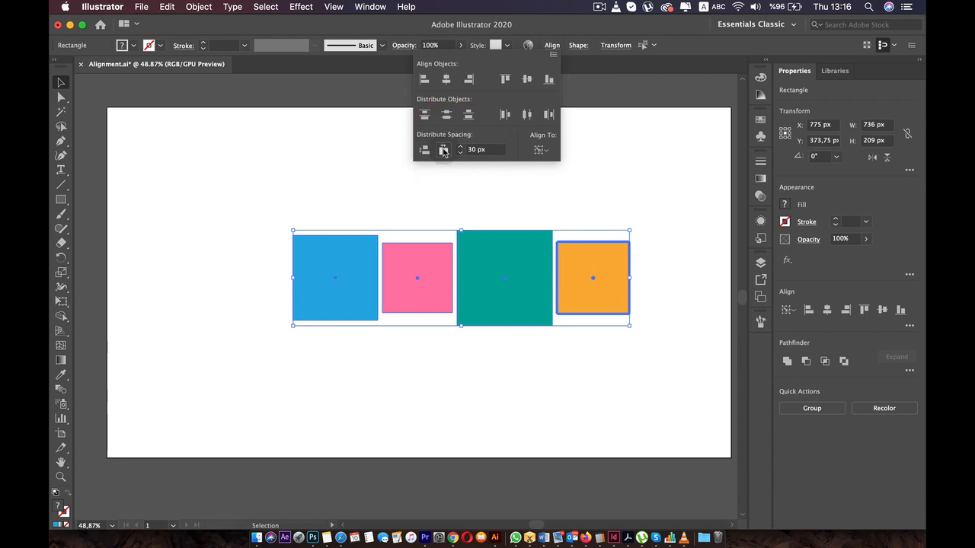
click(443, 151)
click(587, 226)
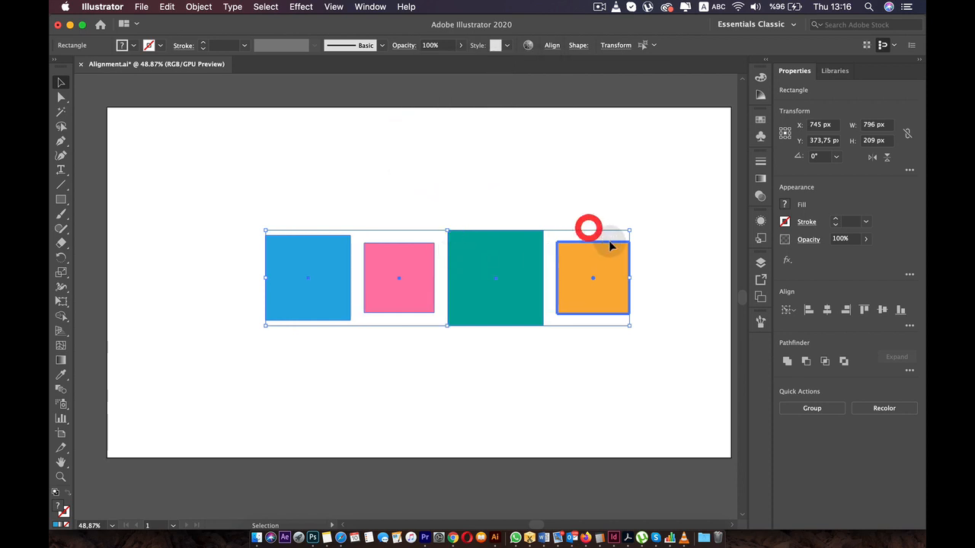
click(660, 289)
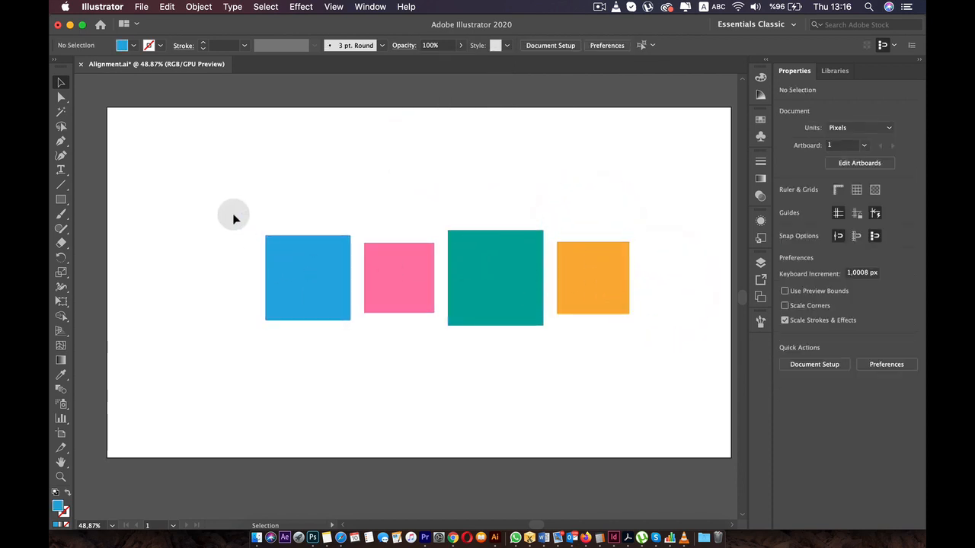
drag(623, 304, 688, 350)
click(612, 353)
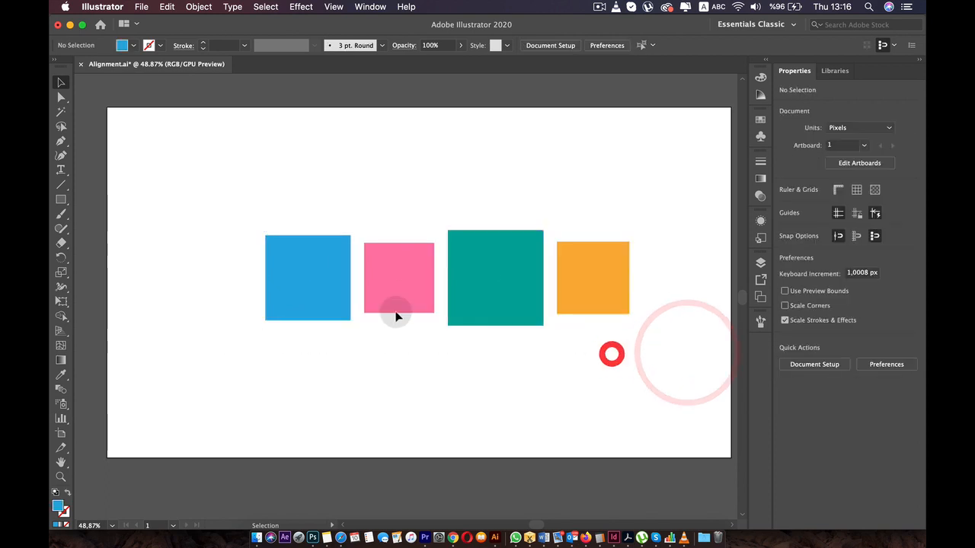
- Stack the pink square above the blue one and the green square below it, and shift the orange square slightly up and left
drag(361, 277, 305, 190)
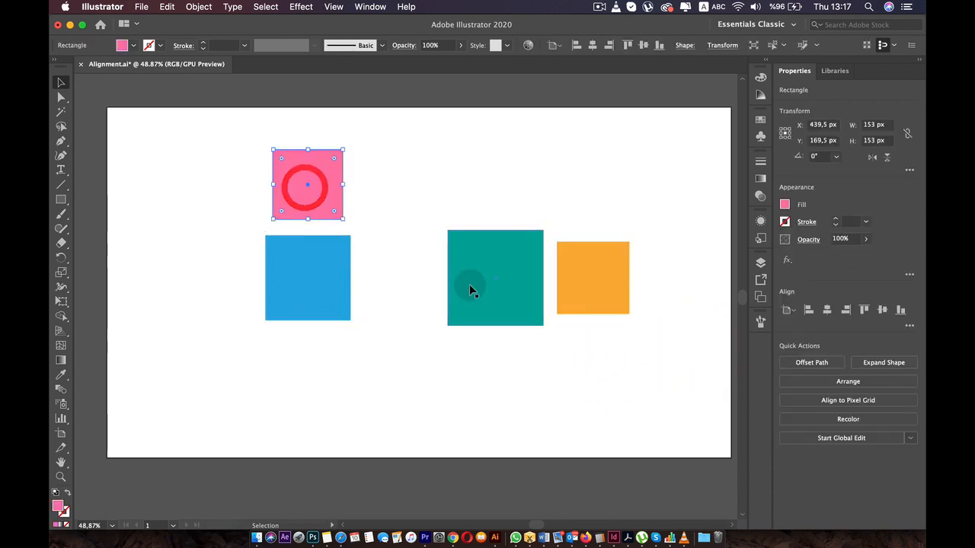
drag(469, 284, 291, 399)
click(307, 195)
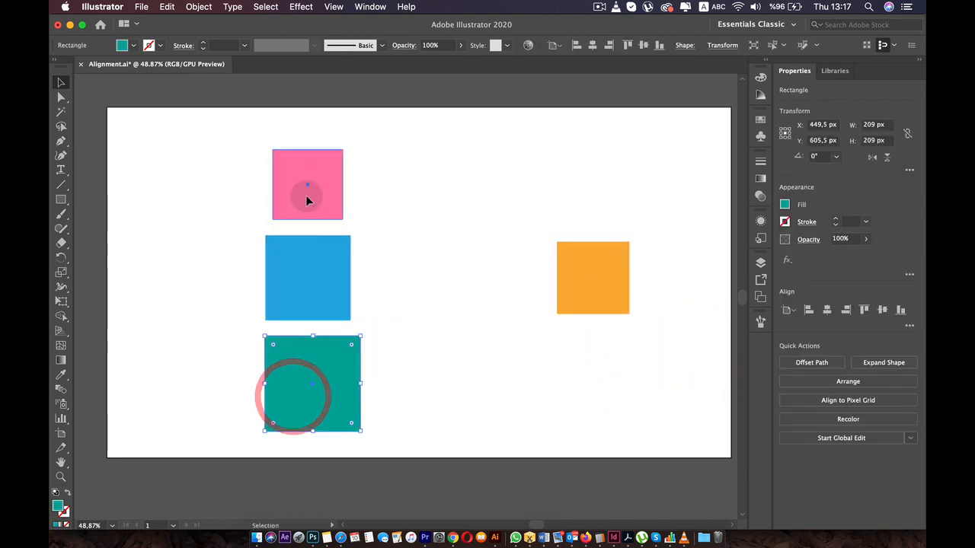
drag(595, 306, 573, 267)
- Align the pink, blue and green squares to their horizontal centers and distribute them by their vertical centers
drag(414, 146, 232, 425)
click(550, 45)
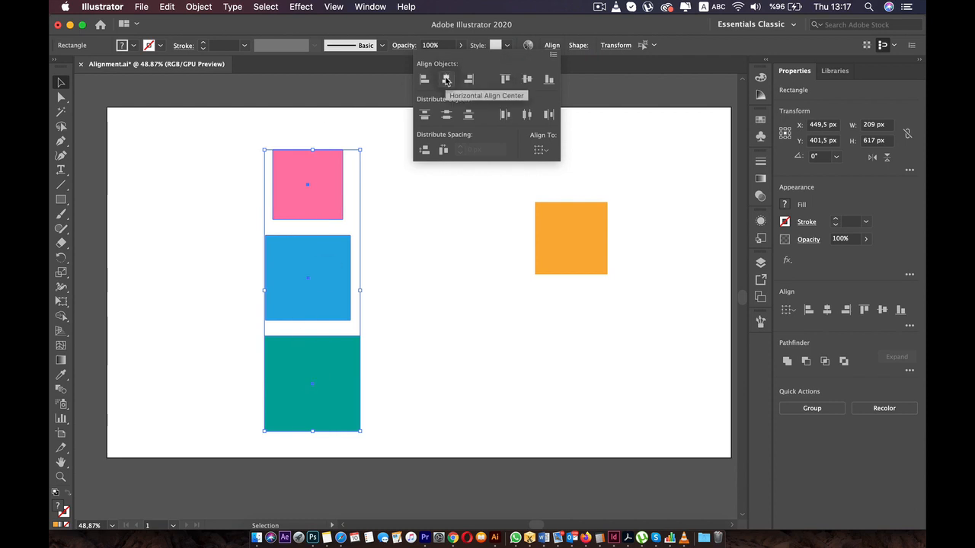
click(446, 79)
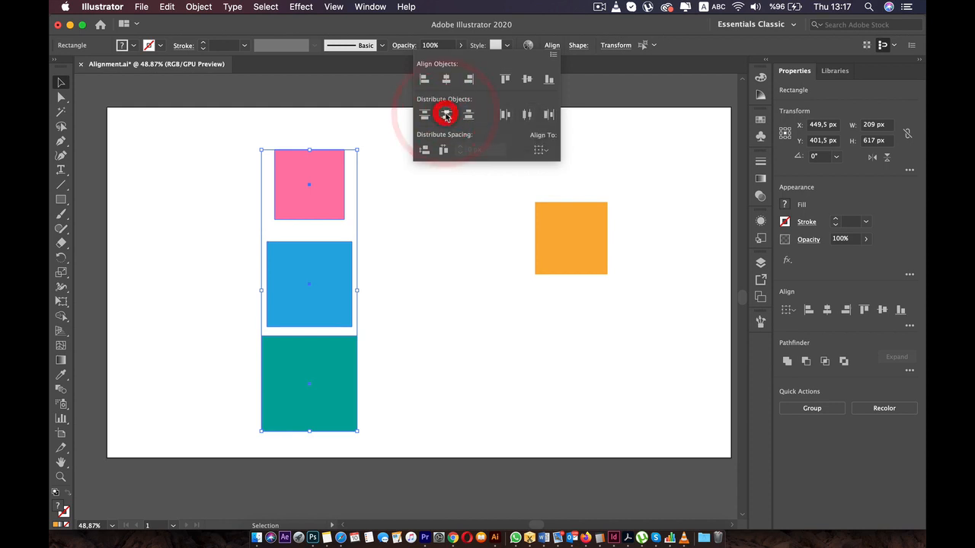
click(447, 114)
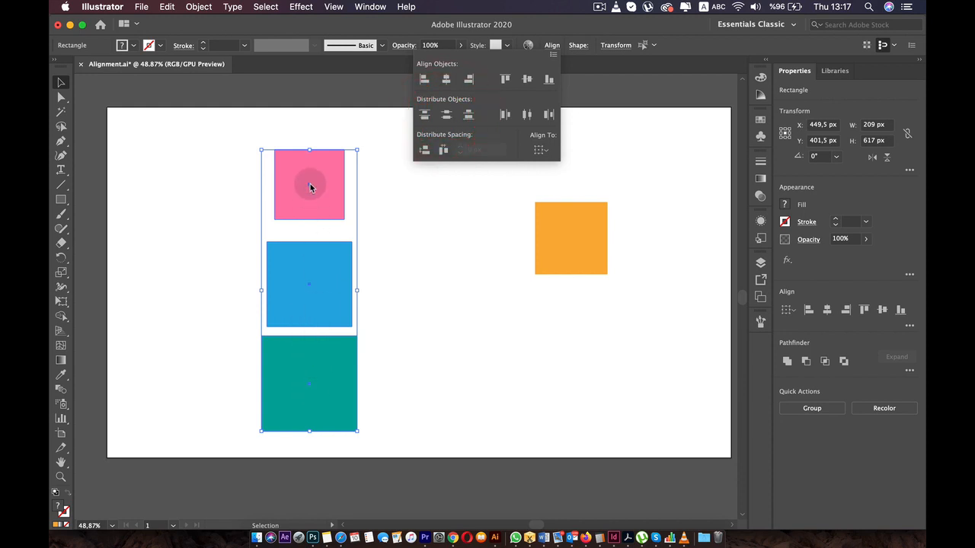
- Distribute the three stacked squares vertically with 30 px spacing, using the green square as the key object
click(543, 151)
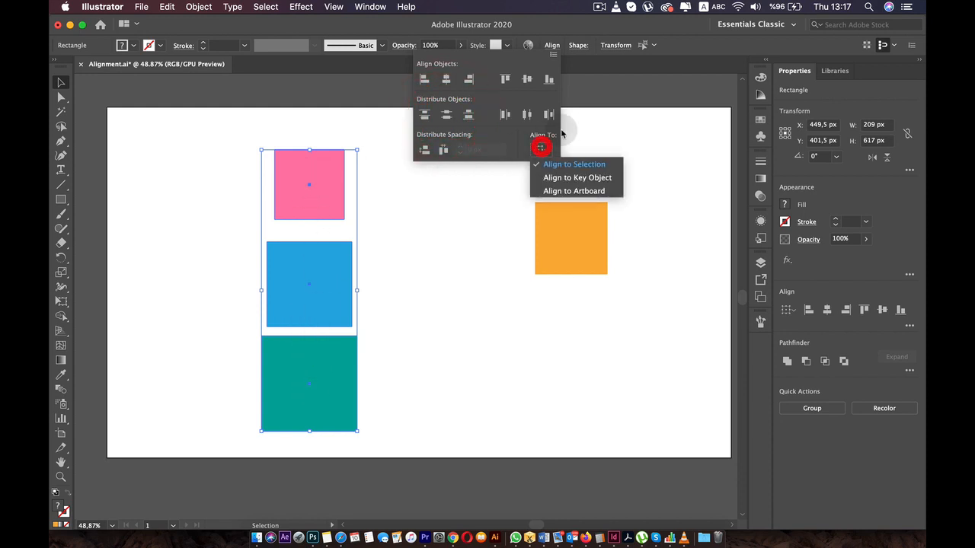
click(583, 179)
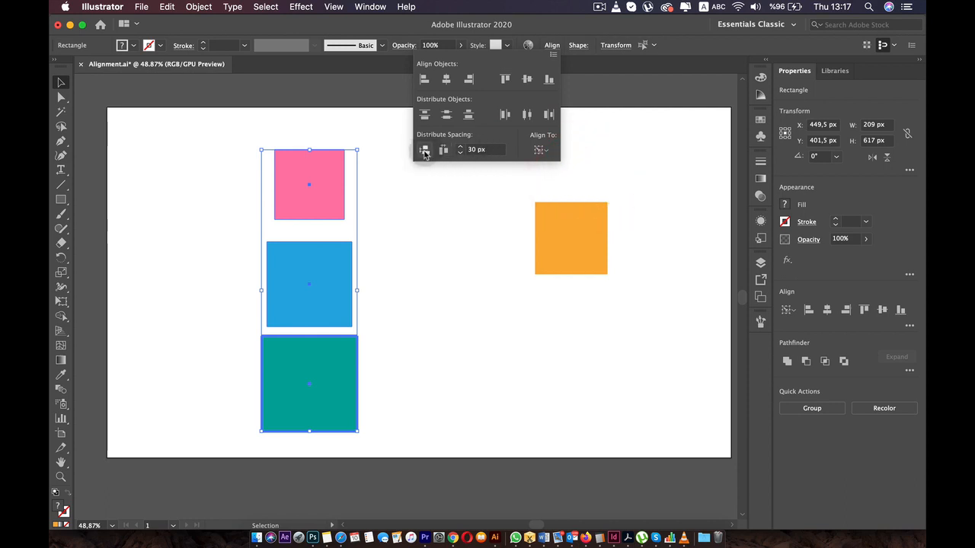
click(425, 152)
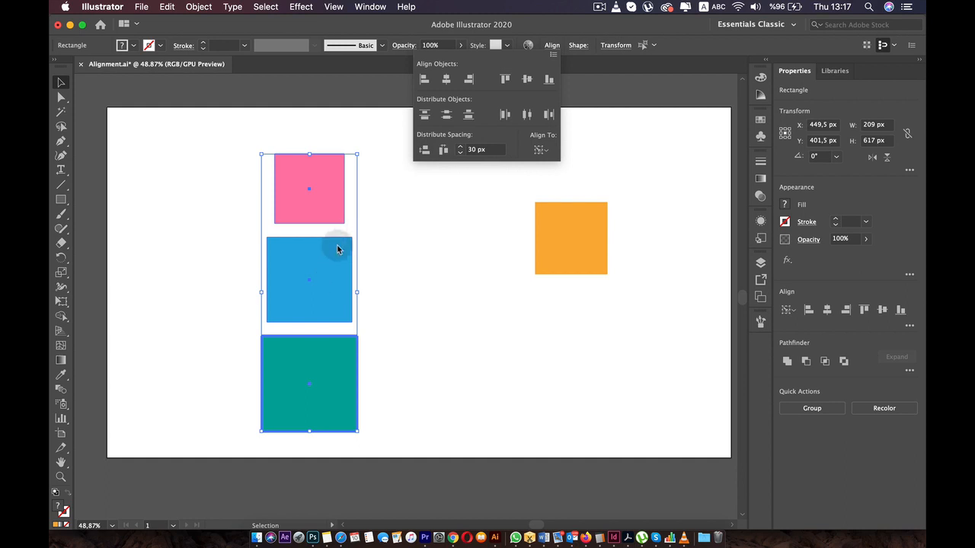
- Rearrange the pink, blue and green squares into a horizontal row with the orange one, ordered green, blue, pink, orange
click(396, 255)
click(419, 213)
drag(320, 181, 458, 230)
drag(329, 250, 369, 213)
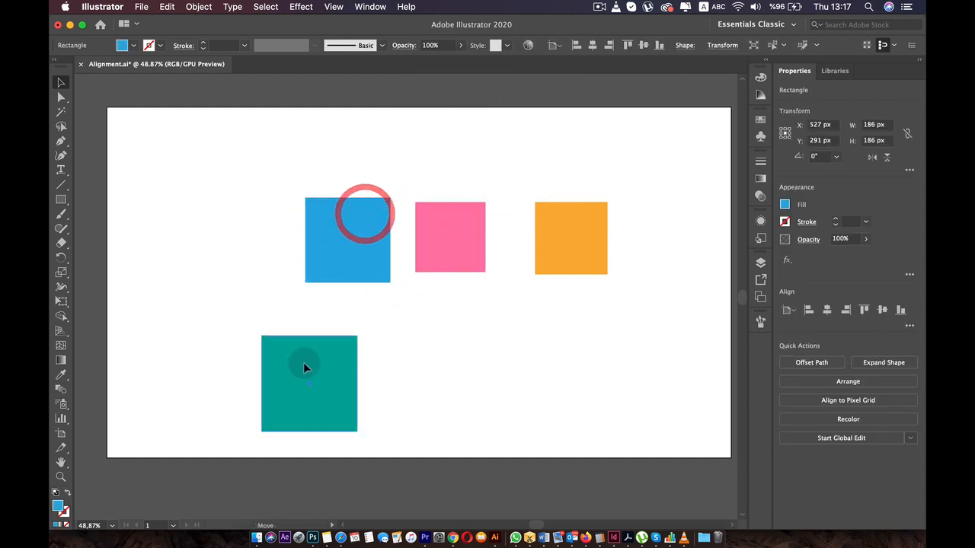
drag(303, 368, 239, 239)
drag(464, 227, 476, 228)
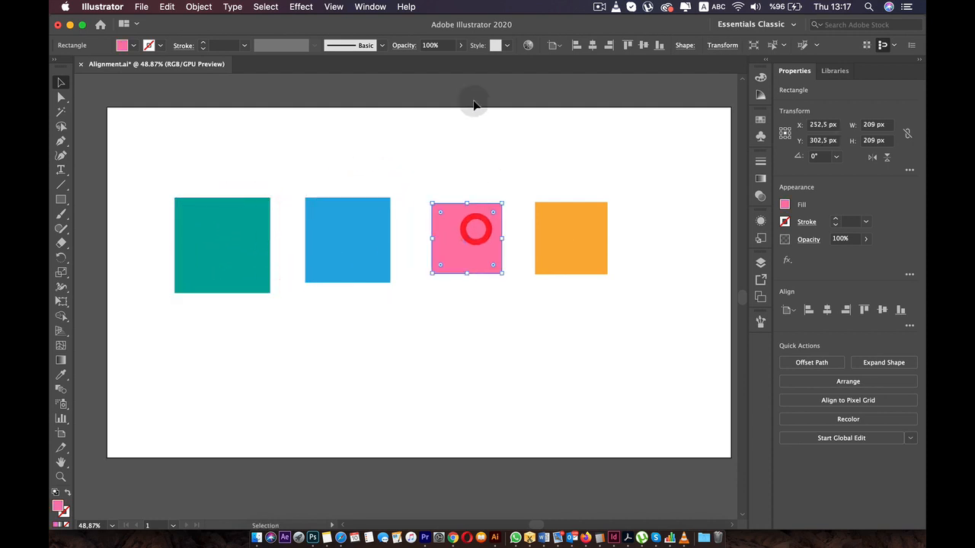
- Distribute all four squares with equal horizontal spacing relative to the artboard, and deselect them
drag(645, 148, 161, 292)
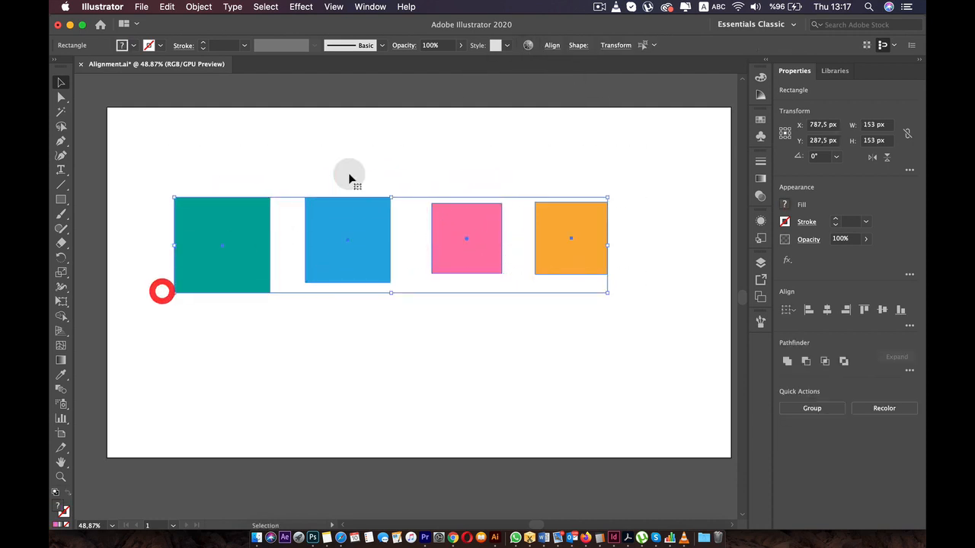
click(552, 46)
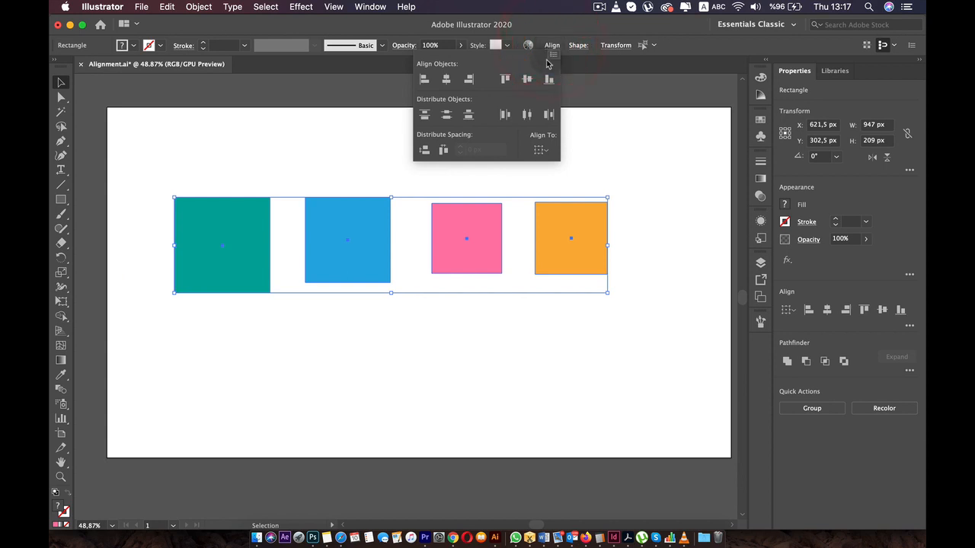
click(539, 151)
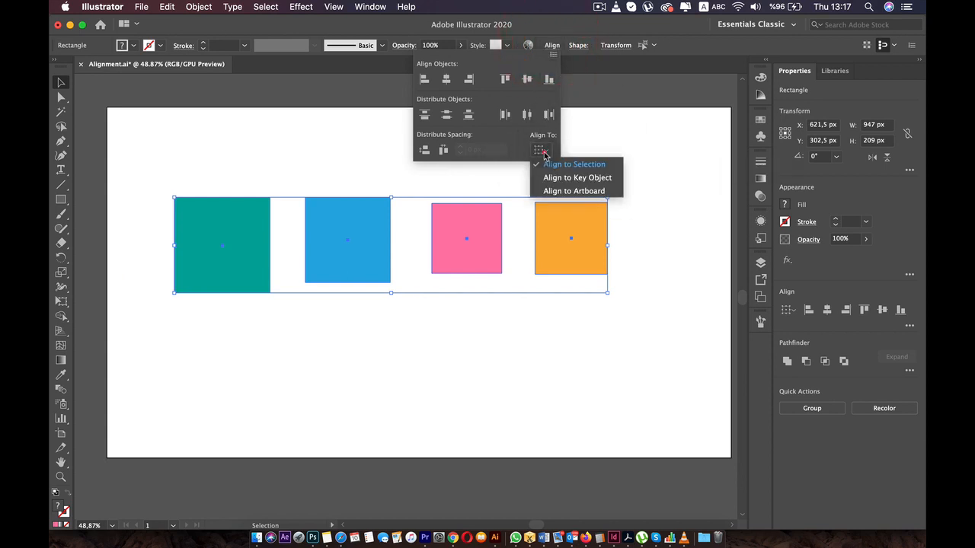
click(573, 192)
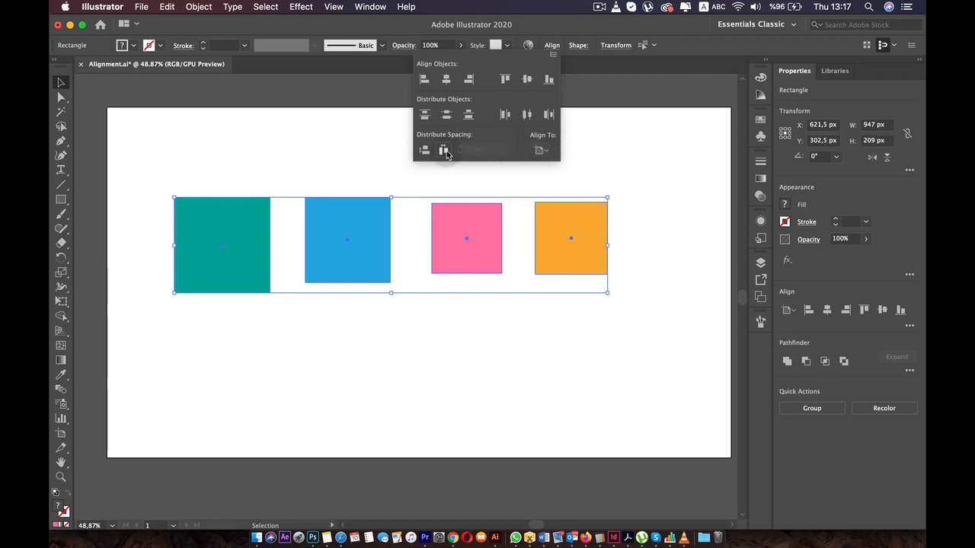
click(444, 151)
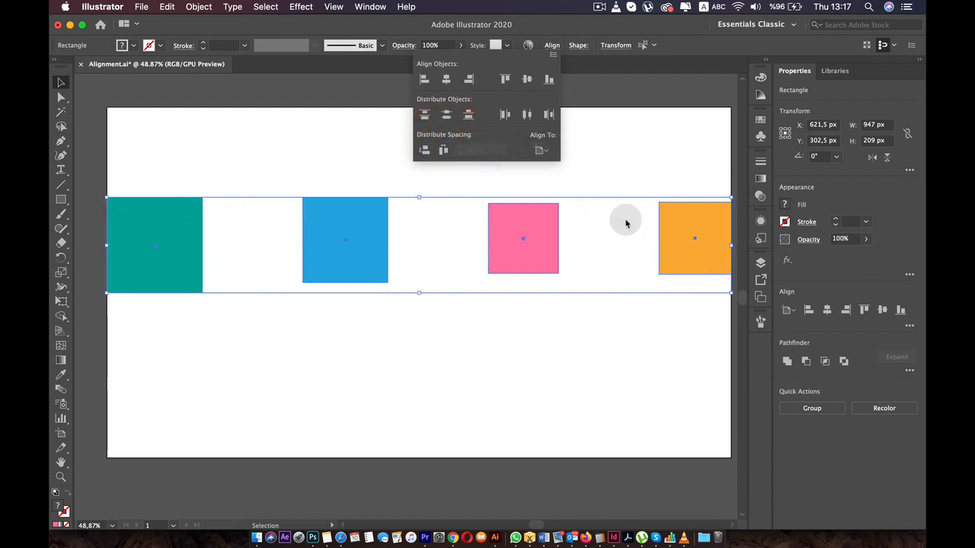
alt+super+click(511, 317)
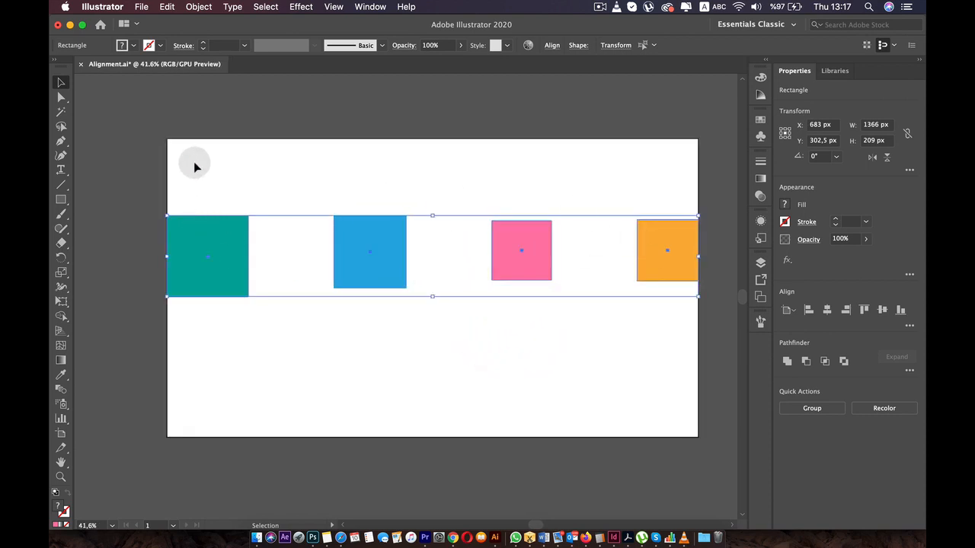
drag(194, 162, 597, 304)
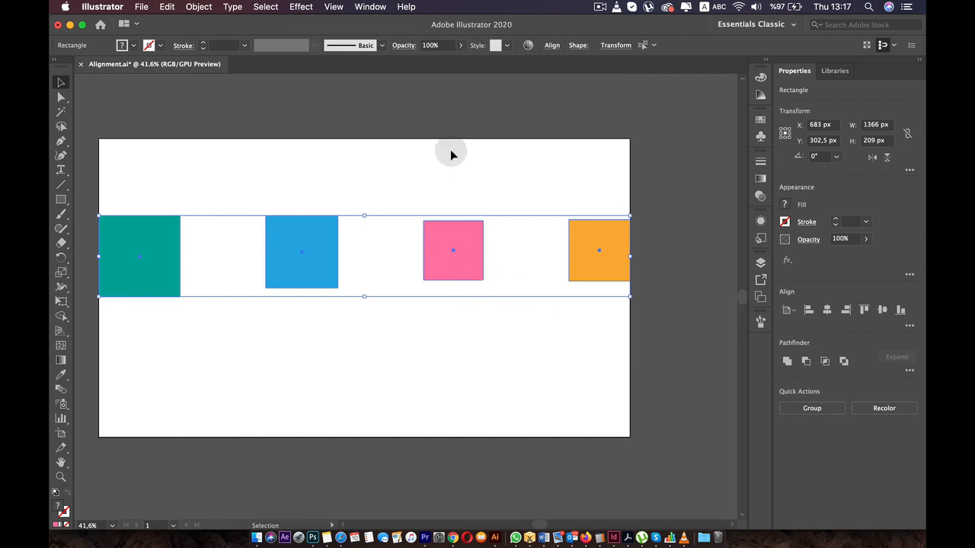
drag(398, 327, 466, 324)
click(496, 329)
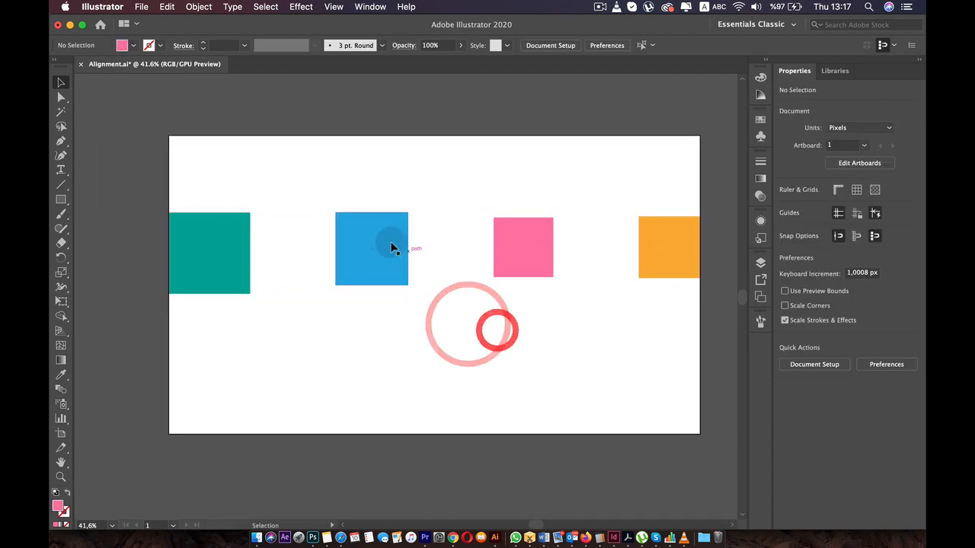
- Fit the green square, shrunk to about 104 px, into the artboard's upper-left corner and move the blue square near it
click(381, 242)
drag(244, 237, 203, 160)
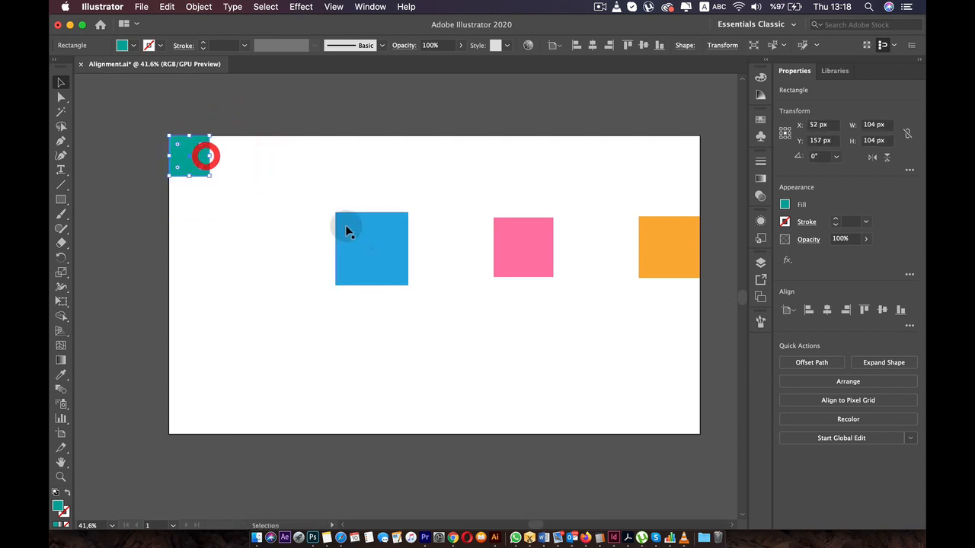
click(345, 227)
drag(349, 256, 271, 192)
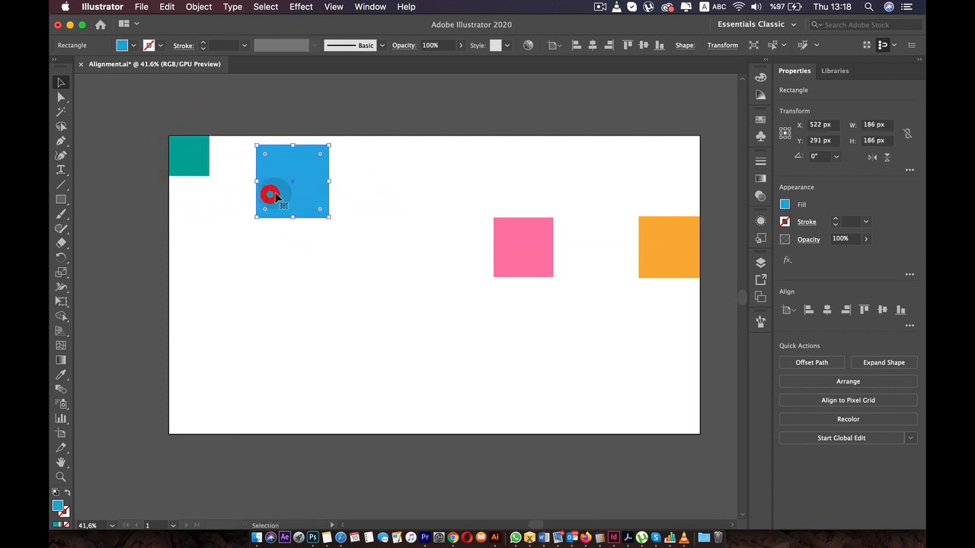
key(p)
click(196, 156)
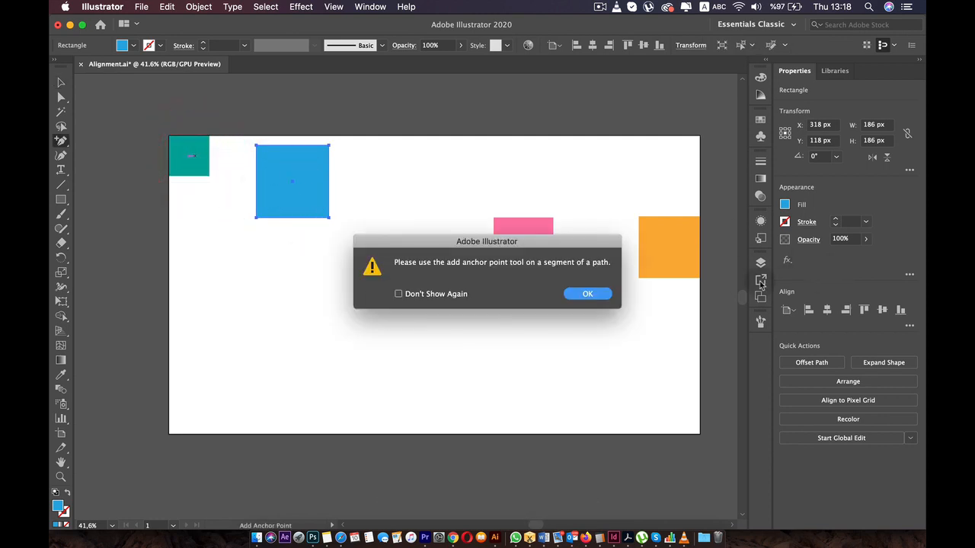
key(v)
click(597, 294)
- Delete the blue square from the artboard
drag(375, 145, 350, 181)
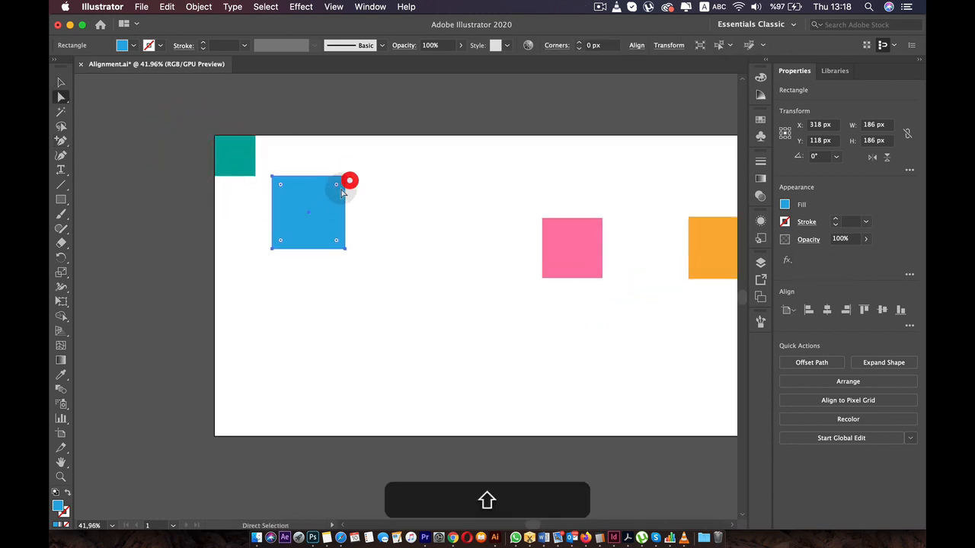
click(323, 202)
key(BackSpace)
key(BackSpace)
key(BackSpace)
key(BackSpace)
key(BackSpace)
key(BackSpace)
key(BackSpace)
- Duplicate the small green square ten times to form a rough row along the artboard's top edge
click(240, 157)
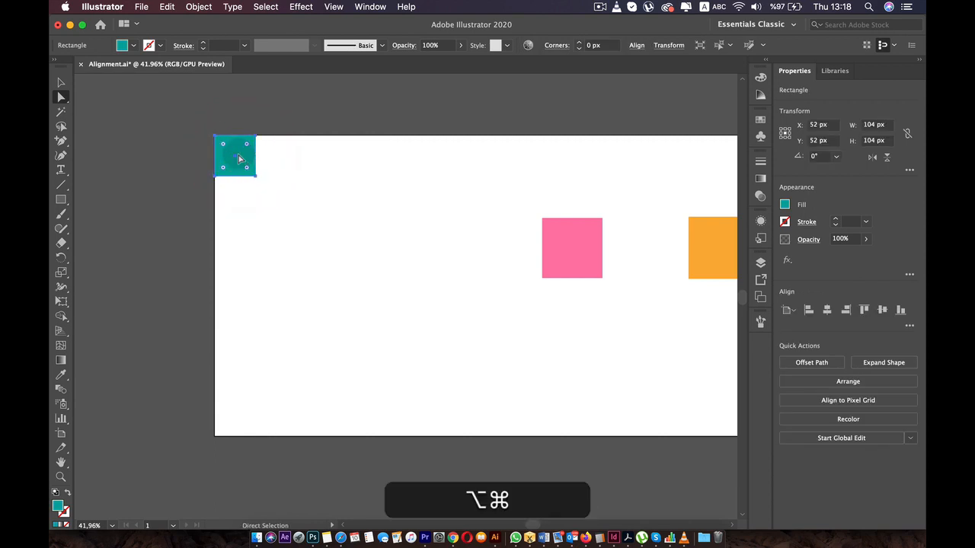
key(shift)
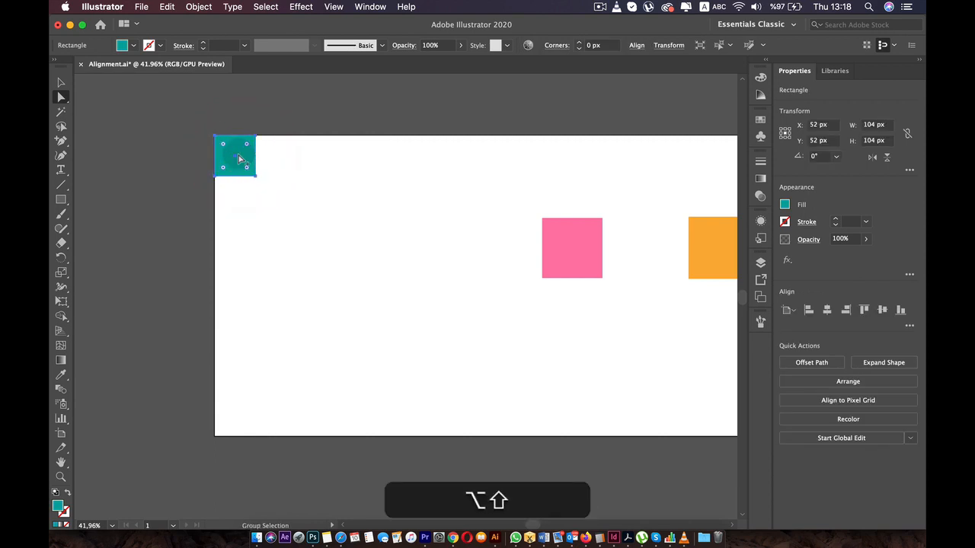
drag(238, 157, 332, 157)
drag(333, 157, 711, 160)
key(space)
drag(592, 156, 444, 179)
- Delete the orange and pink squares below the green row
click(557, 281)
key(BackSpace)
click(422, 272)
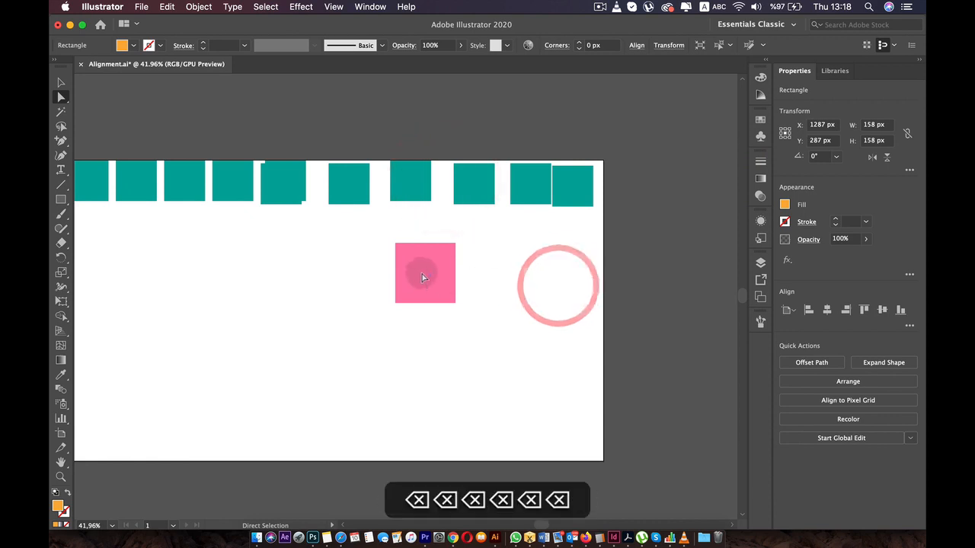
key(BackSpace)
scroll(351, 274, down, 1)
- Distribute the green squares with equal horizontal spacing across the artboard, align them to its top edge, and deselect them
drag(109, 148, 544, 224)
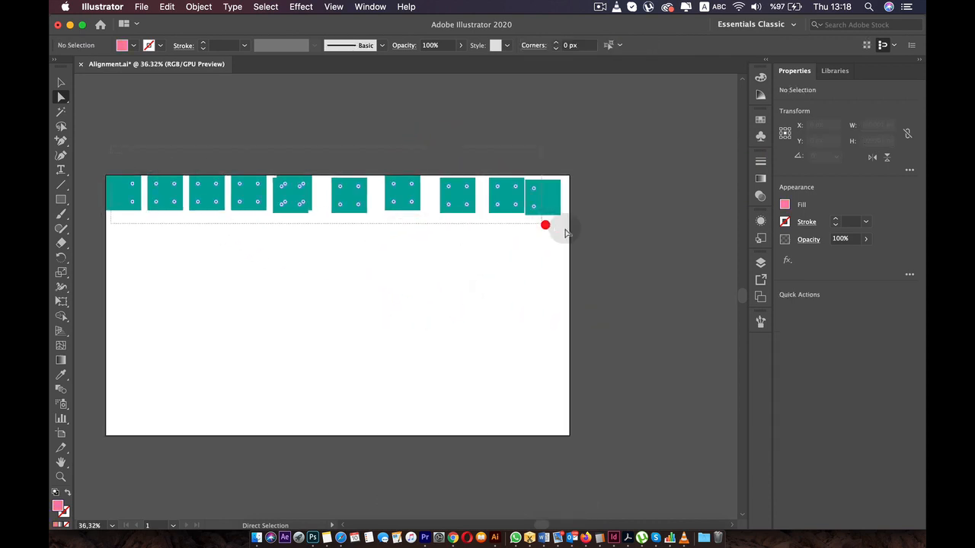
click(637, 46)
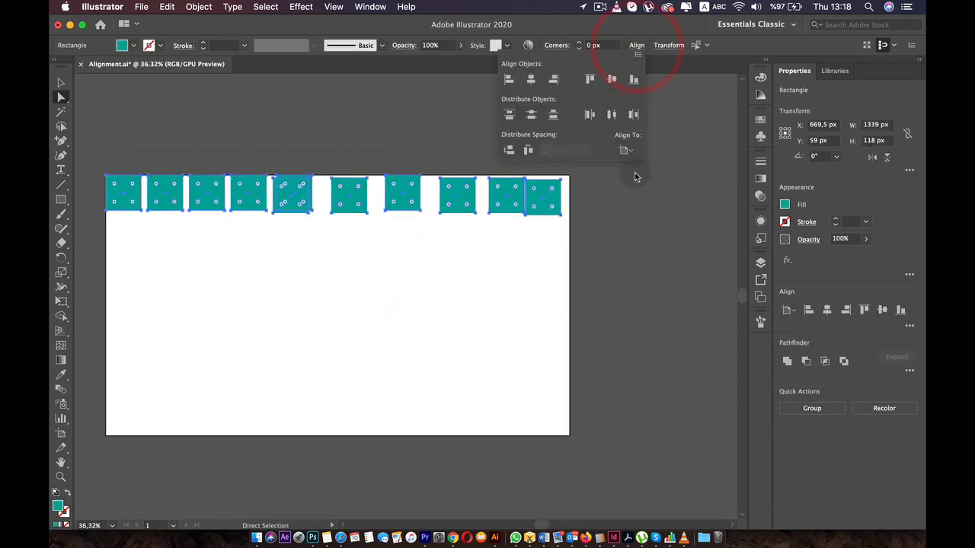
click(626, 150)
click(647, 189)
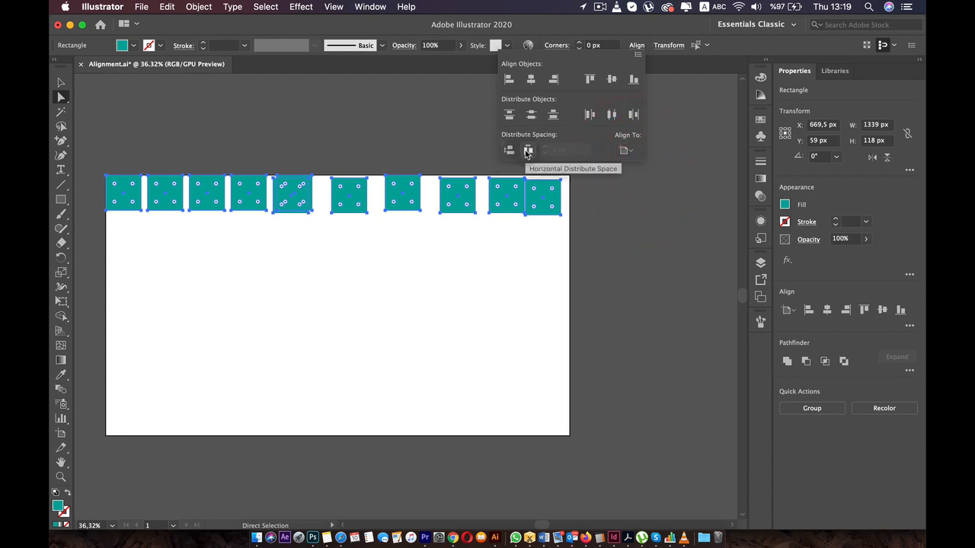
click(527, 151)
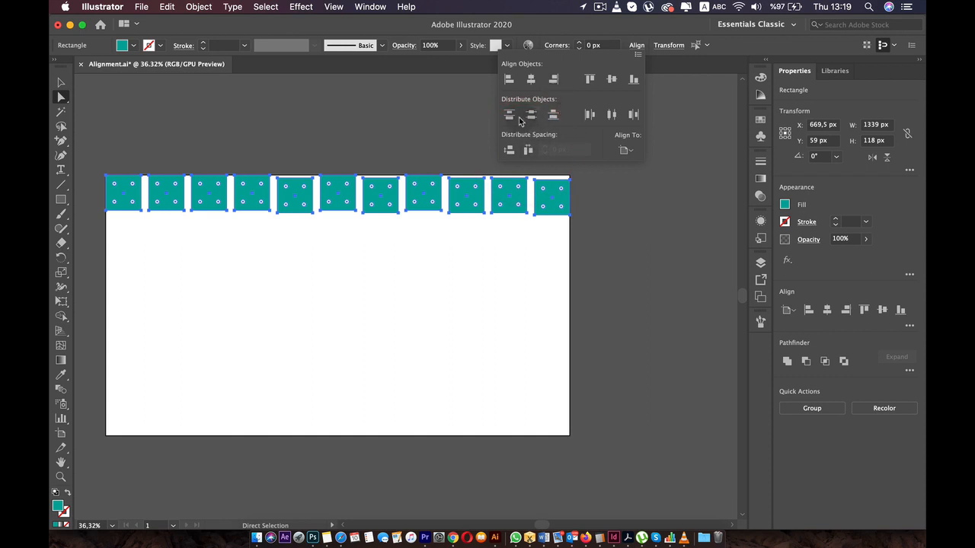
click(590, 79)
click(420, 254)
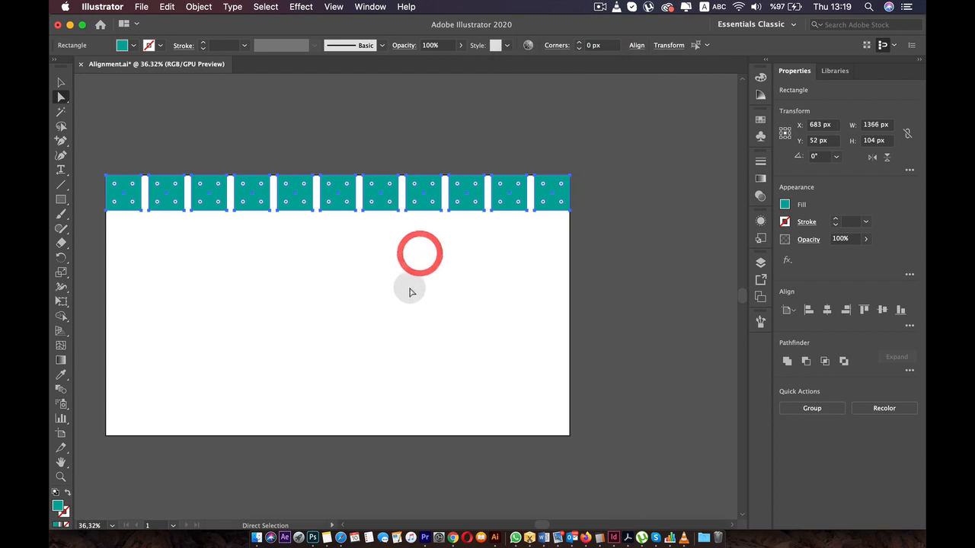
click(409, 288)
key(space)
drag(377, 297, 468, 303)
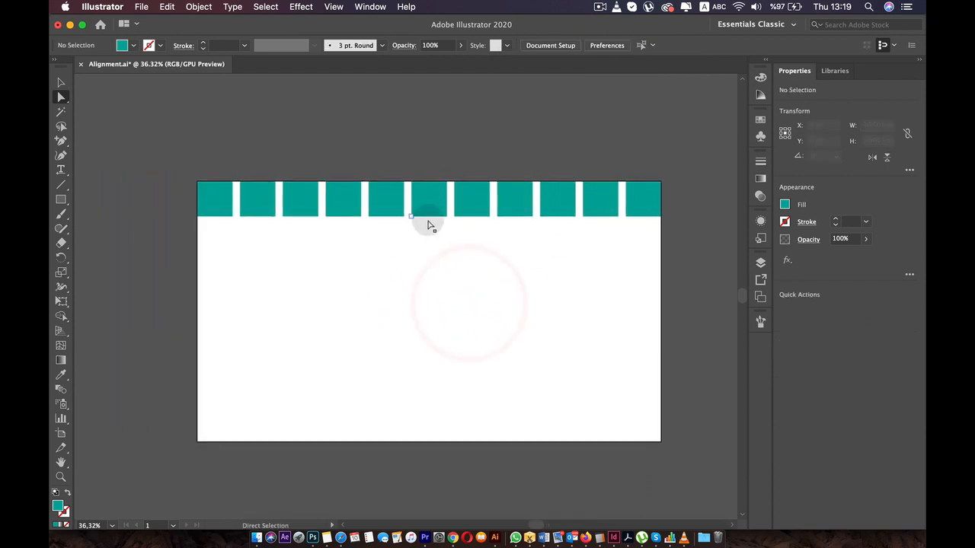
scroll(680, 207, down, 3)
scroll(581, 197, up, 5)
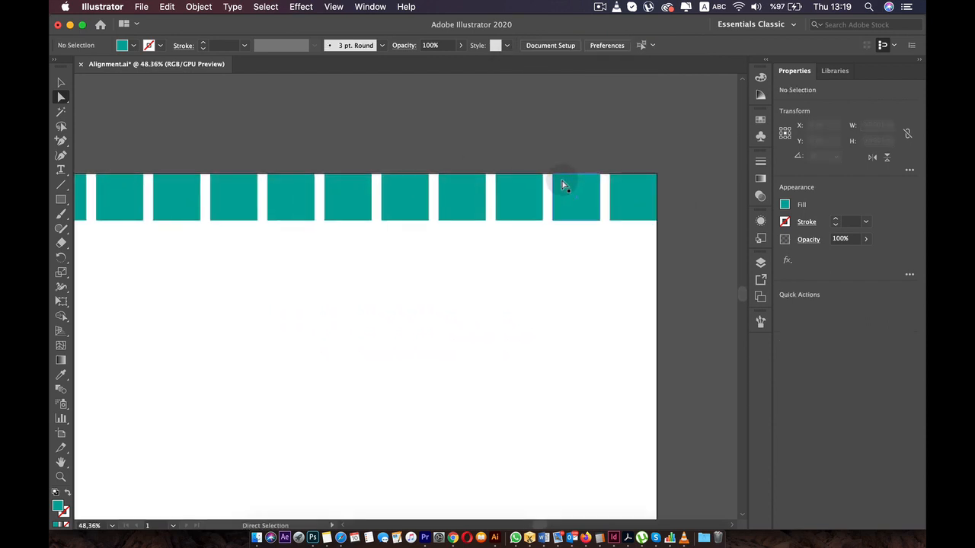
scroll(564, 185, down, 4)
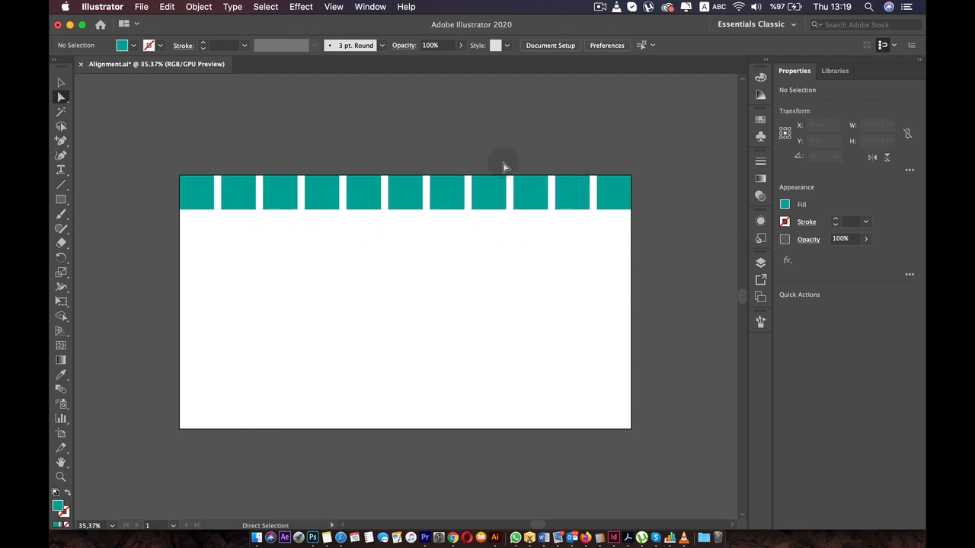
click(612, 7)
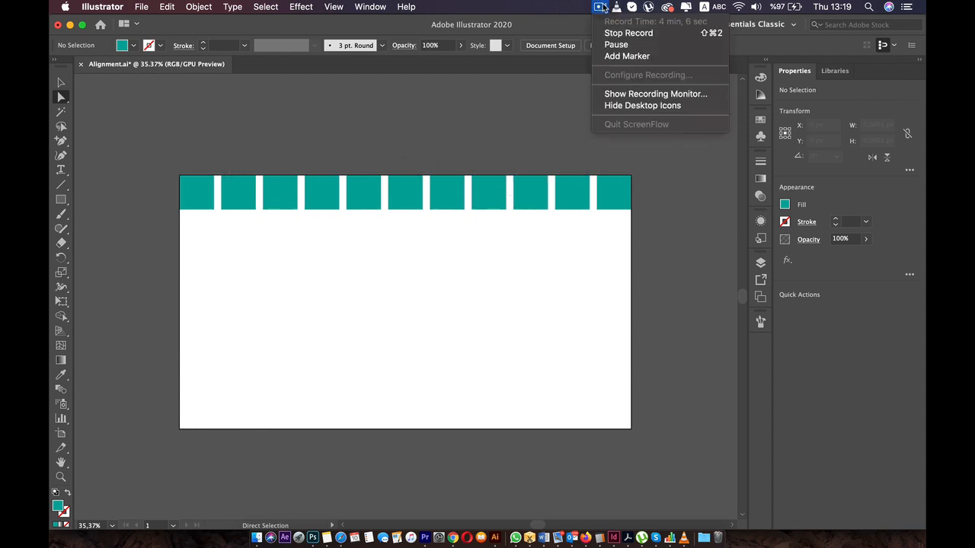
click(609, 44)
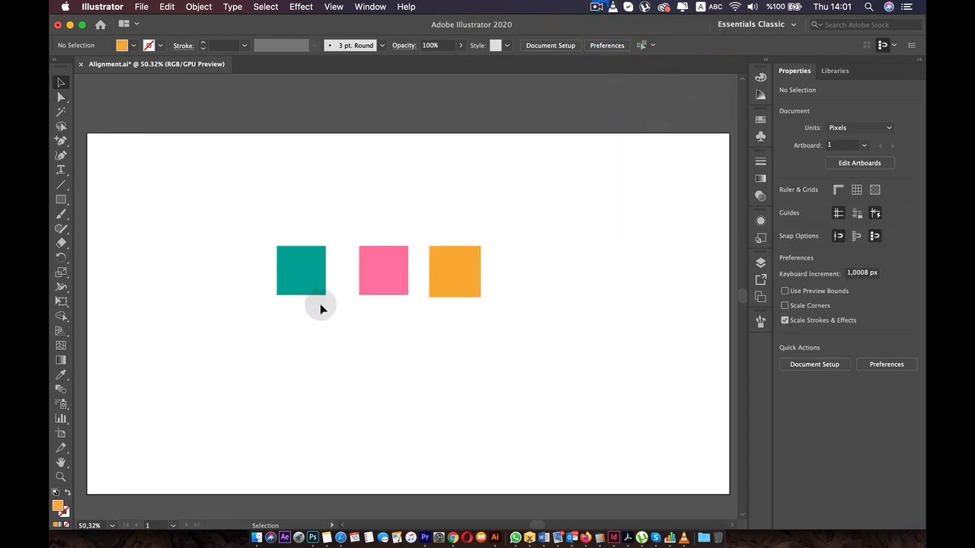
- Move the green square down and place the pink square to its left, level with it, using smart guides
scroll(320, 308, down, 5)
key(space)
drag(313, 312, 374, 272)
scroll(378, 269, up, 4)
scroll(382, 271, up, 1)
drag(352, 217, 346, 251)
click(435, 216)
drag(434, 215, 413, 242)
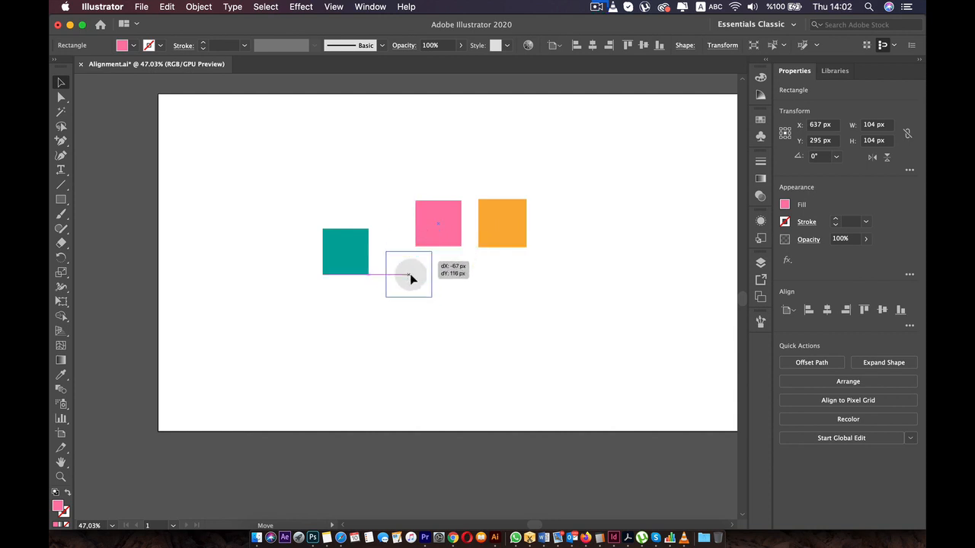
drag(412, 279, 286, 244)
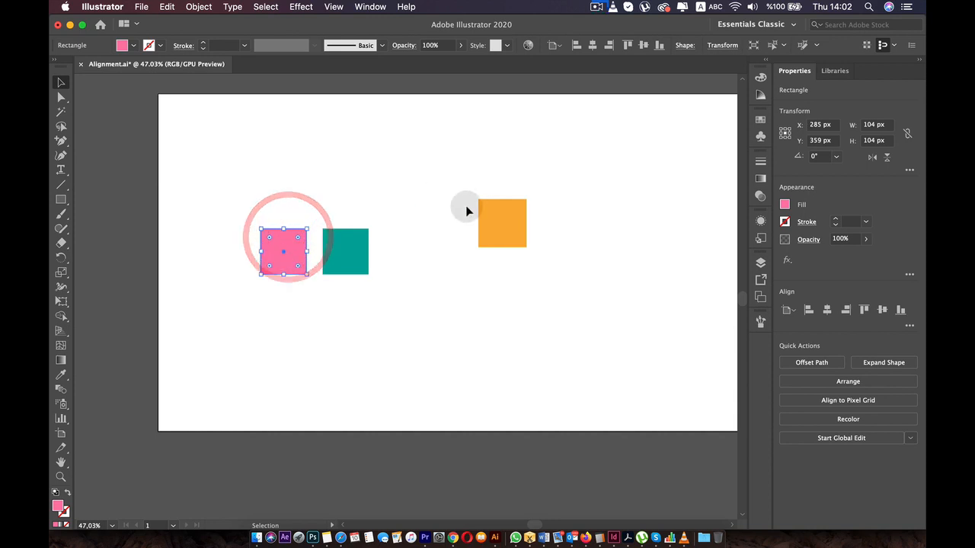
- Turn the orange square into a tall rectangle about 334 px high right of the green square, and centre the green square vertically against it
drag(499, 218, 414, 126)
click(398, 318)
click(387, 245)
drag(348, 251, 349, 204)
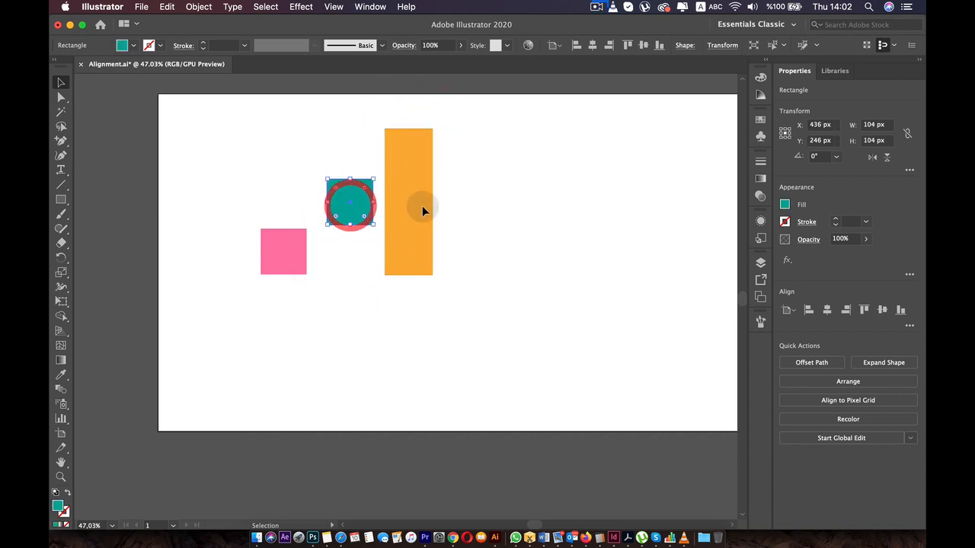
click(404, 204)
click(349, 201)
- Move the pink square down and bring the green square and orange rectangle level with its bottom edge, then deselect
drag(281, 230, 309, 260)
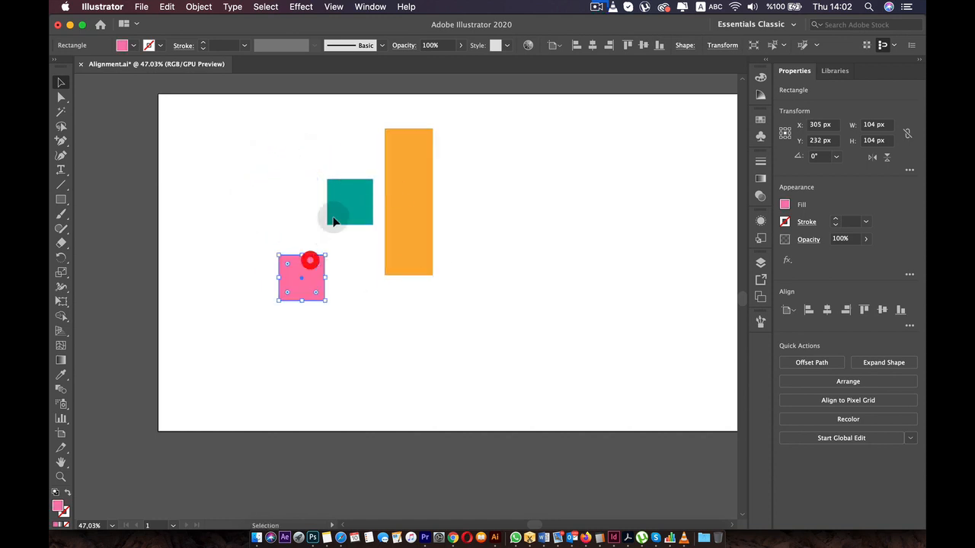
drag(342, 188, 351, 269)
mouse_move(419, 227)
mouse_down()
mouse_move(422, 248)
mouse_move(433, 241)
mouse_move(423, 243)
mouse_up()
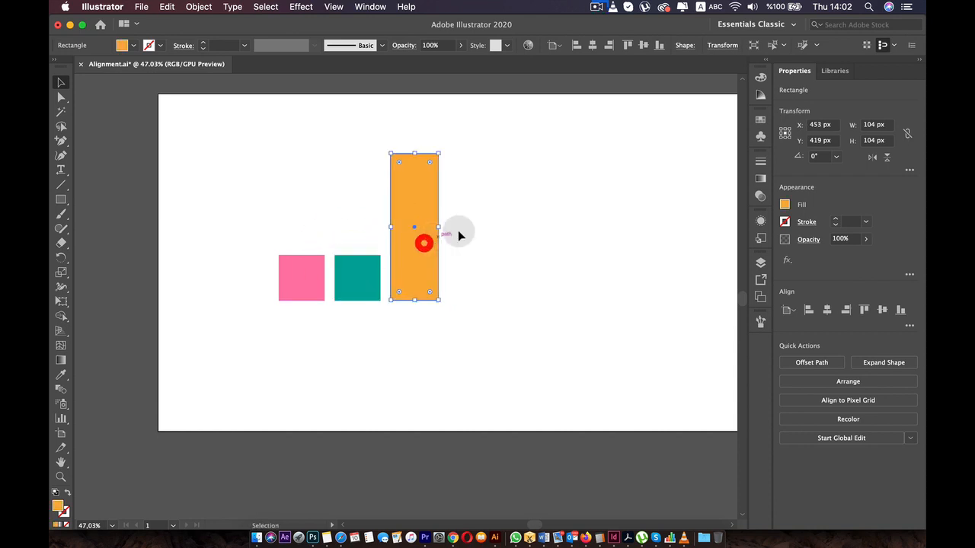
click(514, 228)
- Turn off Smart Guides and shift the orange rectangle slightly up and right without guide snapping
click(335, 7)
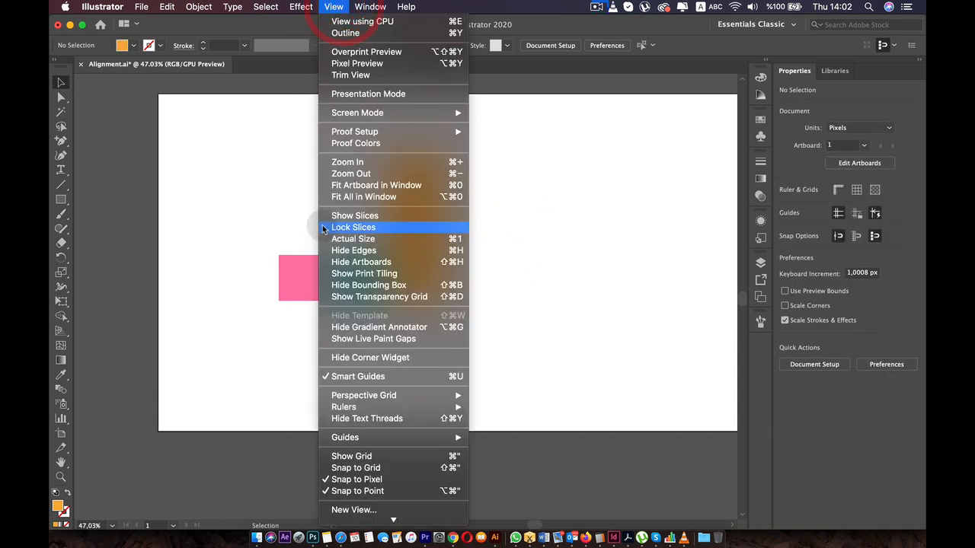
click(357, 376)
mouse_move(403, 256)
mouse_down()
mouse_move(385, 303)
mouse_move(412, 359)
mouse_move(407, 241)
mouse_move(414, 272)
mouse_move(414, 252)
mouse_up()
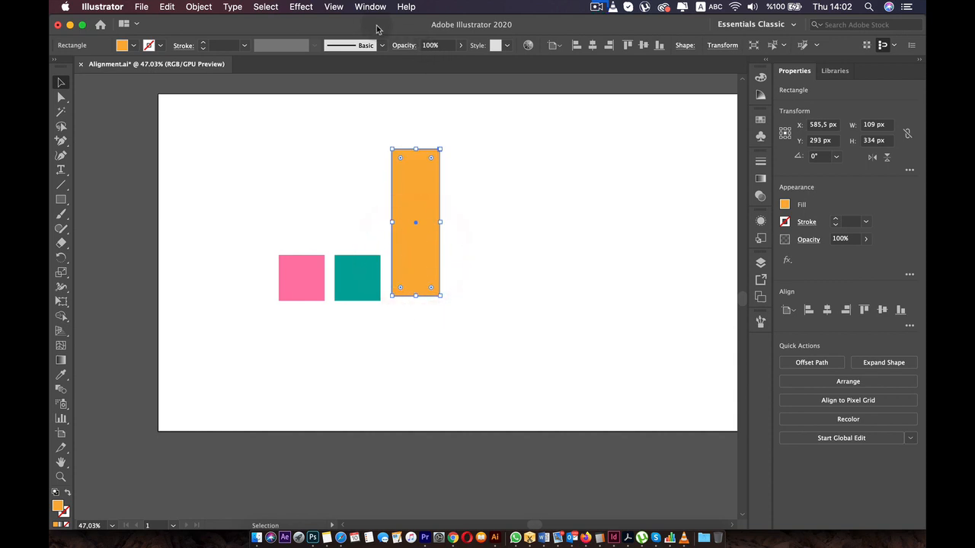
- Move the green square up and left to X 434 px, Y 368 px, near the pink square, with Snap to Pixel on
click(334, 7)
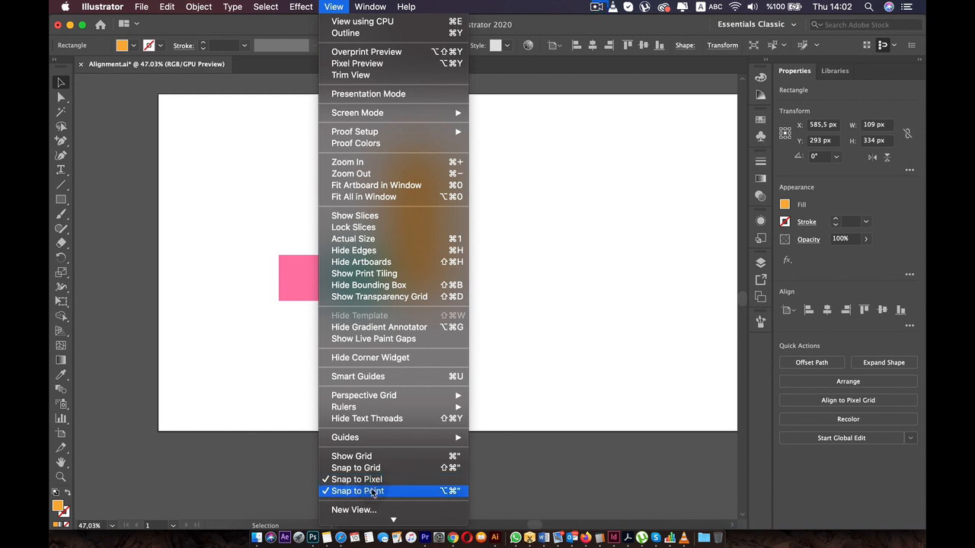
click(248, 377)
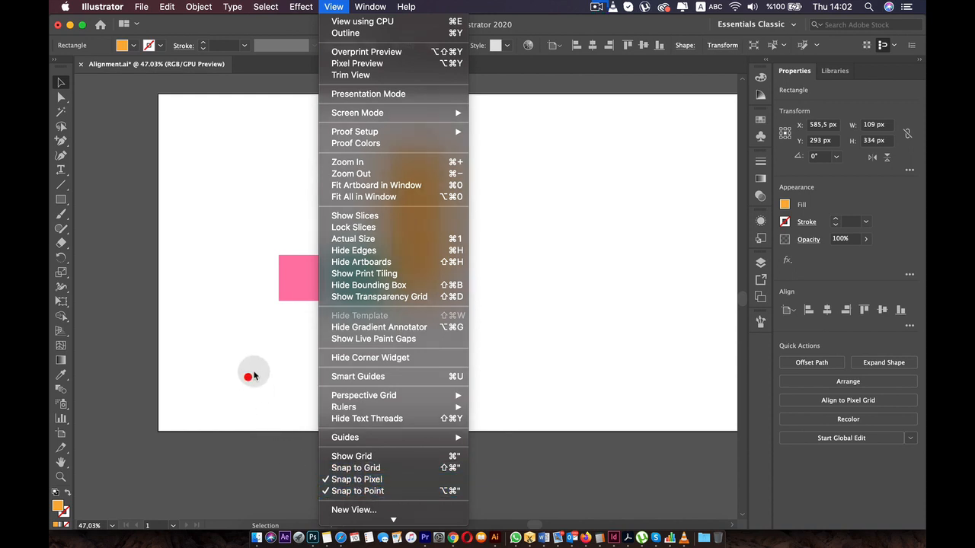
click(260, 365)
scroll(290, 280, up, 10)
drag(478, 285, 414, 225)
scroll(440, 206, up, 8)
click(431, 87)
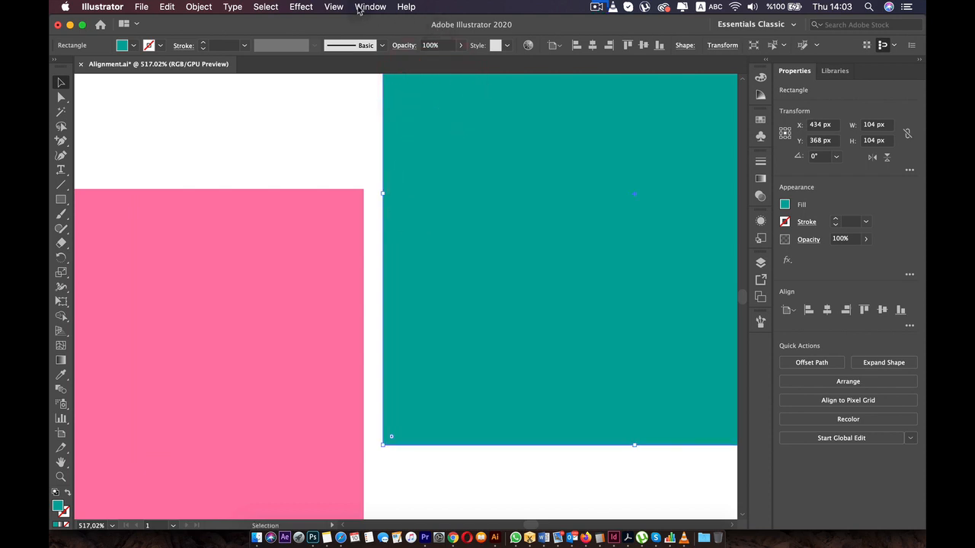
- Turn off Snap to Pixel and shift the green square slightly left to about X 431.6 px, Y 368.3 px
click(334, 6)
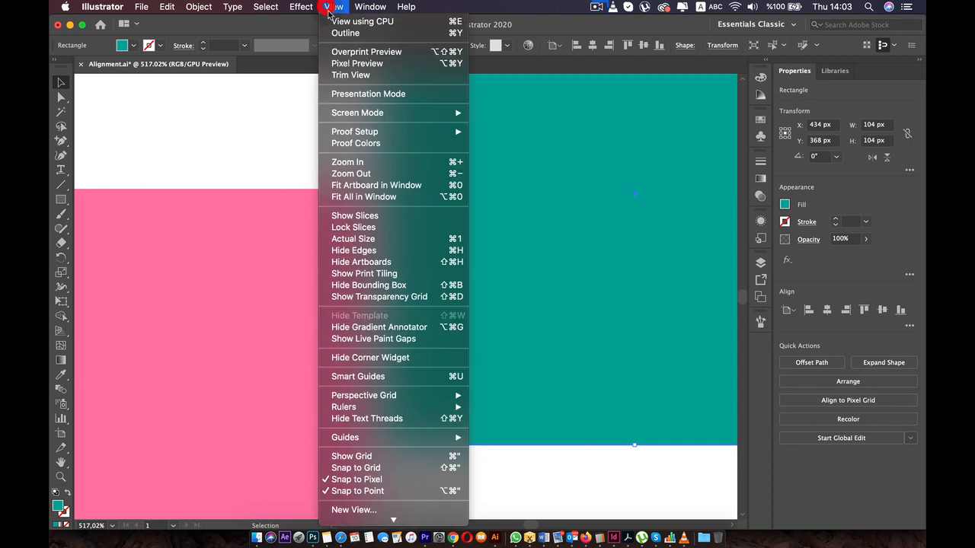
click(366, 480)
mouse_move(444, 301)
mouse_down()
mouse_move(453, 301)
mouse_move(433, 302)
mouse_up()
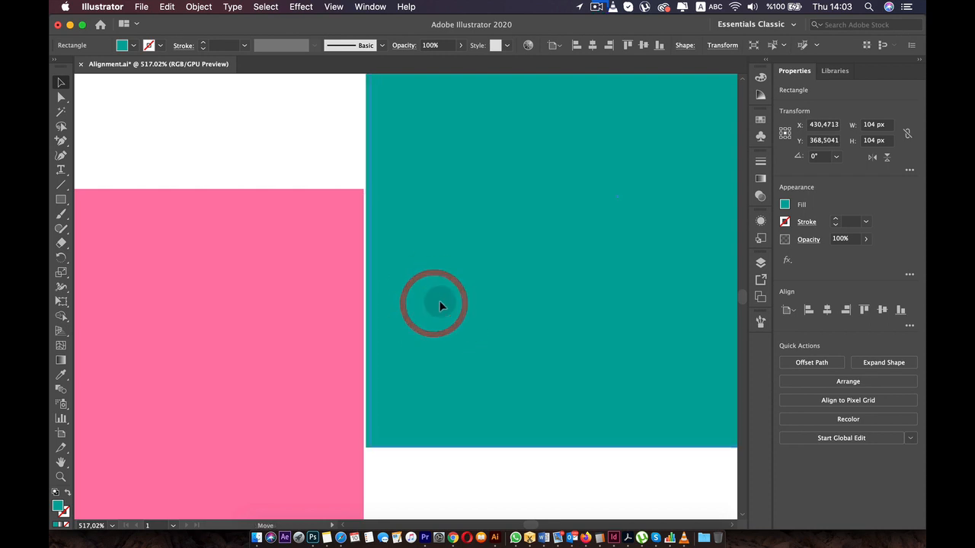
- Turn Snap to Pixel back on and nudge the green square to X 431 px, Y 369 px
click(334, 6)
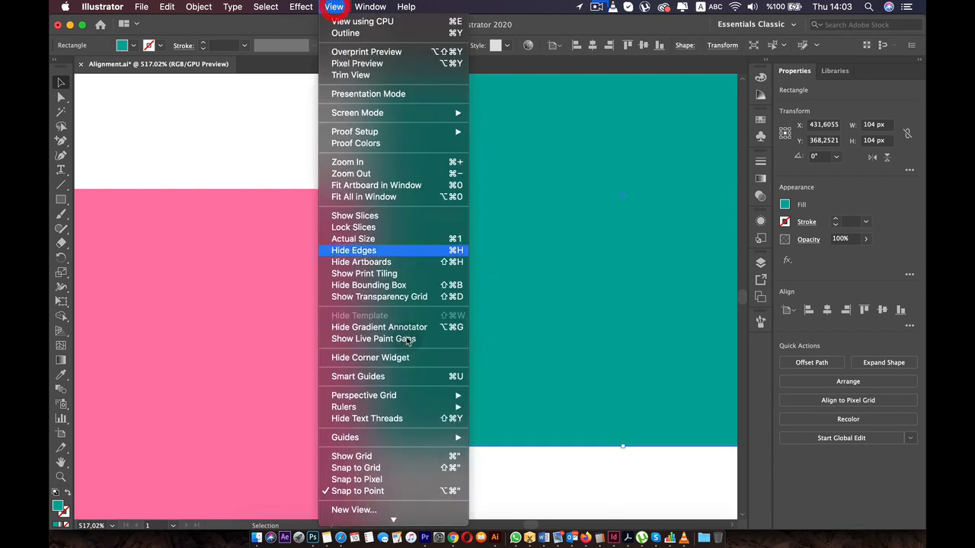
click(396, 482)
mouse_move(452, 300)
mouse_down()
mouse_move(472, 303)
mouse_move(453, 307)
mouse_up()
click(453, 307)
click(333, 7)
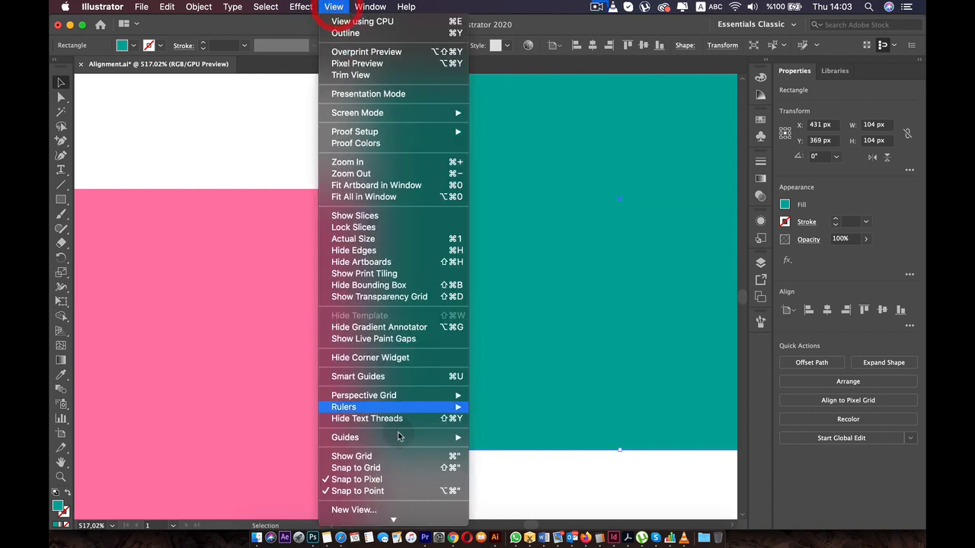
click(381, 261)
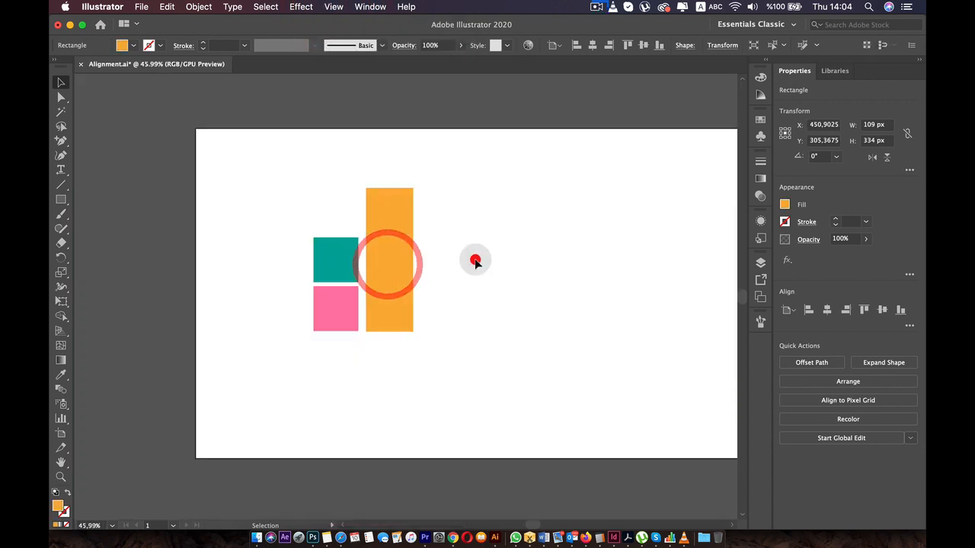
click(474, 261)
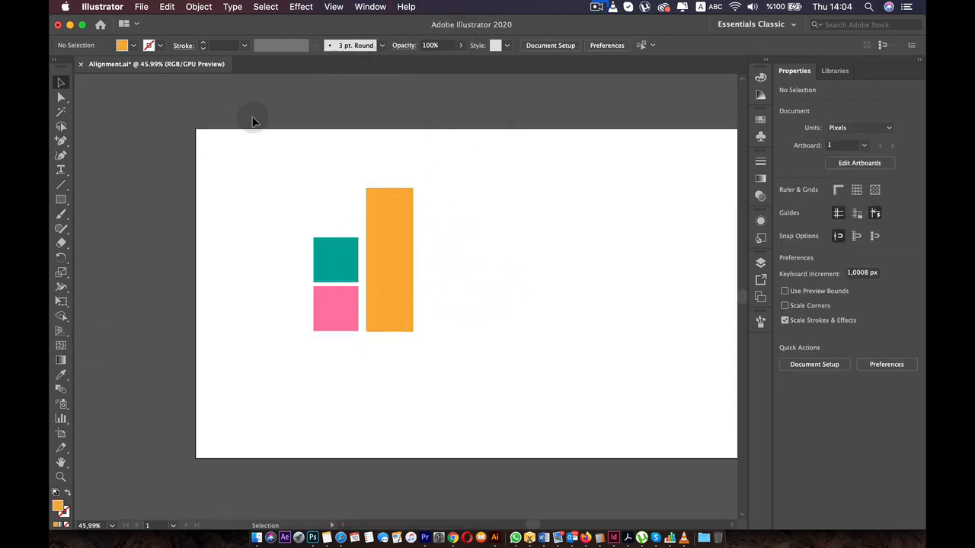
- Show the rulers and toggle their display off and back on a few times
click(335, 6)
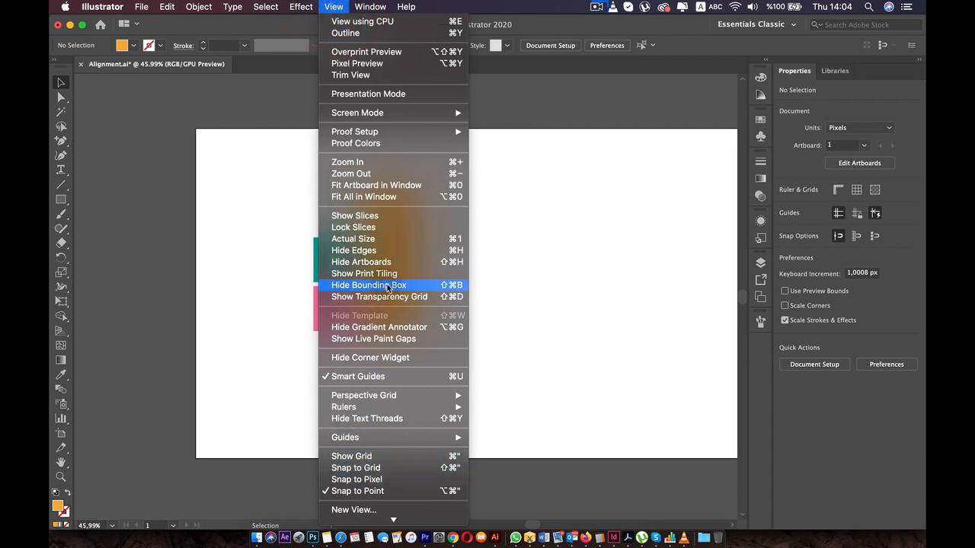
mouse_move(403, 411)
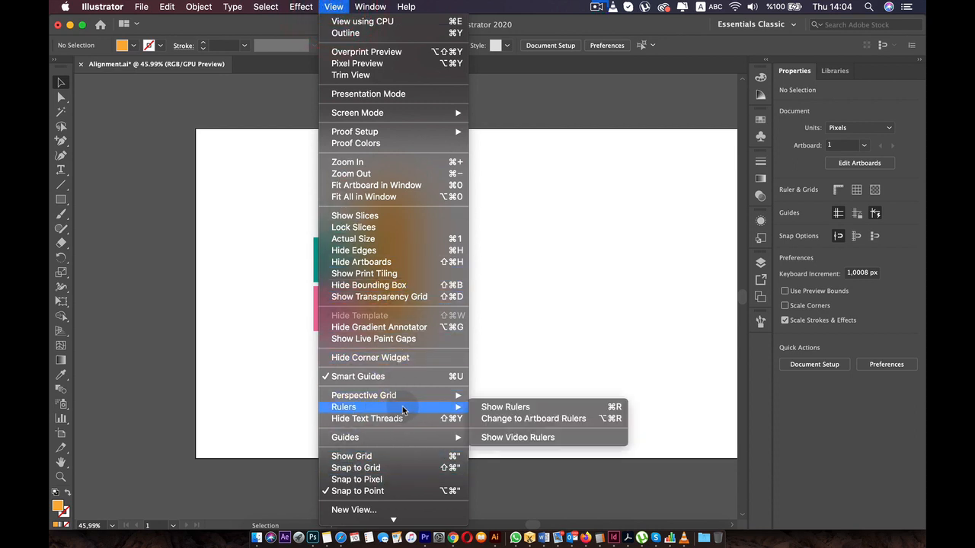
click(543, 408)
click(530, 393)
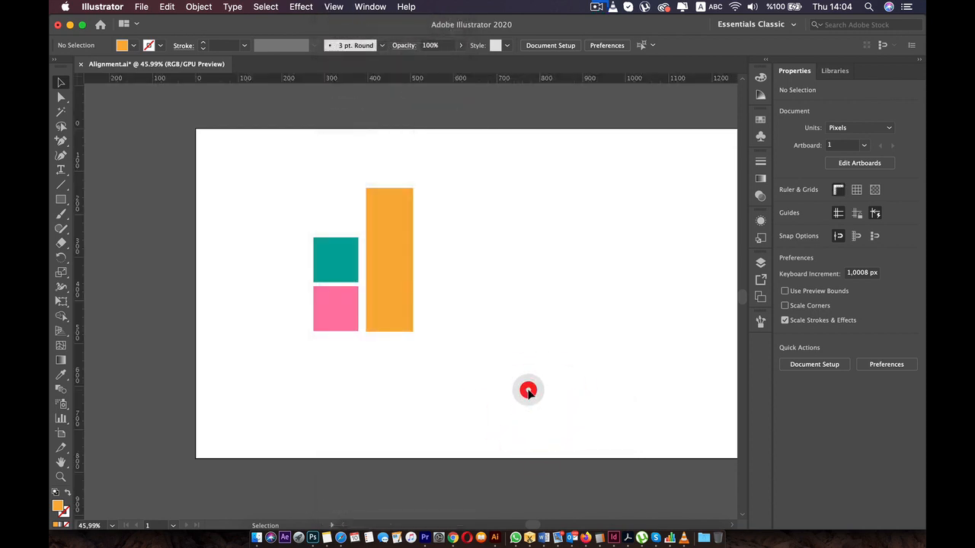
key(super+r)
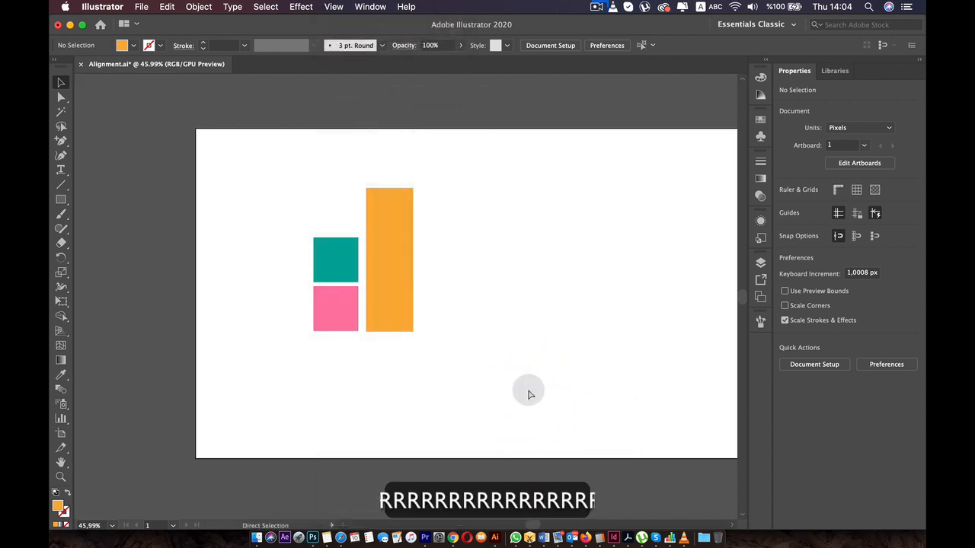
key(super+r)
key(super+r)
key(super+r)
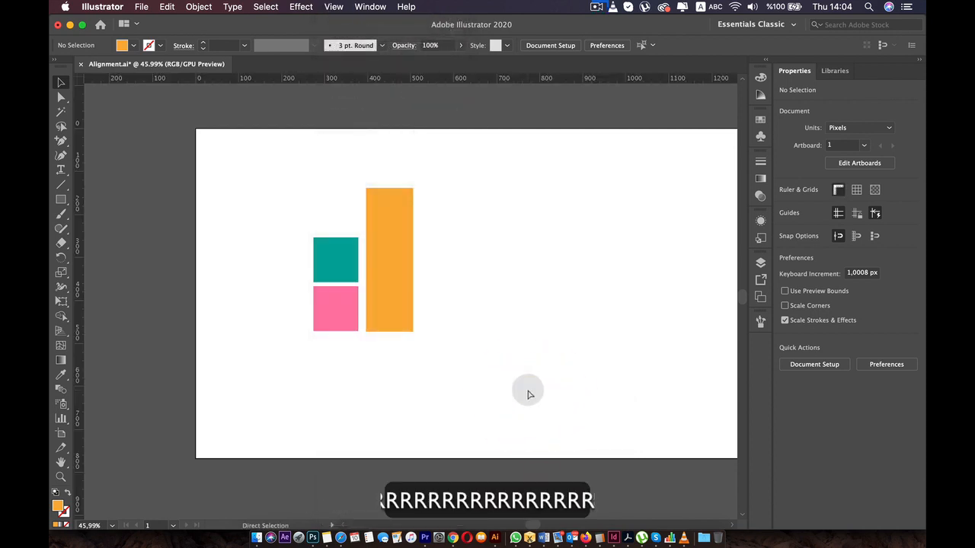
- Move the orange rectangle right, and add a horizontal ruler guide along its top edge and a vertical guide at about 437 px
scroll(294, 222, up, 3)
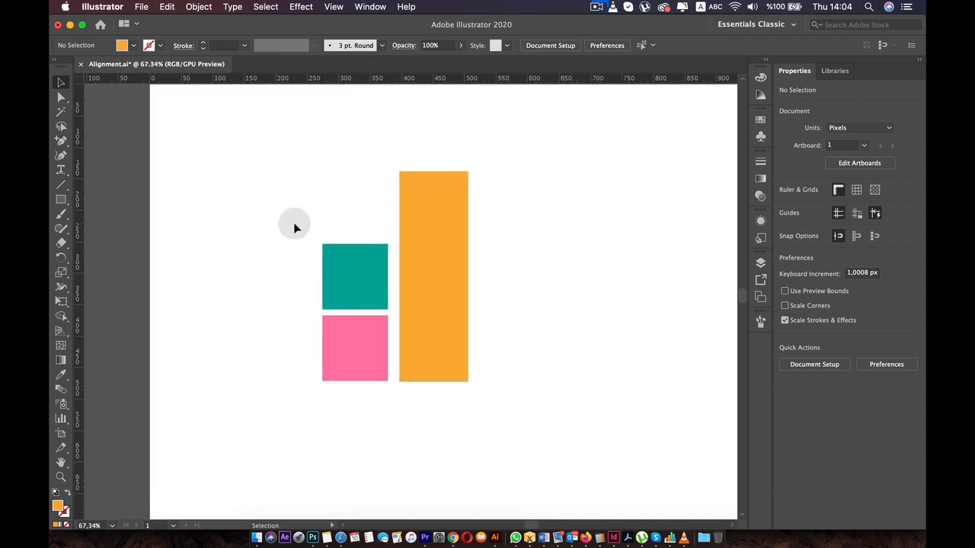
scroll(294, 223, down, 3)
drag(392, 221, 444, 237)
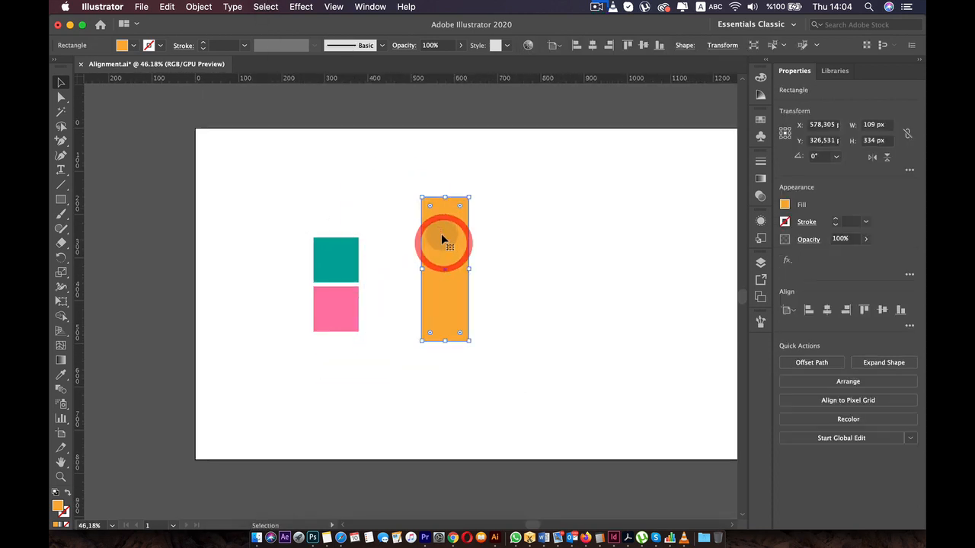
drag(418, 82, 418, 200)
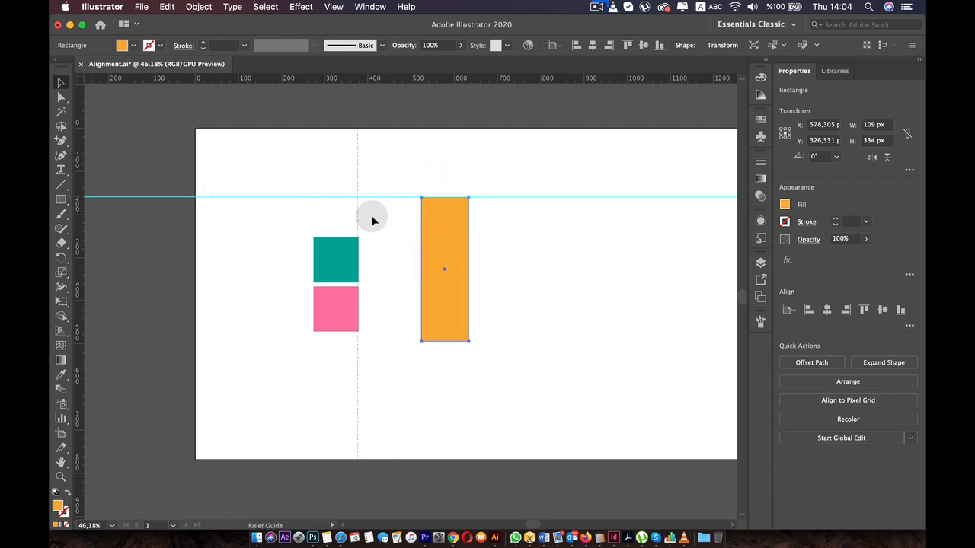
- Snap the green square into the corner of the two guides with the pink square directly below, and place the orange rectangle to their right
drag(447, 235, 533, 300)
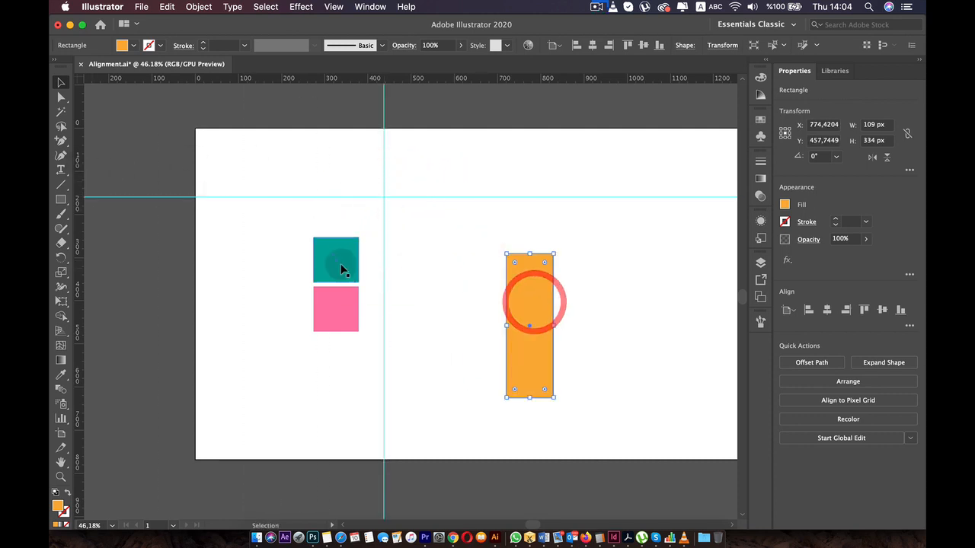
drag(340, 266, 411, 220)
drag(339, 307, 388, 271)
drag(507, 282, 427, 223)
- Try to select the locked vertical guide, and unlock the guides
click(382, 142)
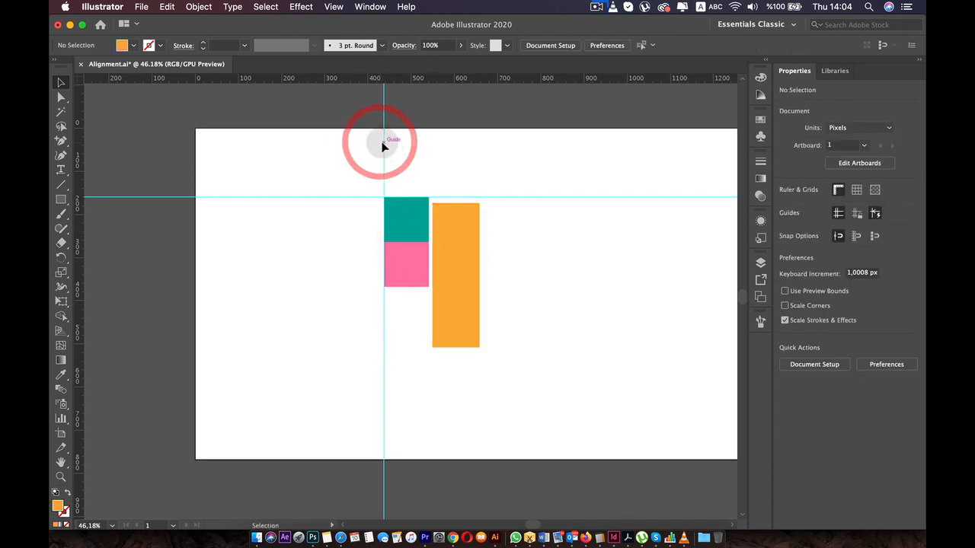
click(378, 143)
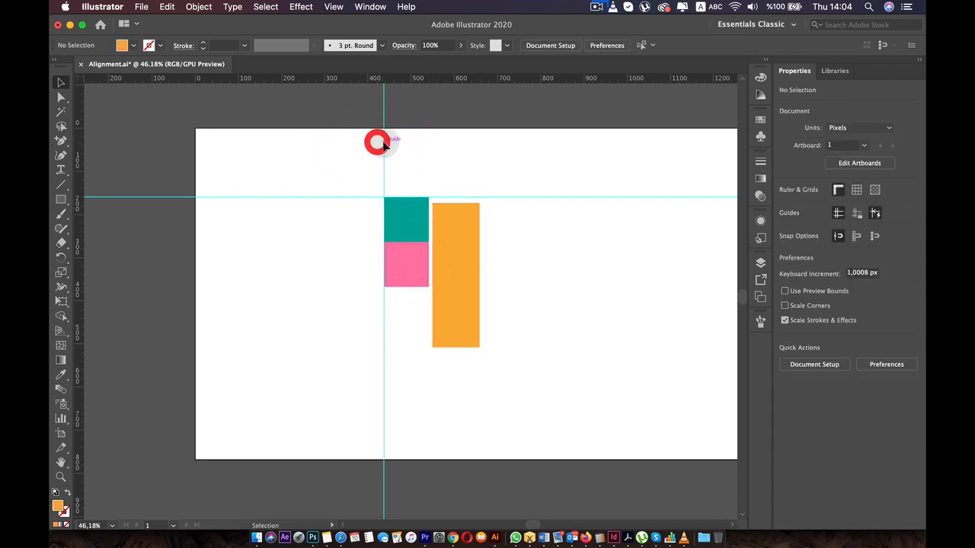
click(377, 141)
click(335, 6)
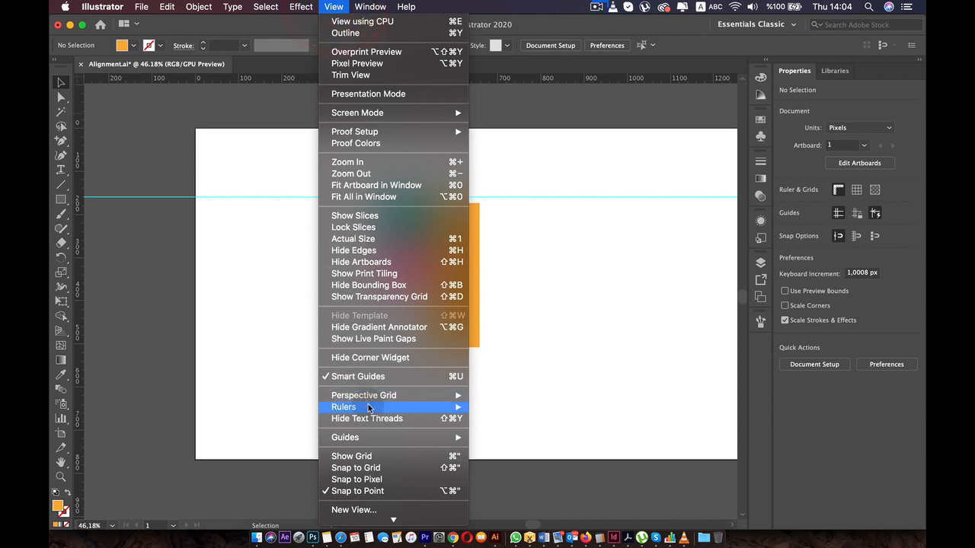
mouse_move(357, 437)
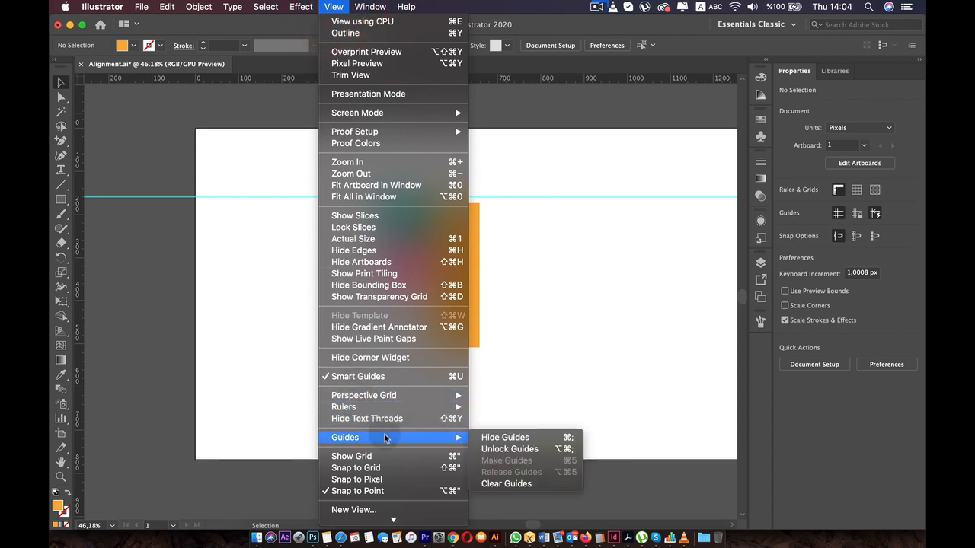
click(510, 449)
- Try to pull the horizontal and vertical guides off the artboard onto the rulers
mouse_move(385, 172)
mouse_down()
mouse_move(354, 176)
mouse_move(383, 172)
mouse_up()
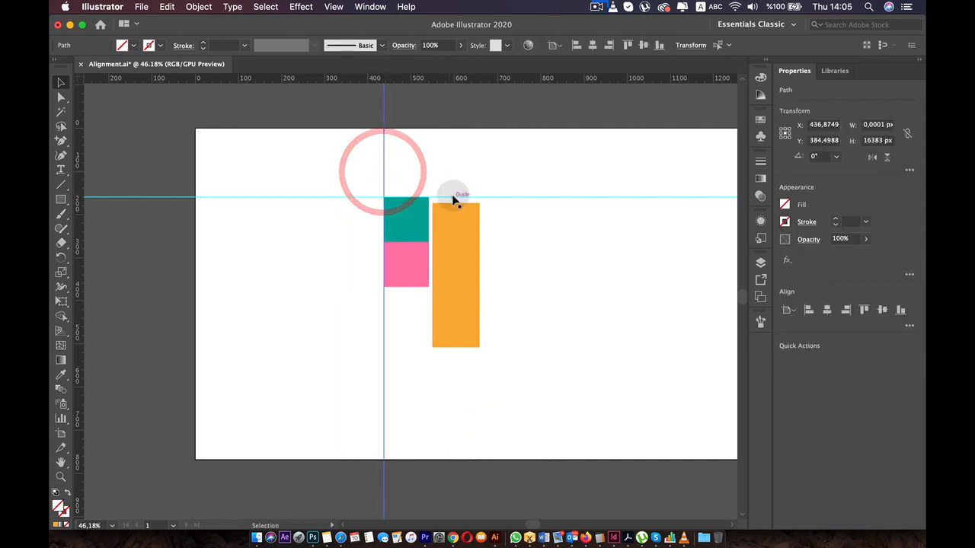
drag(453, 197, 461, 2)
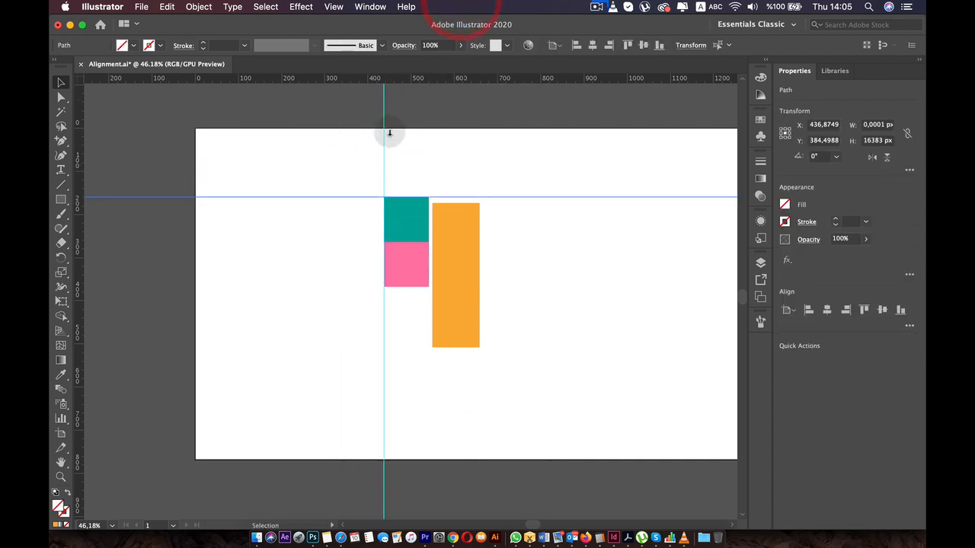
drag(387, 133, 58, 143)
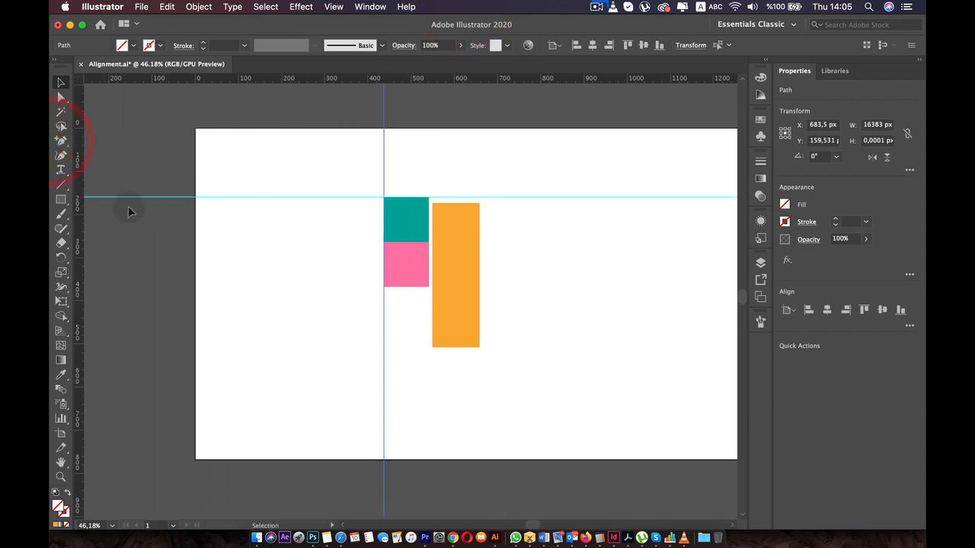
- Delete the vertical guide and the horizontal guide
key(BackSpace)
key(BackSpace)
key(BackSpace)
key(BackSpace)
key(BackSpace)
key(BackSpace)
key(BackSpace)
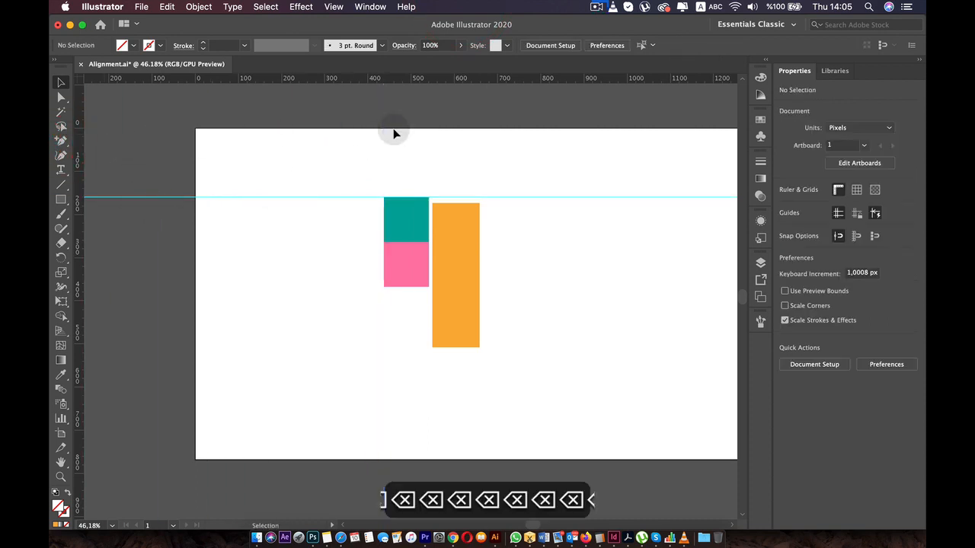
click(311, 197)
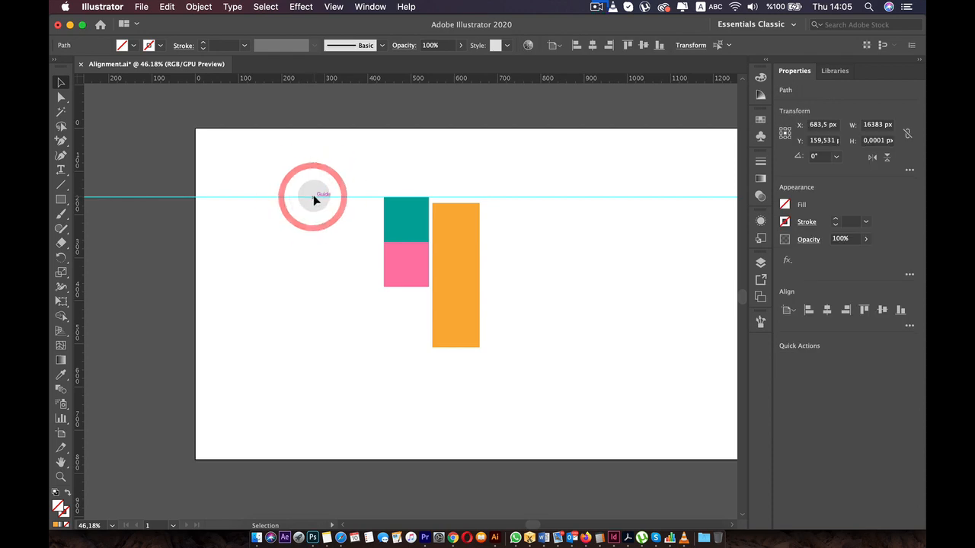
key(BackSpace)
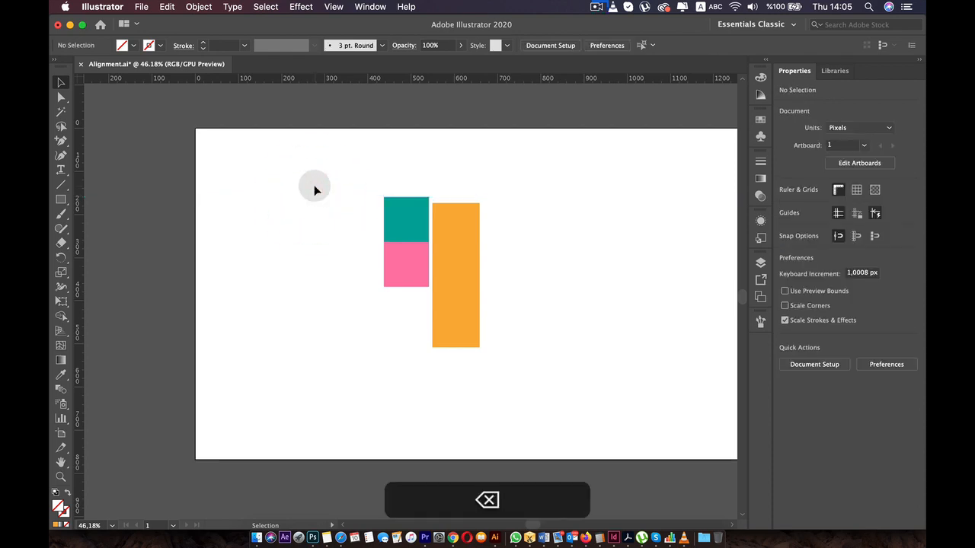
- Arrange the green square, pink square and orange rectangle side by side with their top edges level
click(326, 7)
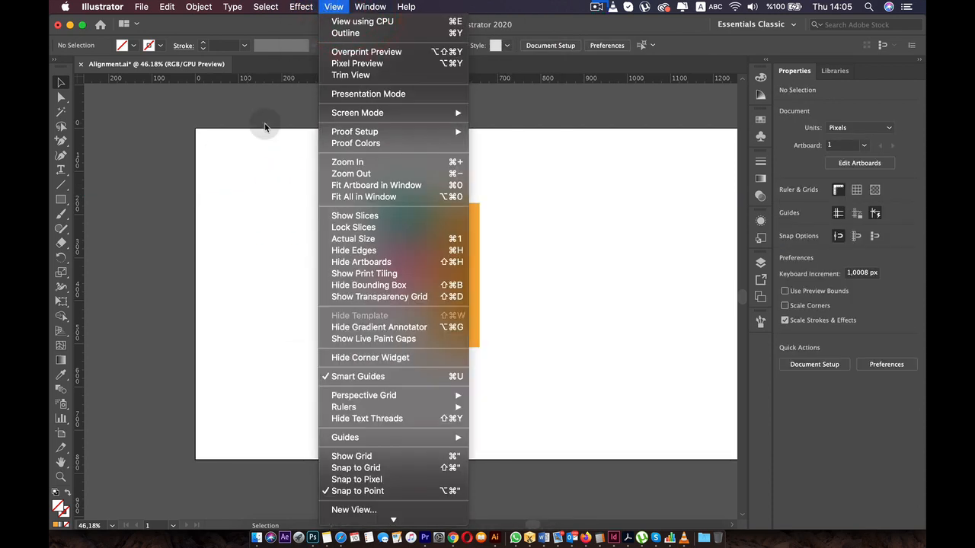
click(248, 126)
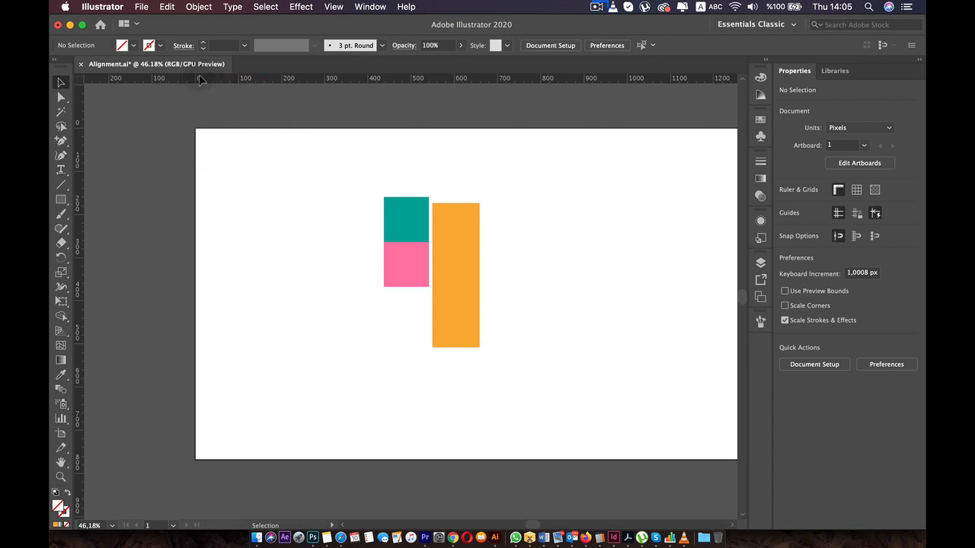
click(320, 140)
drag(402, 211, 283, 202)
drag(404, 274, 342, 218)
mouse_move(436, 237)
mouse_down()
mouse_move(406, 216)
mouse_move(385, 219)
mouse_up()
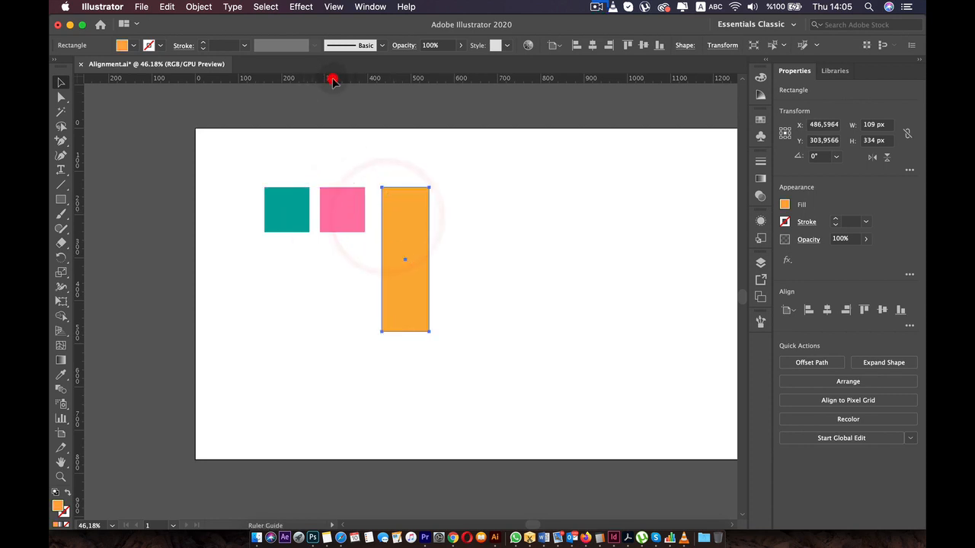
- Switch the ruler units to picas, inches and back to pixels, ending with points
right_click(326, 81)
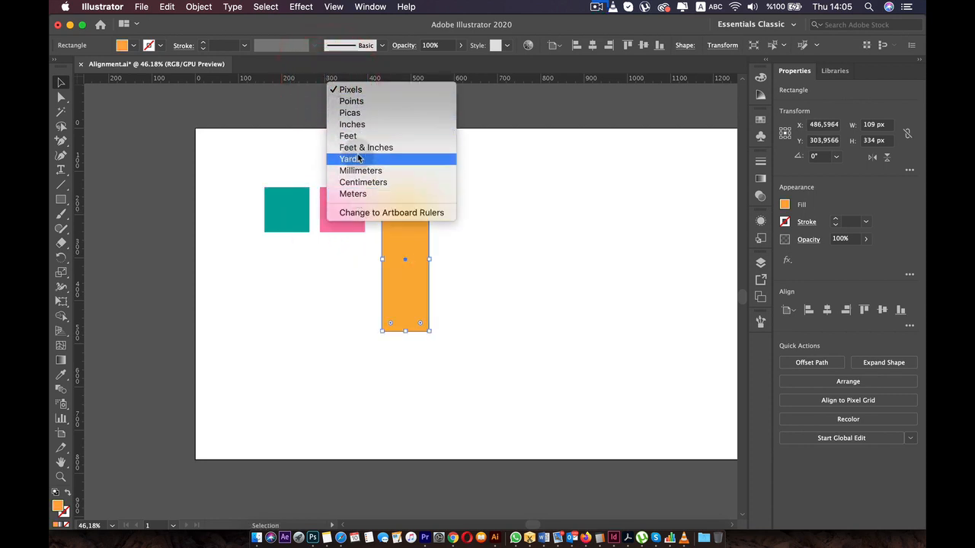
click(349, 113)
right_click(342, 85)
click(369, 125)
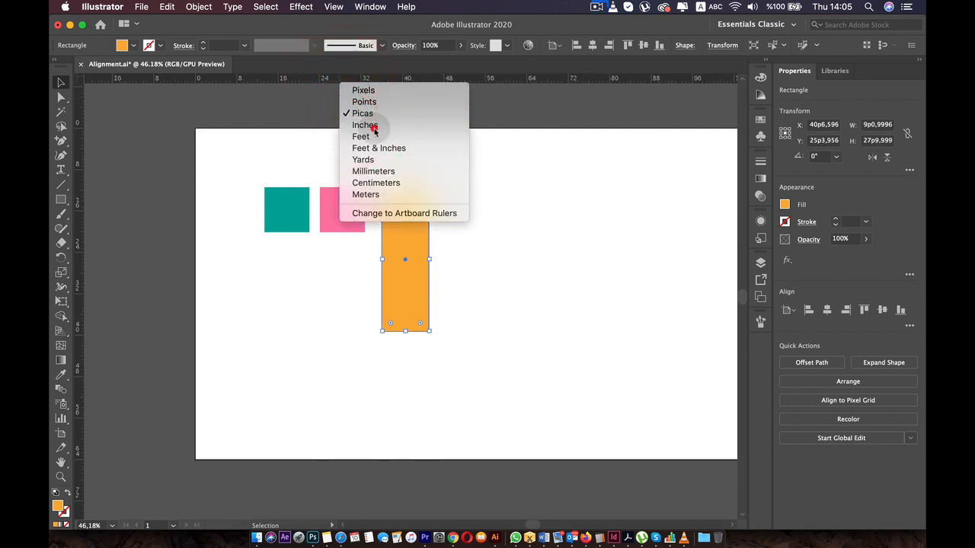
right_click(366, 78)
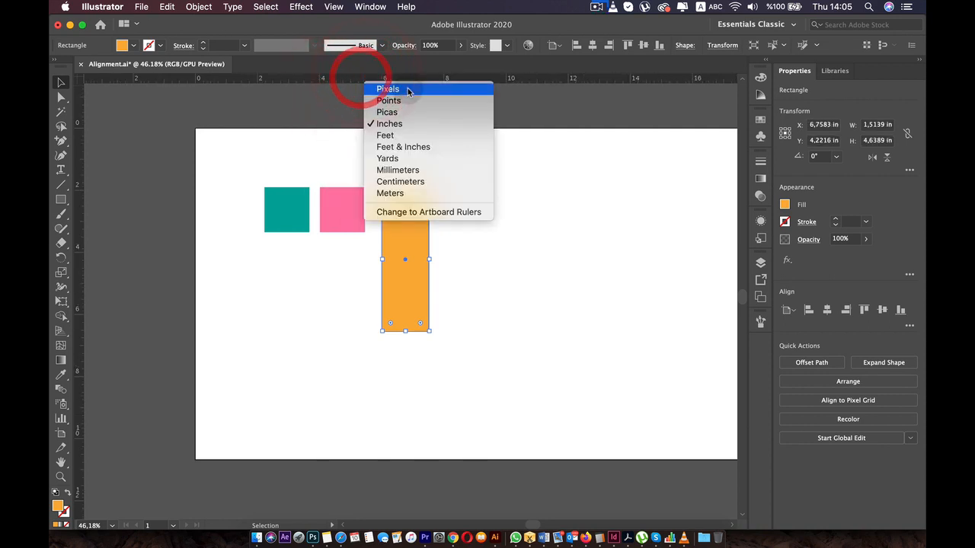
click(366, 89)
right_click(352, 81)
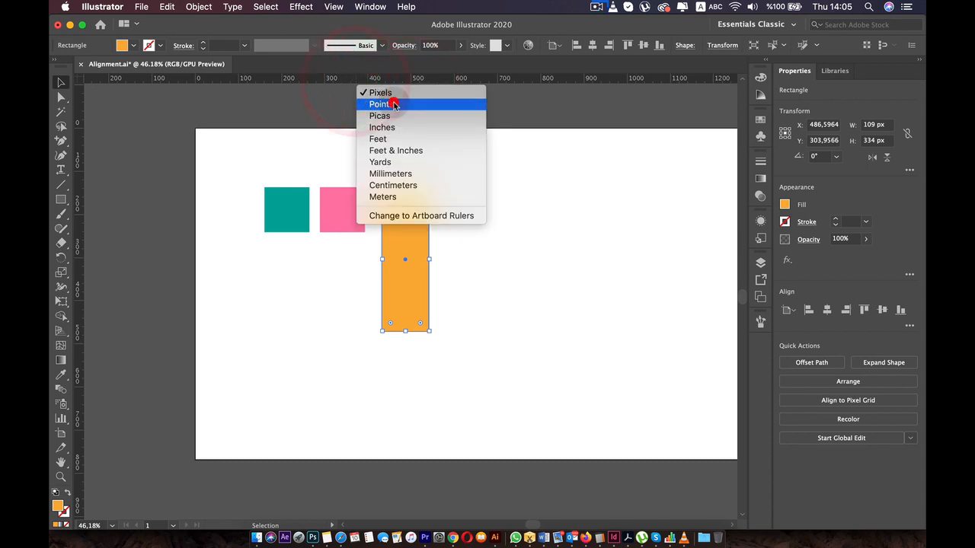
click(392, 100)
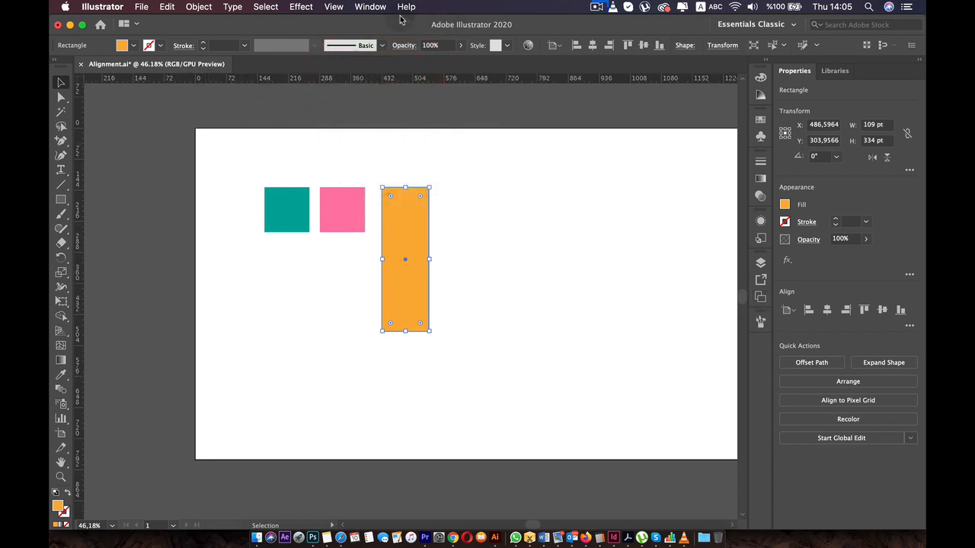
- Bring up the floating Transform settings and set the orange rectangle's X and Y position to 0 pt
click(364, 7)
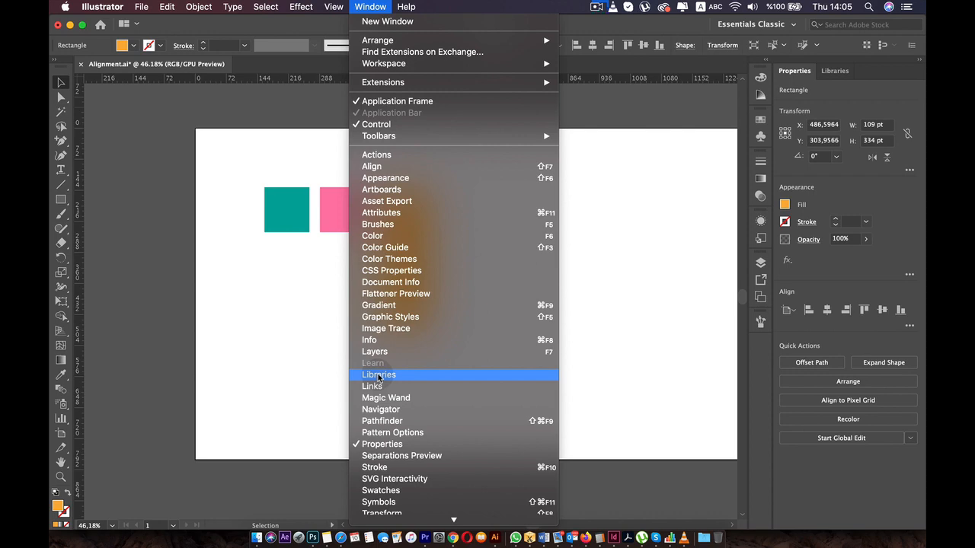
scroll(393, 430, down, 5)
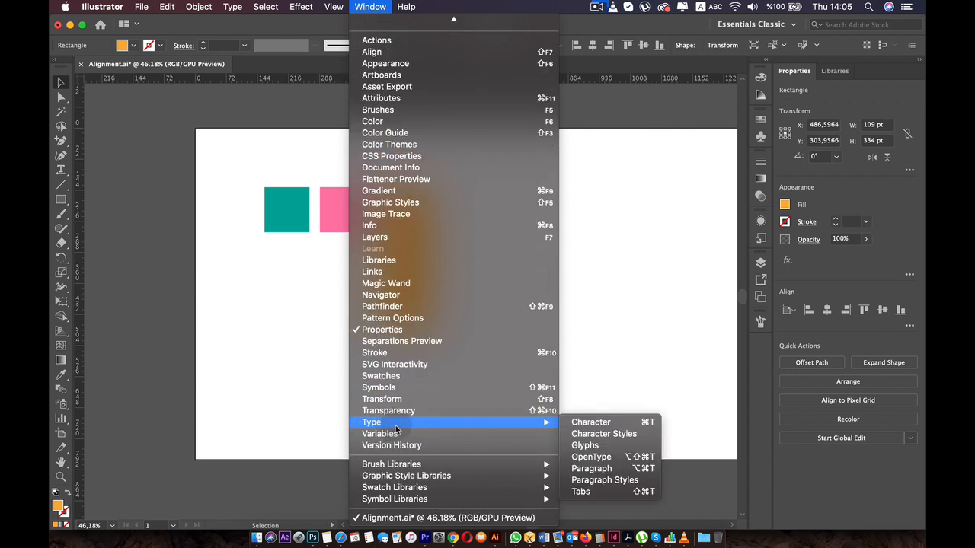
click(389, 399)
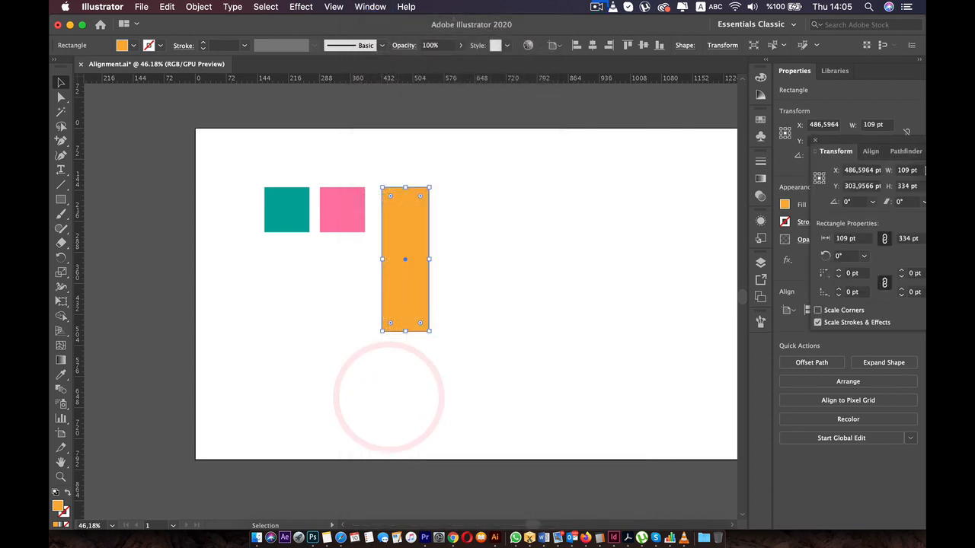
drag(830, 150, 668, 209)
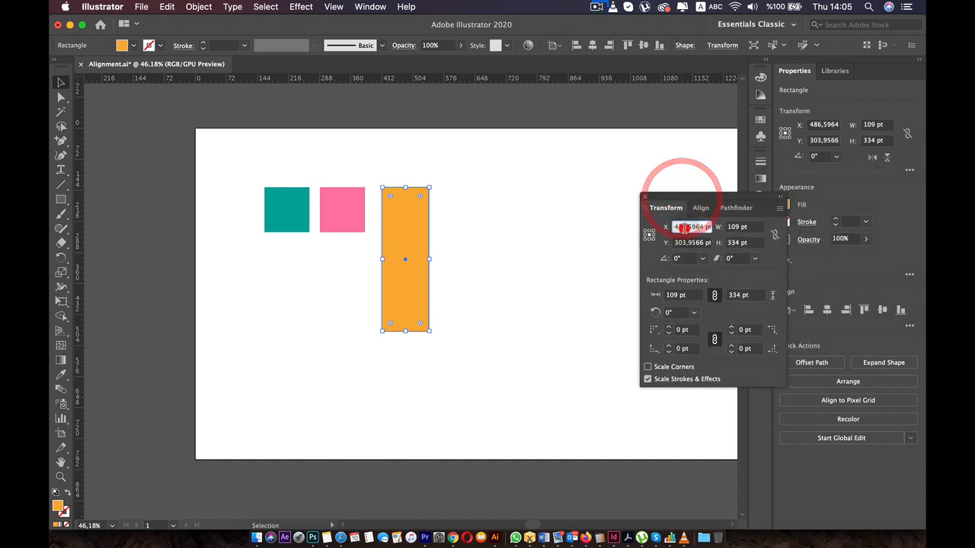
double_click(686, 227)
text(0)
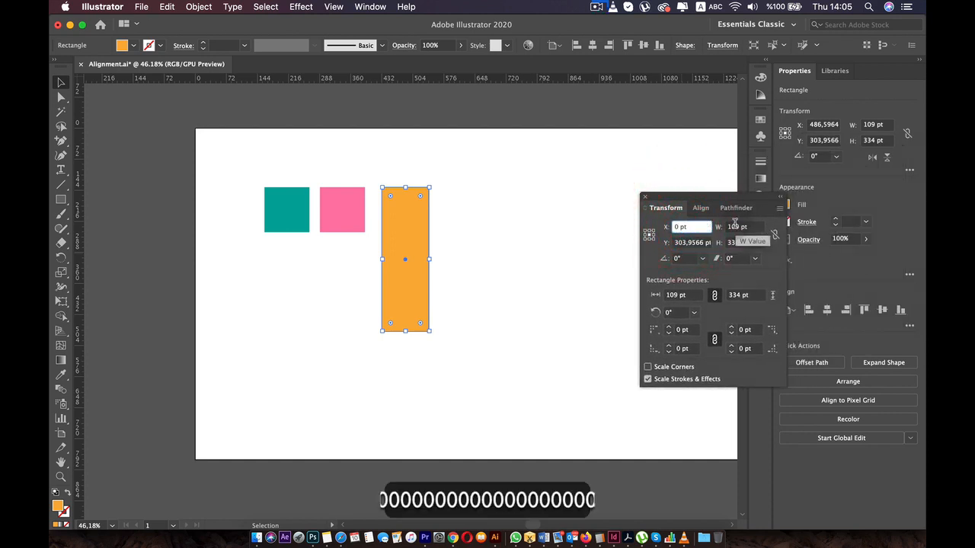
double_click(685, 242)
text(0)
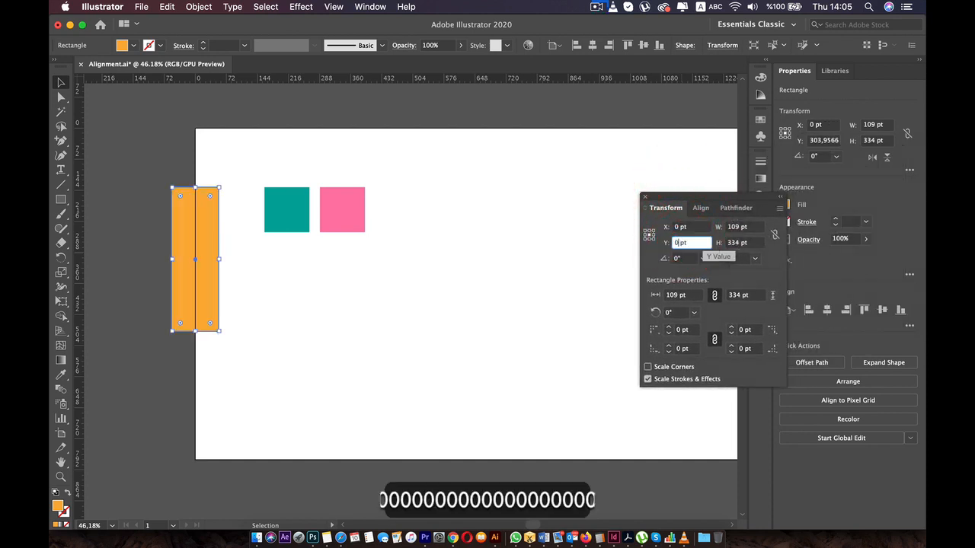
click(617, 195)
- Move the ruler origin to a point inside the artboard, below and to the right of the pink square
scroll(203, 152, up, 2)
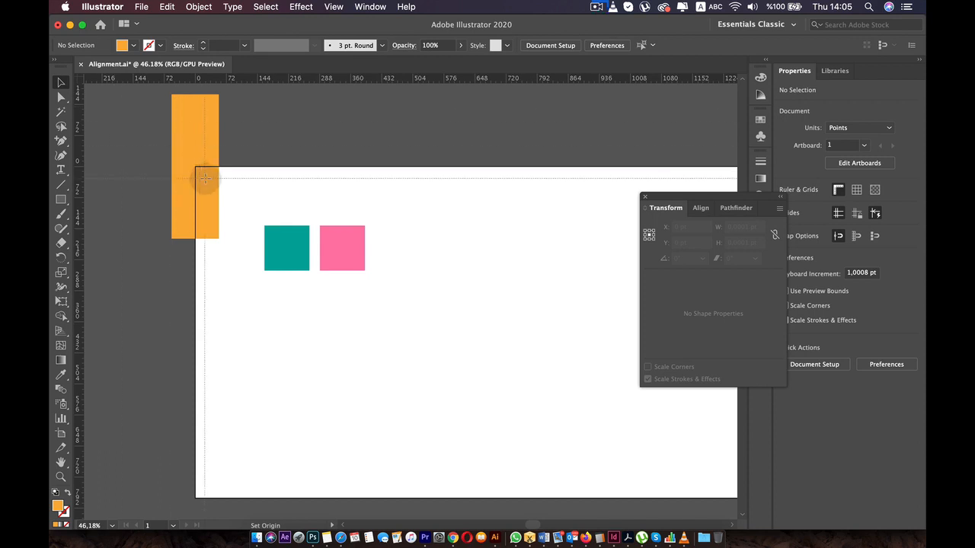
scroll(128, 117, up, 2)
scroll(127, 118, left, 2)
drag(82, 82, 487, 366)
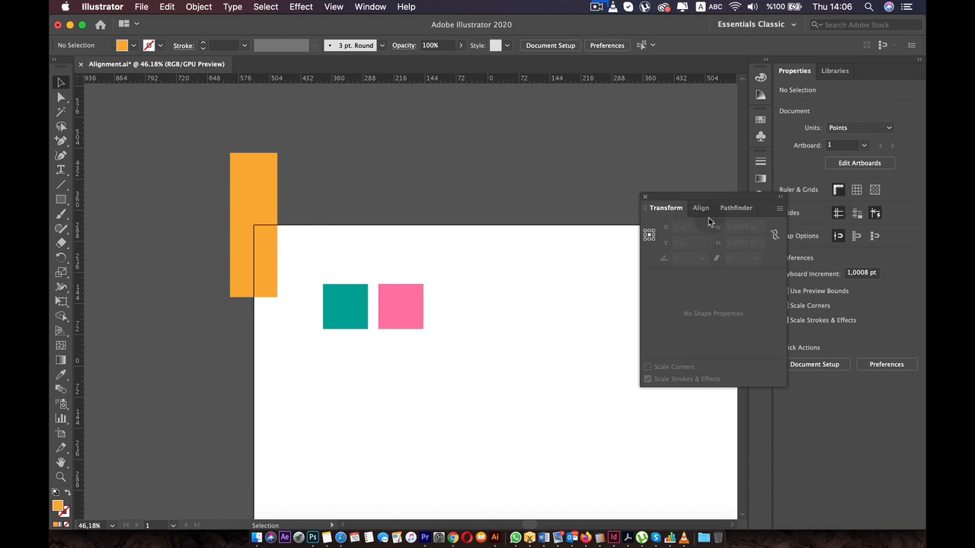
- Place the orange rectangle on the custom ruler origin by setting its X and Y to 0 pt
click(243, 185)
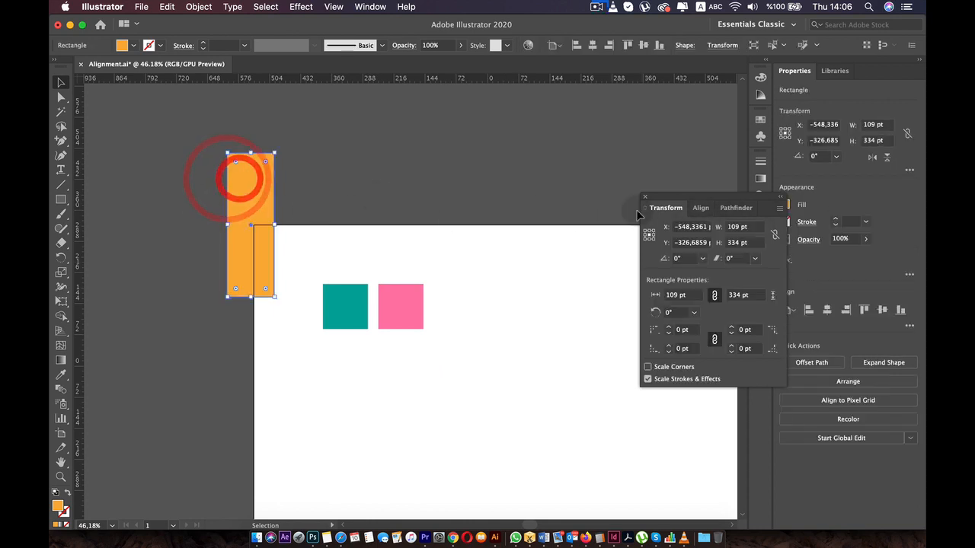
text(0)
click(686, 241)
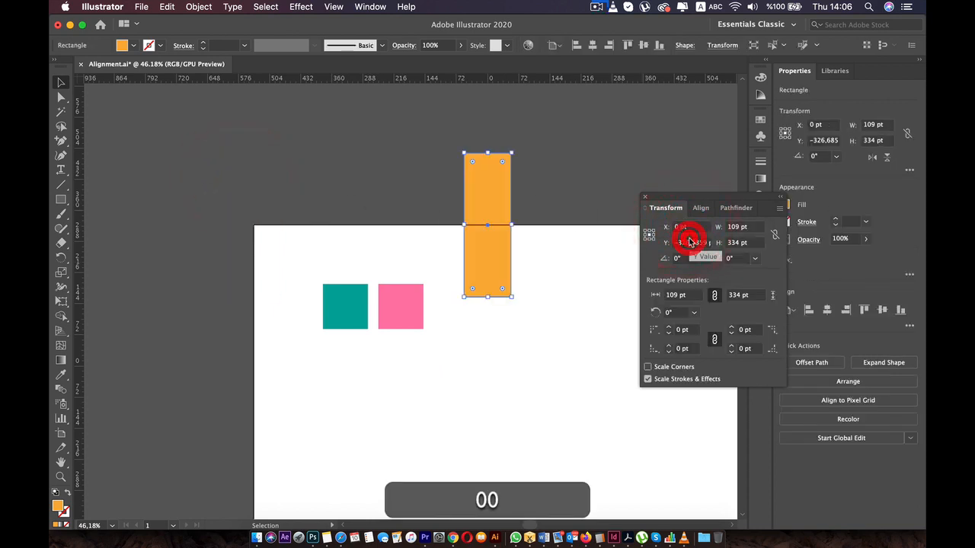
text(0)
key(Return)
click(563, 167)
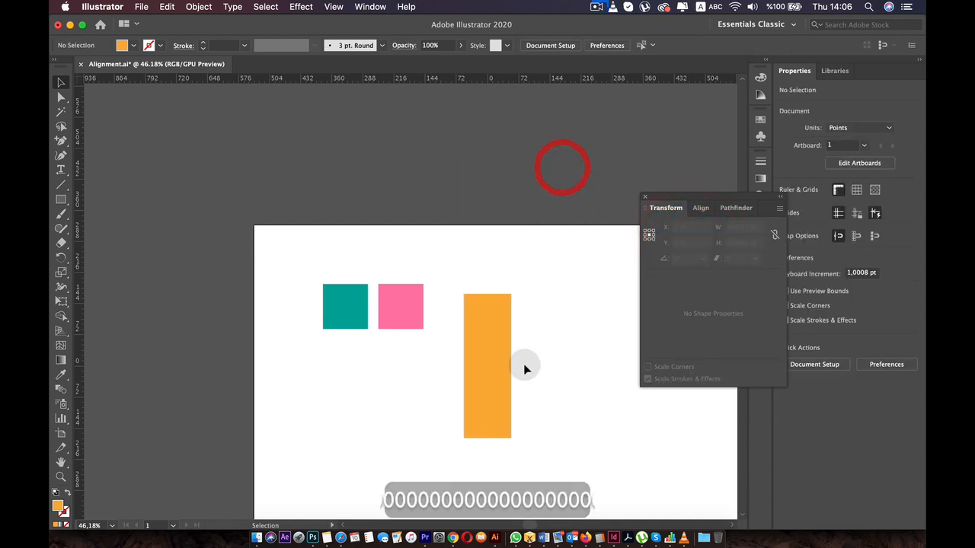
click(480, 365)
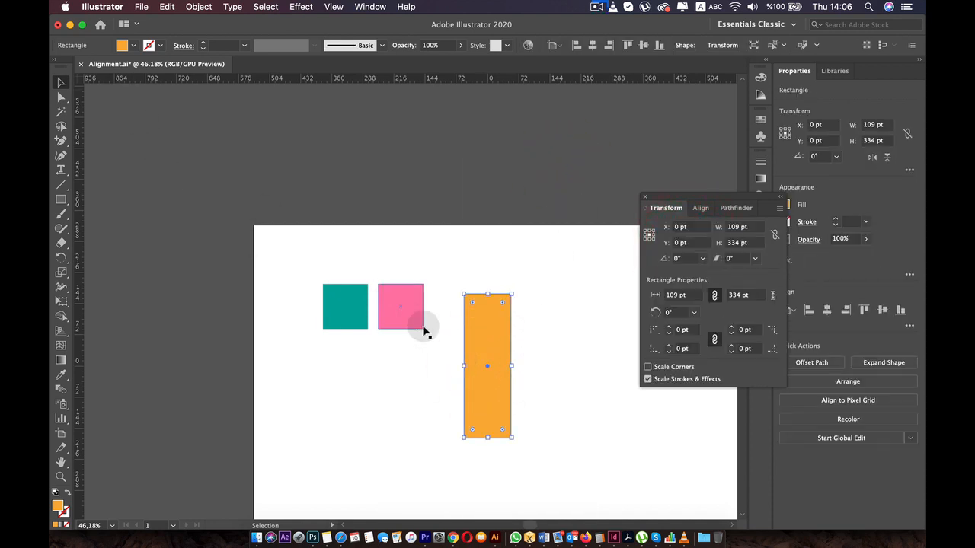
- Select the pink square and reset the ruler origin to the artboard's top-left corner
scroll(423, 328, down, 3)
click(413, 298)
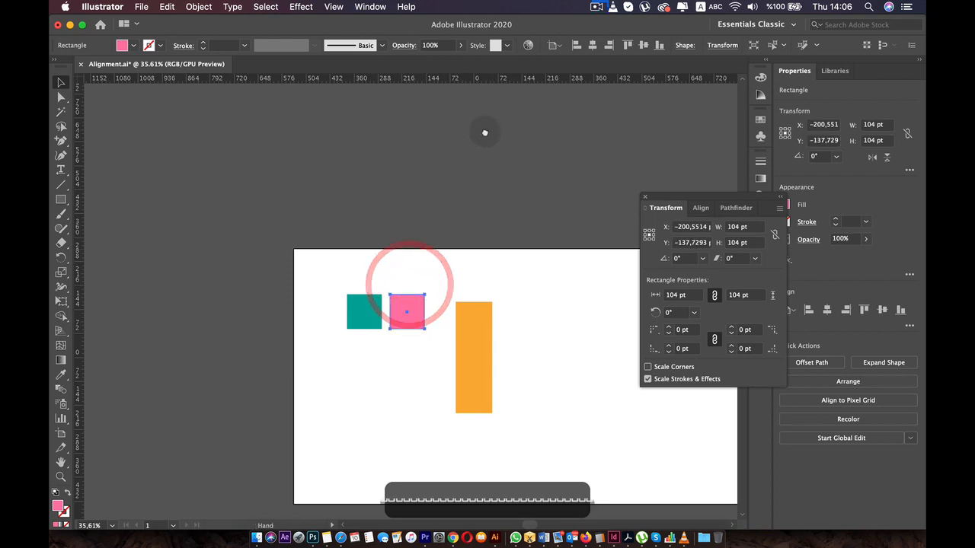
drag(485, 132, 443, 93)
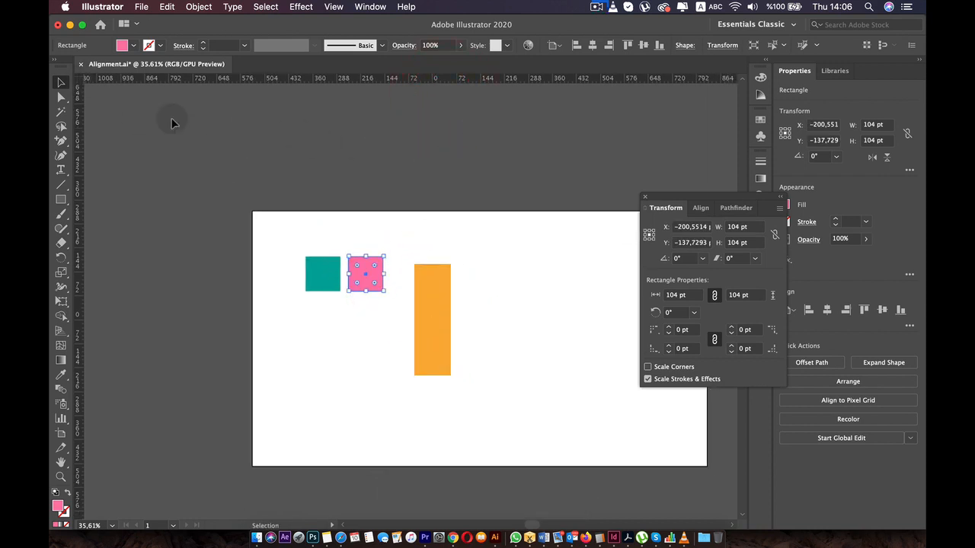
double_click(78, 82)
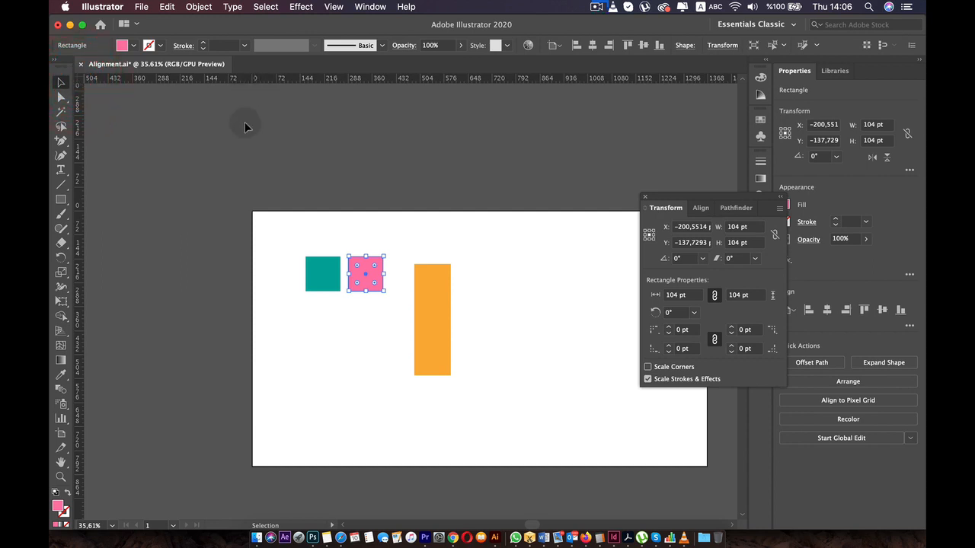
right_click(403, 80)
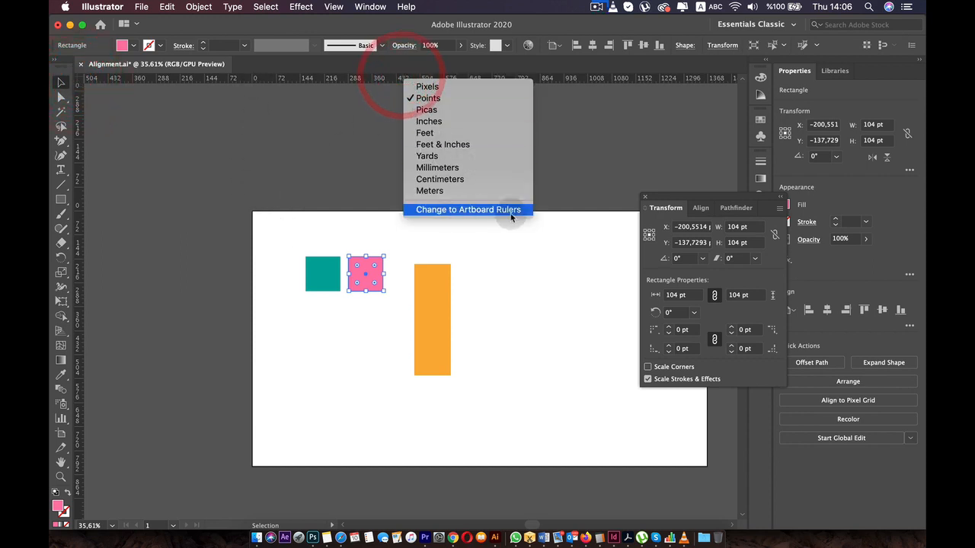
click(463, 274)
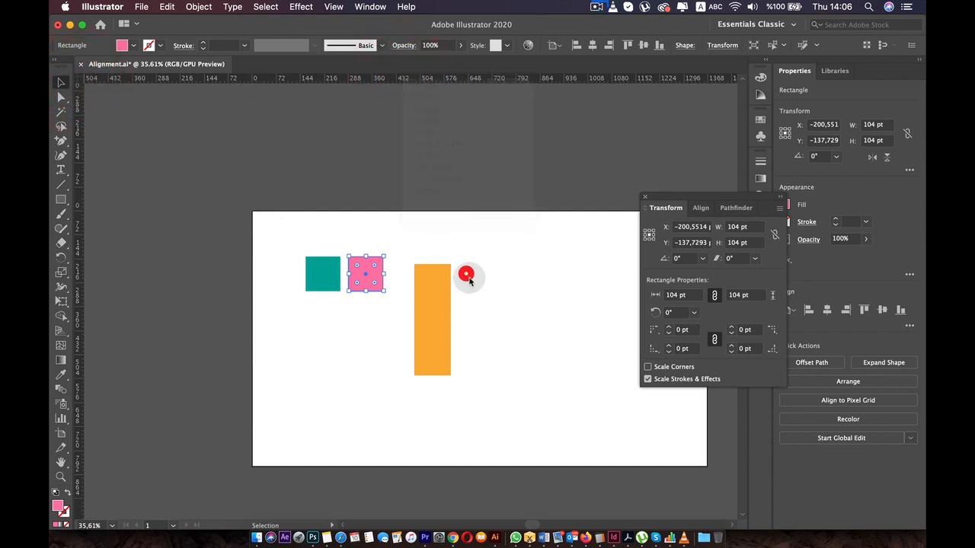
- Draw a second artboard to the right of the first, about 1000 pt wide and equally high
drag(507, 201, 360, 161)
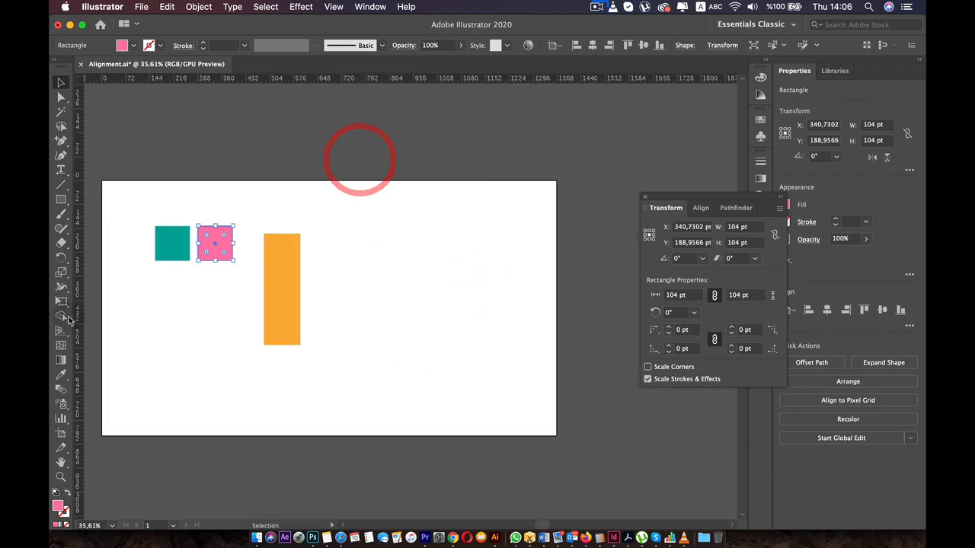
click(61, 433)
scroll(457, 317, down, 4)
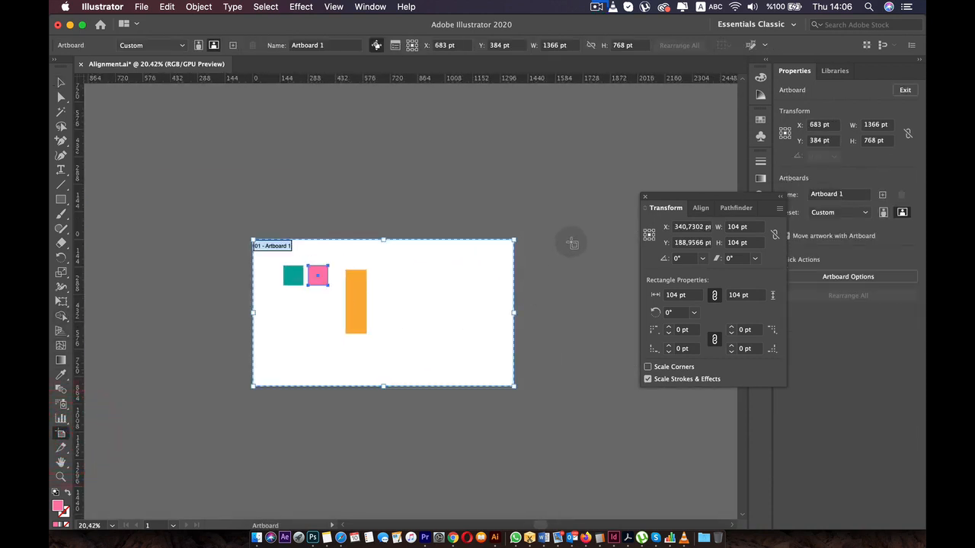
drag(533, 228, 592, 375)
key(v)
- Activate the two artboards alternately and check where the global rulers start for each
click(322, 267)
click(476, 263)
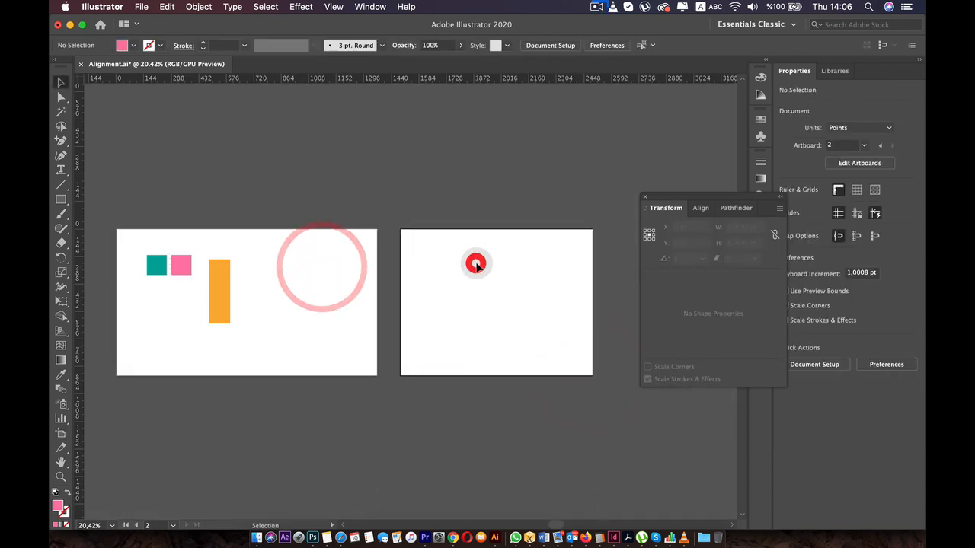
scroll(476, 264, up, 3)
click(457, 270)
click(251, 261)
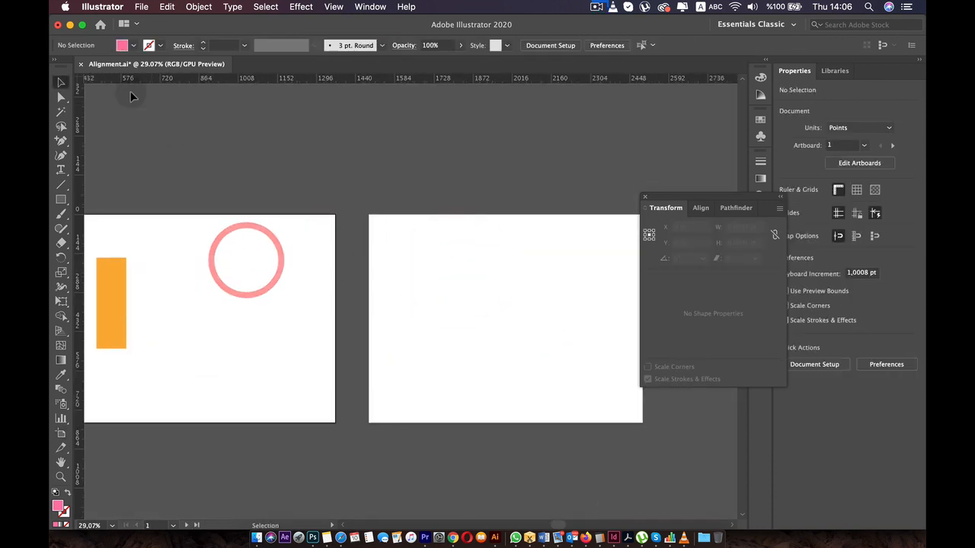
scroll(208, 147, down, 3)
scroll(209, 145, down, 1)
drag(186, 187, 308, 215)
drag(502, 279, 555, 274)
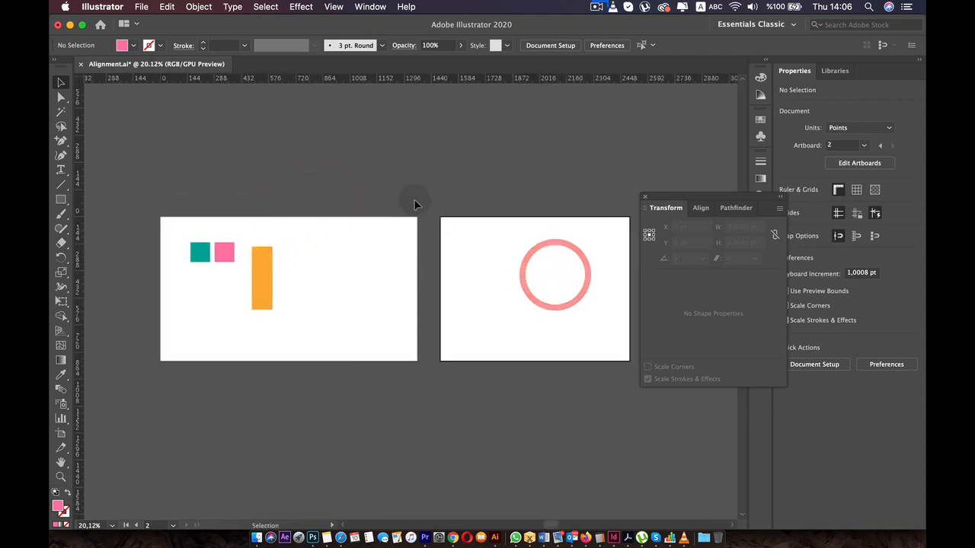
- Change the rulers to artboard rulers and activate the first and second artboards in turn to compare their zero points
right_click(391, 78)
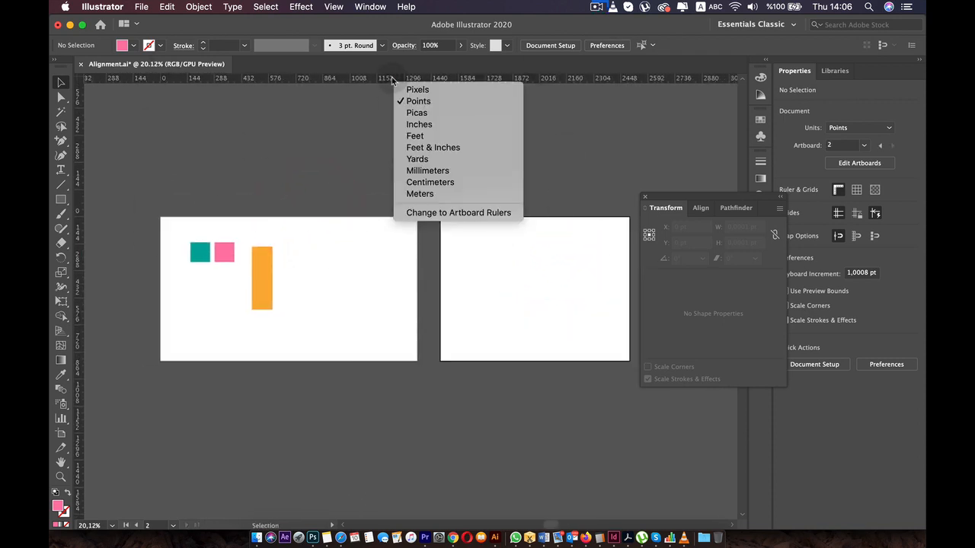
click(438, 213)
click(332, 259)
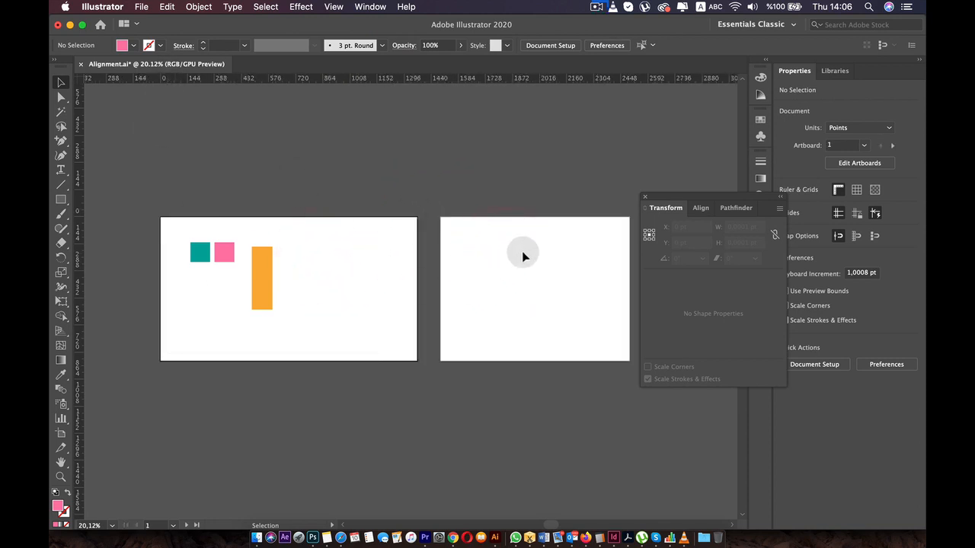
click(503, 233)
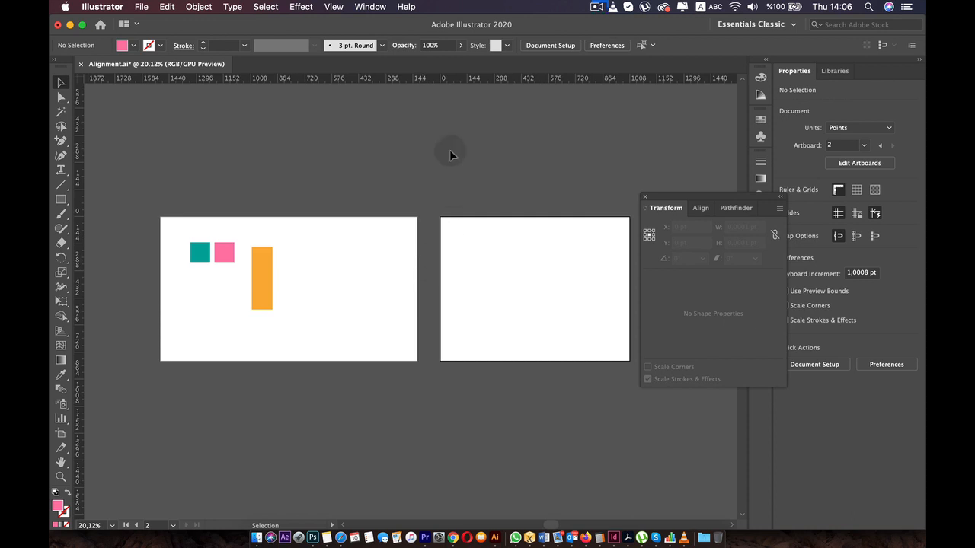
- Position the orange rectangle on the first artboard's top-left corner and place a copy of it on the second artboard
drag(266, 261, 439, 235)
click(466, 227)
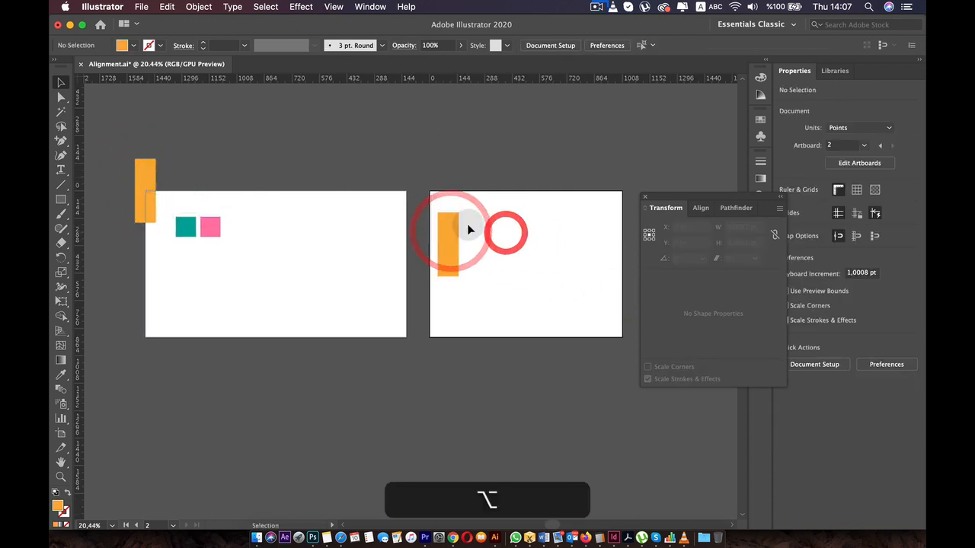
click(470, 191)
click(323, 185)
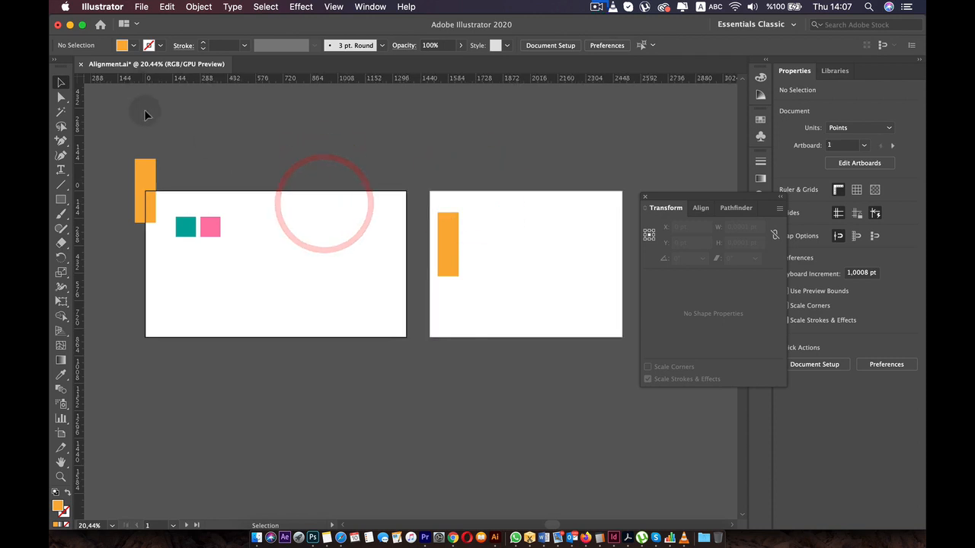
- Set the second artboard's orange rectangle to X 0 pt and Y 0 pt using the artboard rulers
click(485, 220)
click(450, 262)
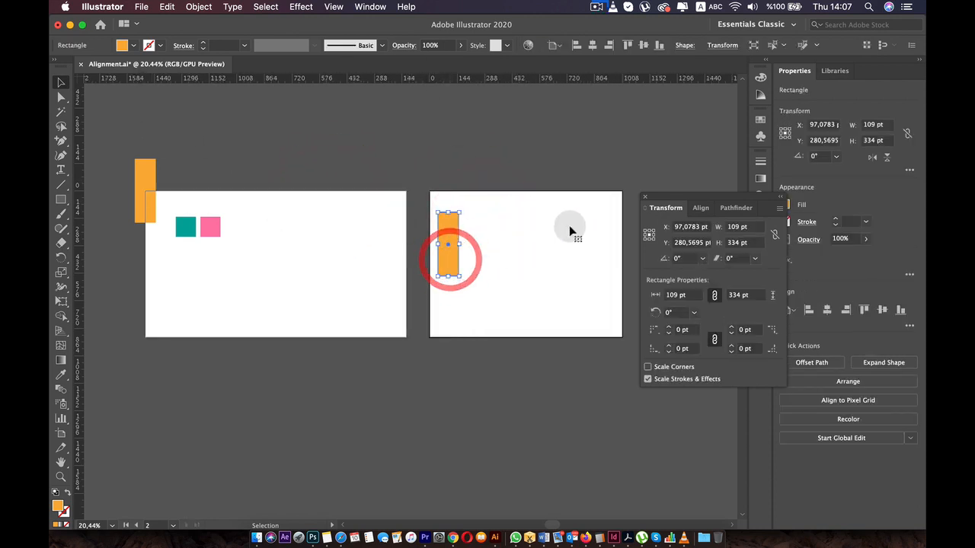
text(0)
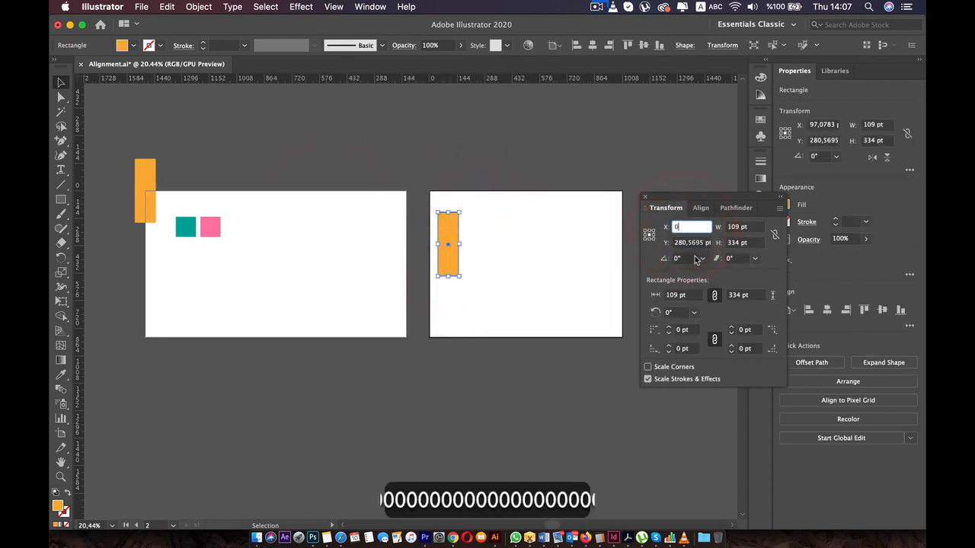
click(675, 241)
text(0)
click(564, 239)
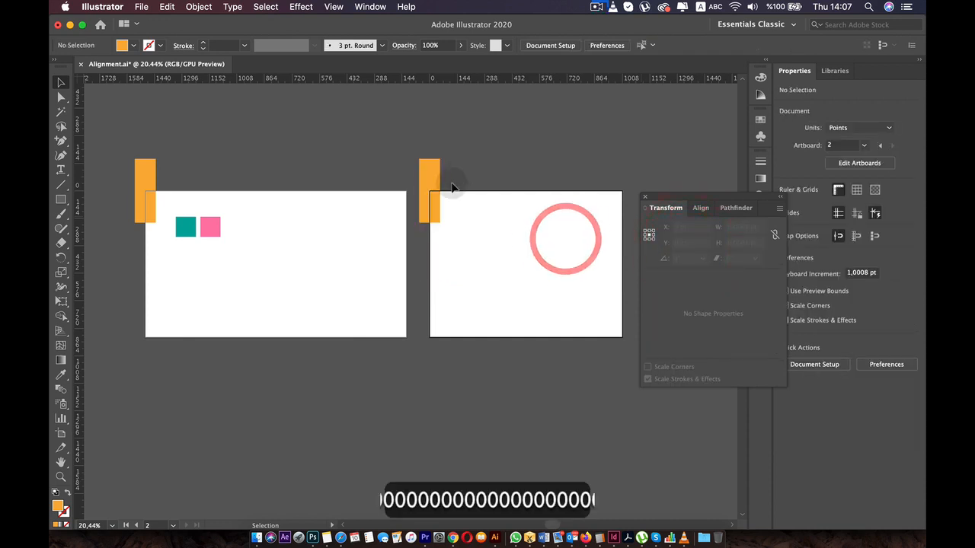
- Move the orange copy back inside the second artboard and change the rulers to global rulers
drag(435, 164, 476, 226)
click(452, 160)
right_click(415, 82)
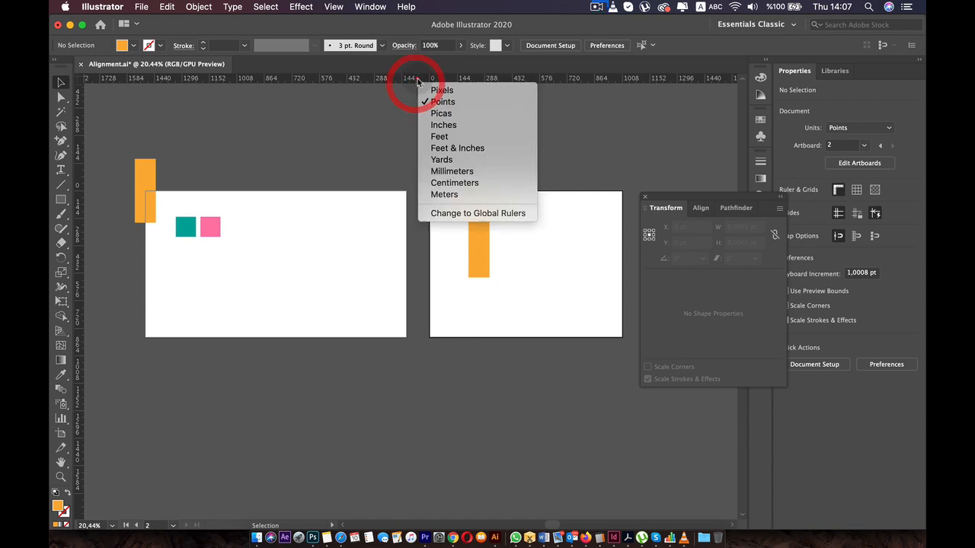
click(457, 211)
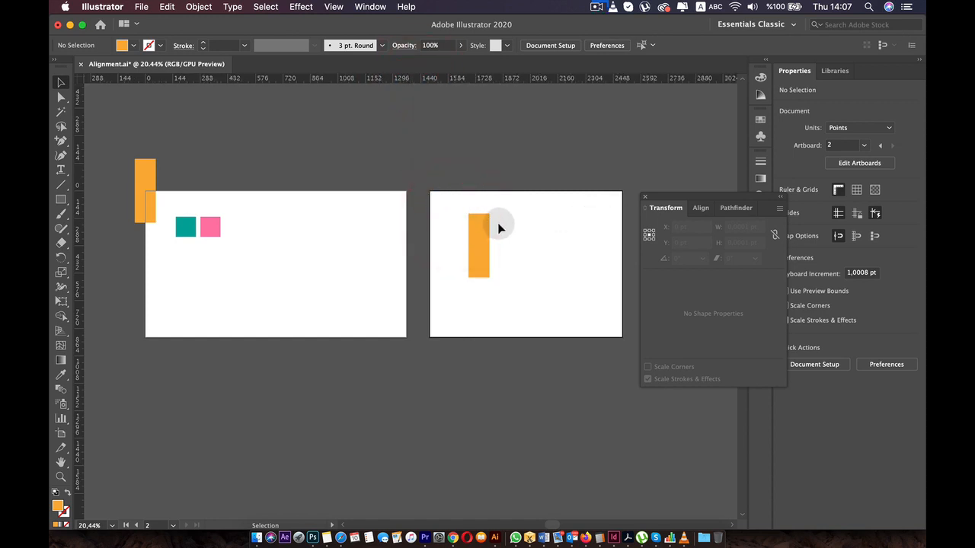
- Set the orange copy's X and Y to 0 pt measured from the global ruler origin
click(478, 228)
text(0)
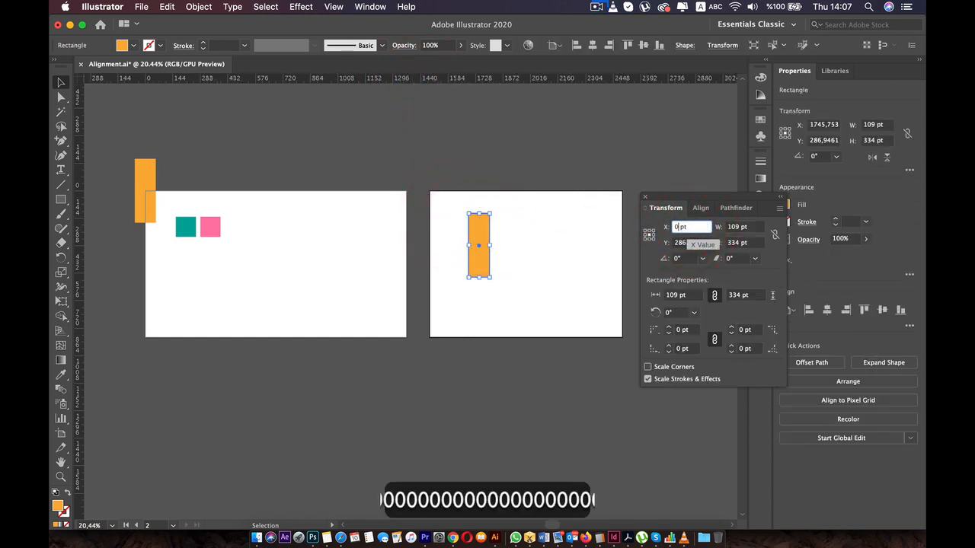
click(680, 242)
text(0)
key(Return)
click(581, 223)
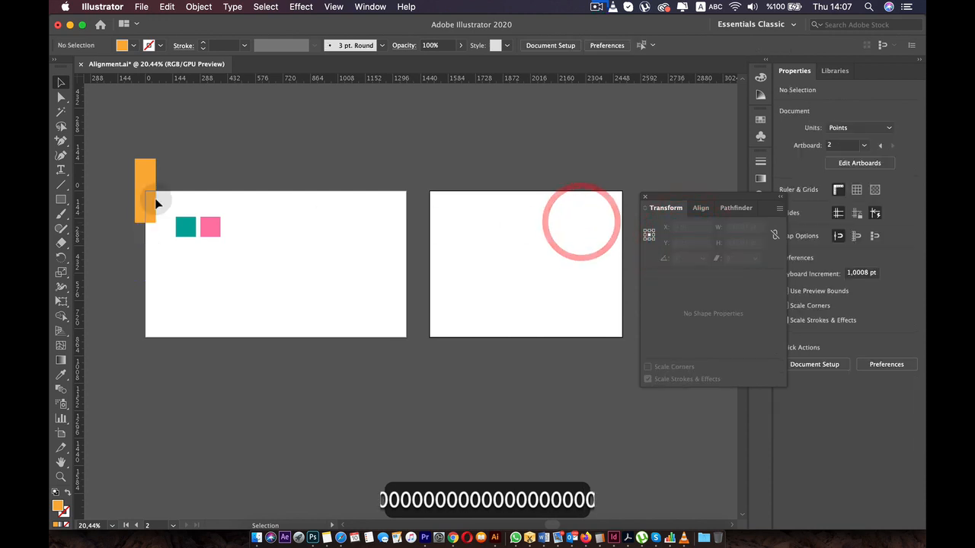
- Nudge the orange rectangle at the first artboard's top-left corner and change the rulers back to artboard rulers
drag(139, 165, 147, 195)
right_click(394, 78)
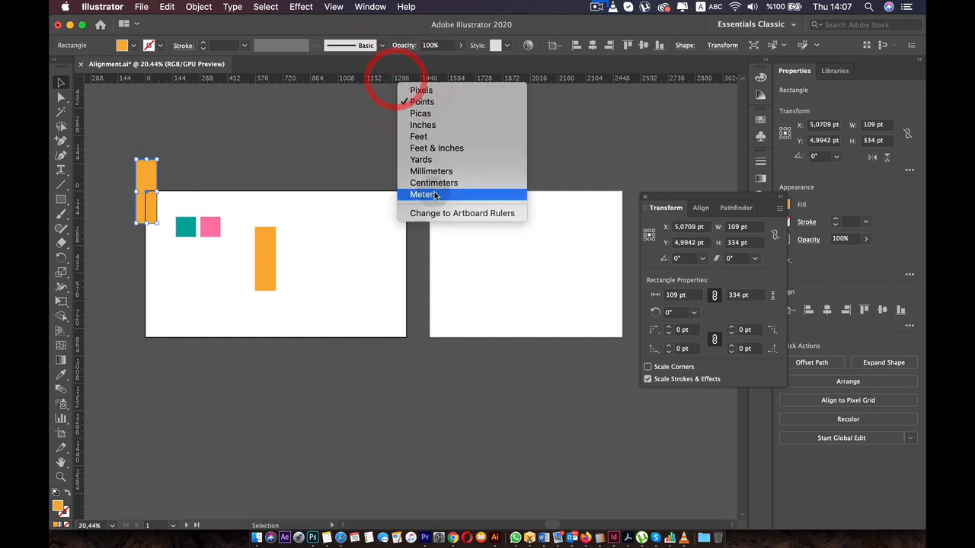
click(456, 215)
click(478, 248)
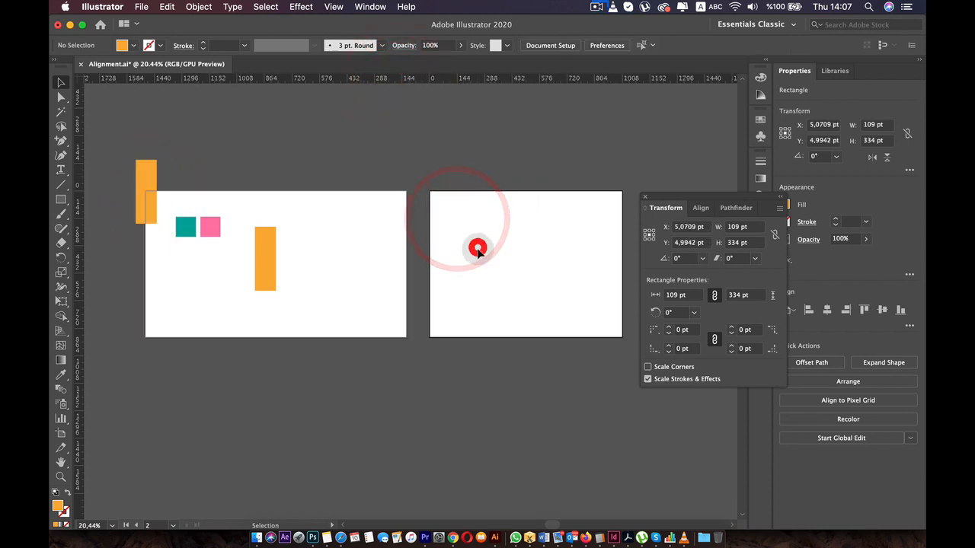
click(262, 257)
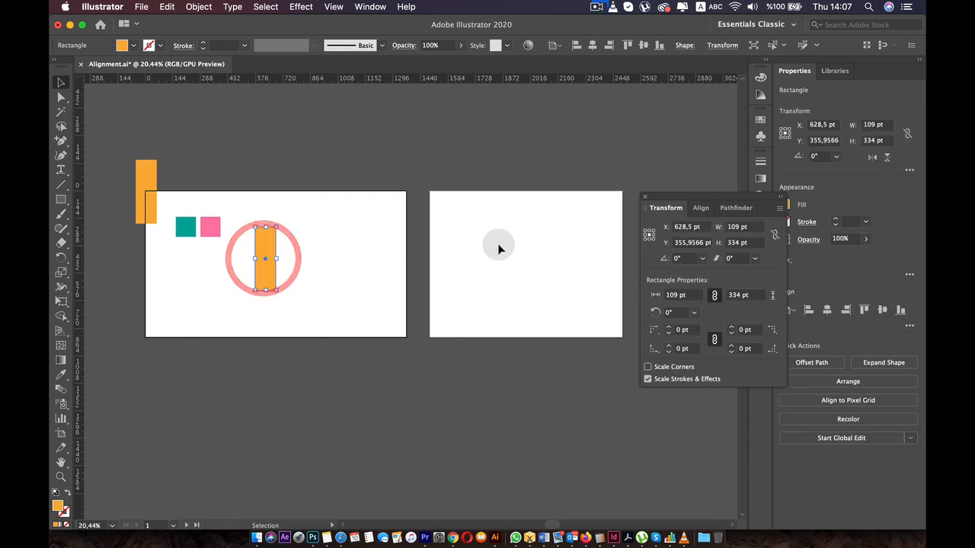
- Rearrange the shapes on the first artboard: teal and pink squares side by side left of one orange rectangle, the other orange rectangle above them
key(super+0)
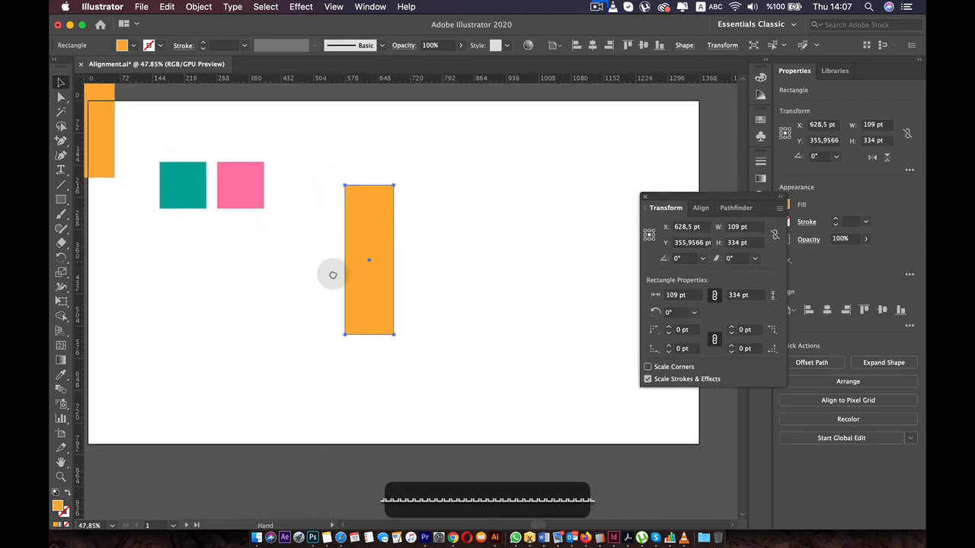
drag(723, 208, 819, 212)
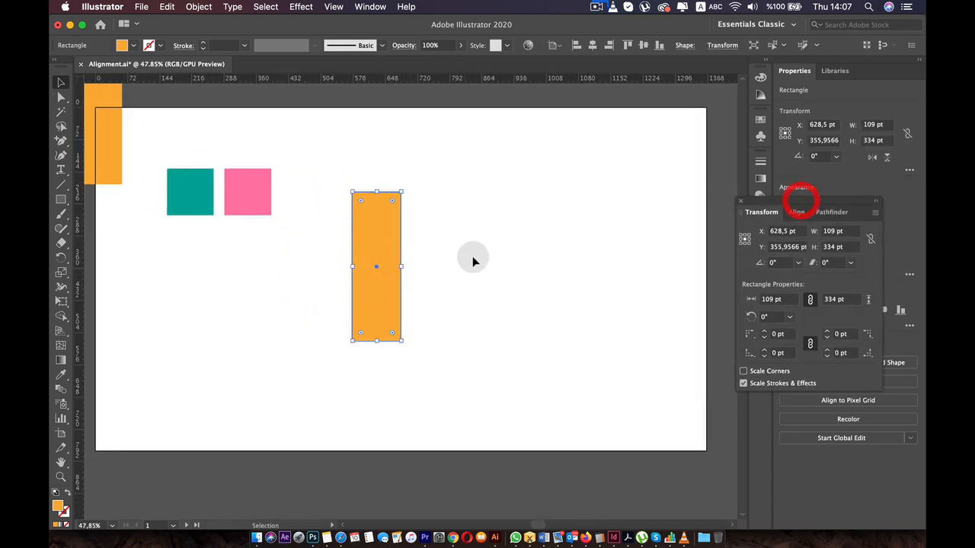
drag(374, 239, 405, 236)
drag(240, 190, 324, 272)
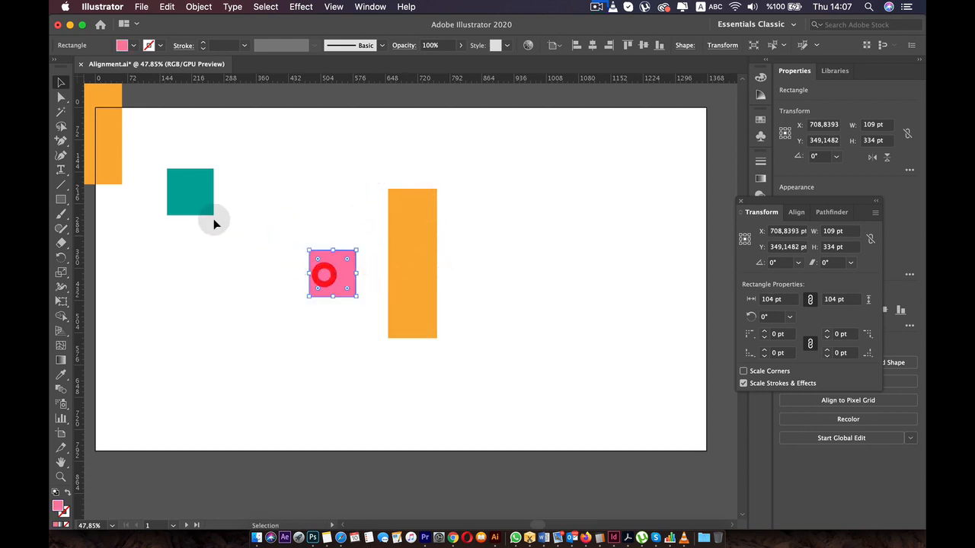
drag(192, 194, 276, 276)
click(332, 270)
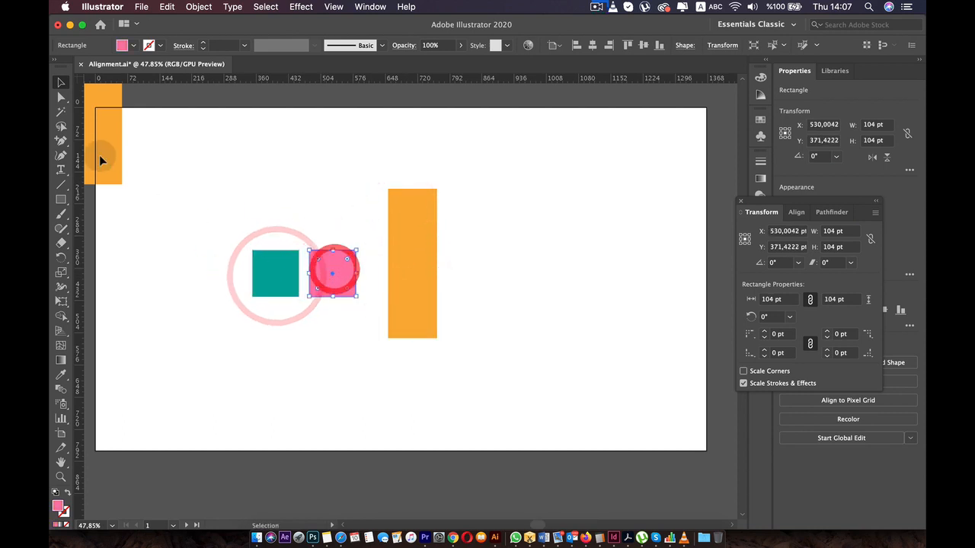
drag(98, 156, 225, 226)
drag(403, 238, 412, 253)
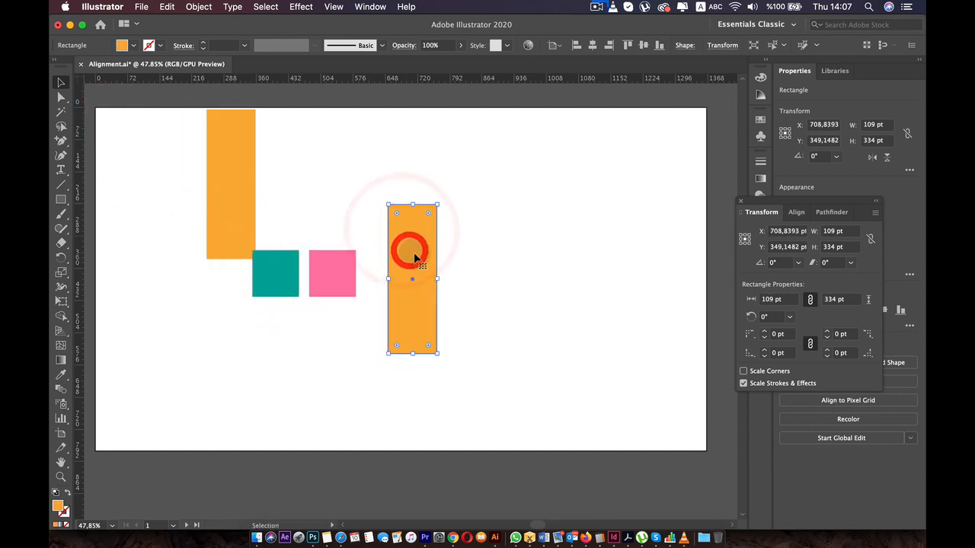
- Convert the orange rectangle beside the pink square into a guide
right_click(416, 256)
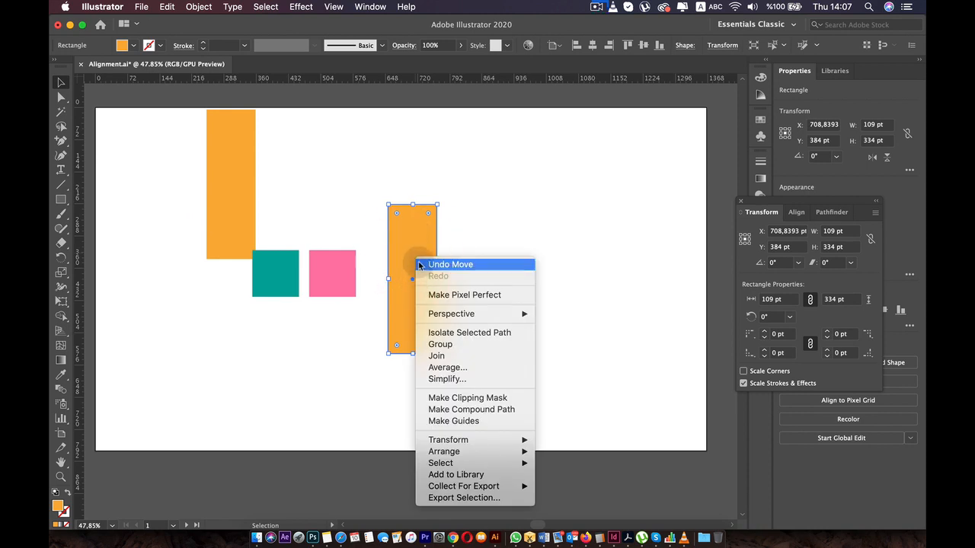
click(416, 257)
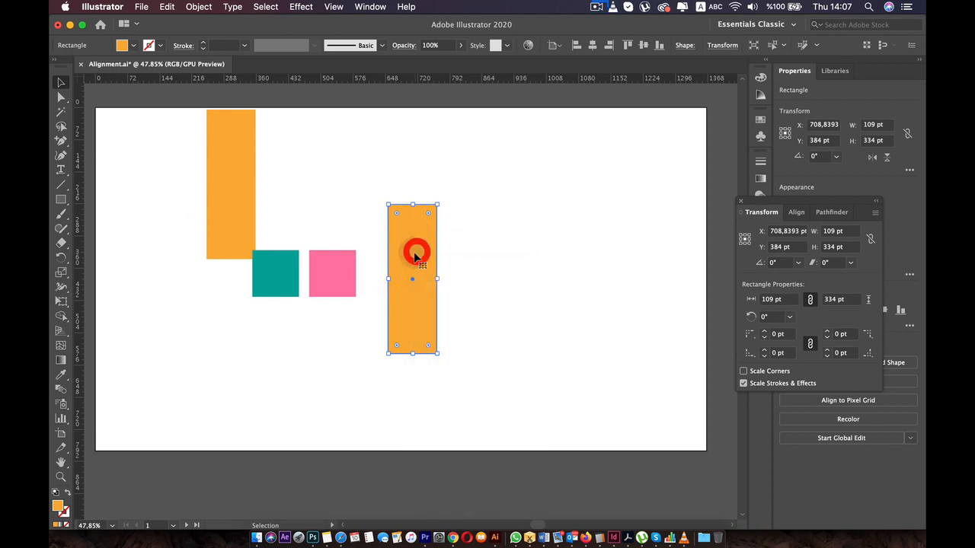
click(339, 9)
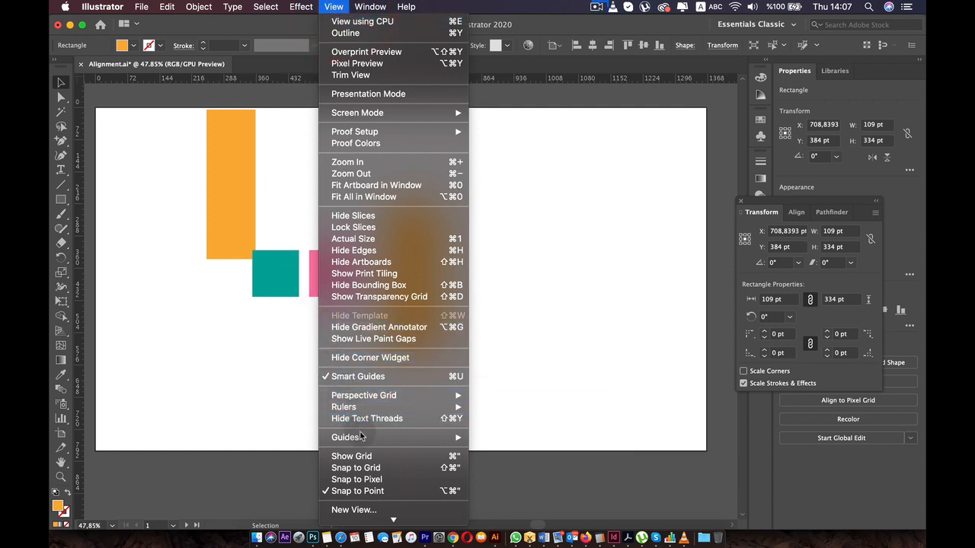
mouse_move(363, 437)
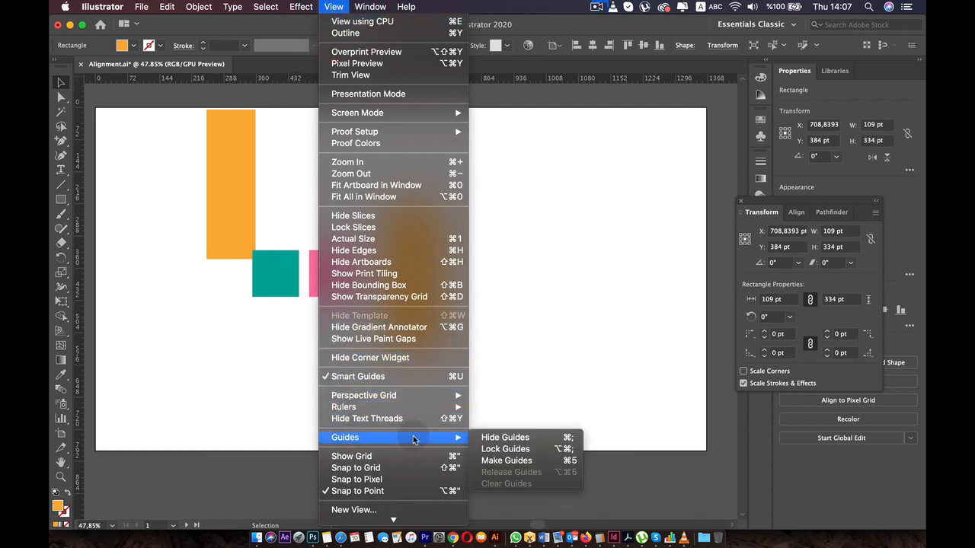
click(504, 461)
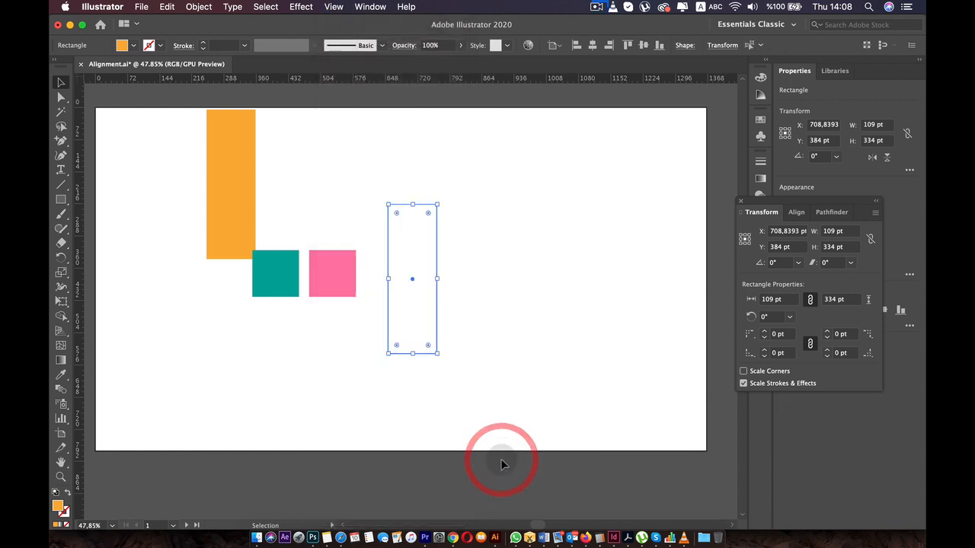
click(499, 256)
- Round the corners of the rectangular guide to a radius of about 37.3 pt
click(405, 244)
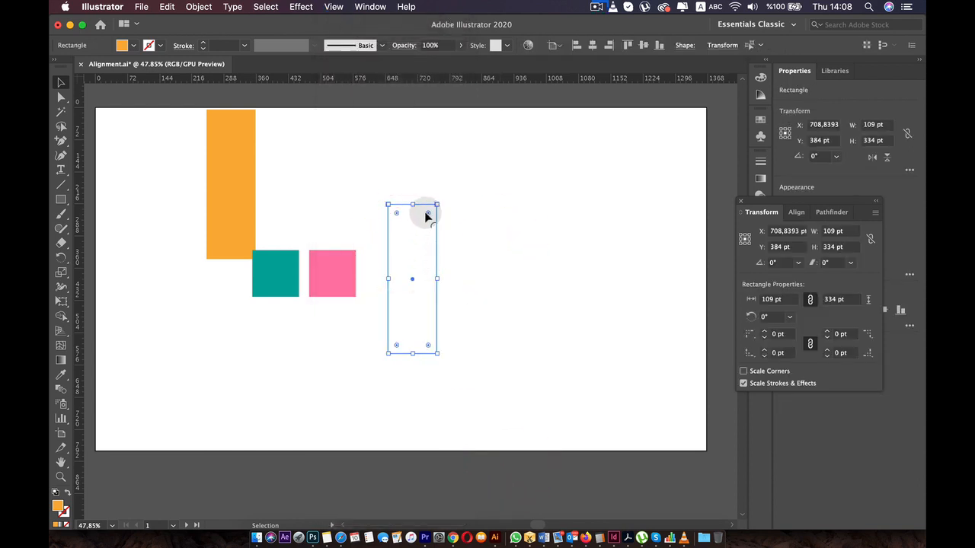
drag(423, 224, 422, 223)
click(529, 238)
- Snap the pink square to the guide's left edge and the teal square and orange rectangle to its right edge
drag(327, 273, 361, 279)
drag(295, 277, 454, 276)
drag(241, 188, 478, 393)
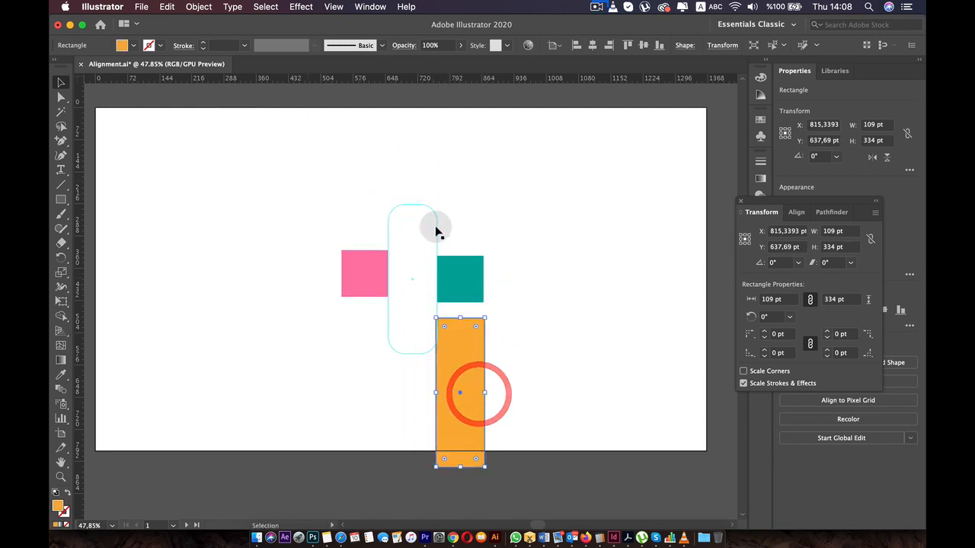
- Clear all guides and move the orange rectangle to the left of the pink square
click(436, 225)
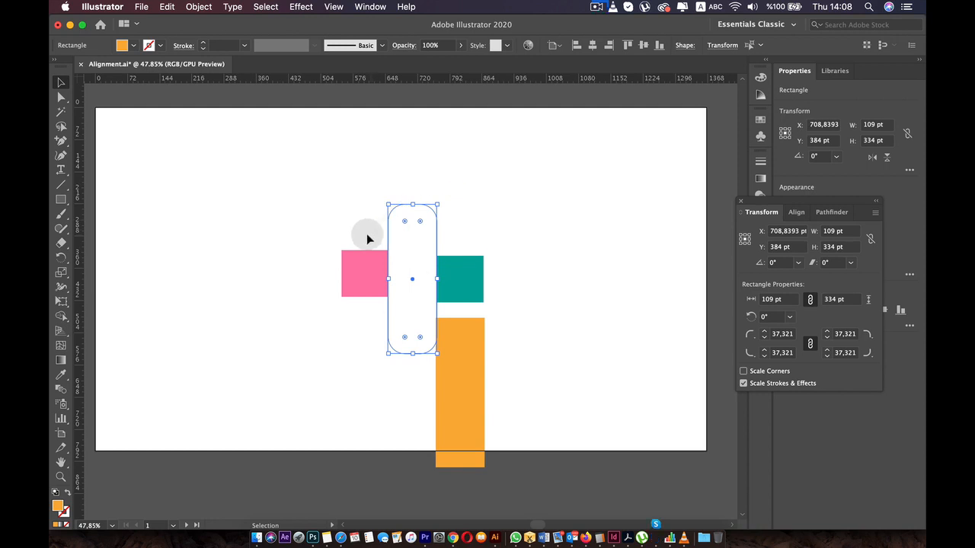
click(335, 7)
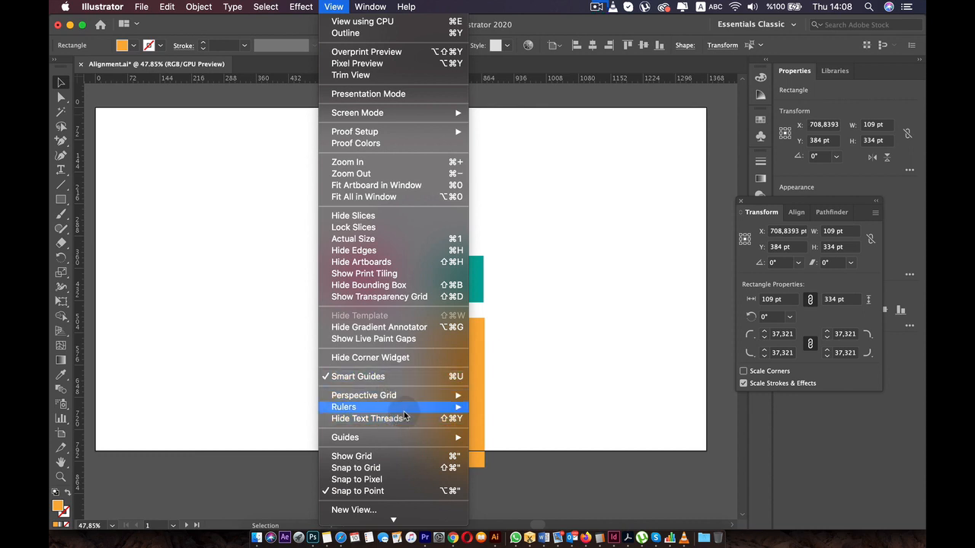
mouse_move(403, 439)
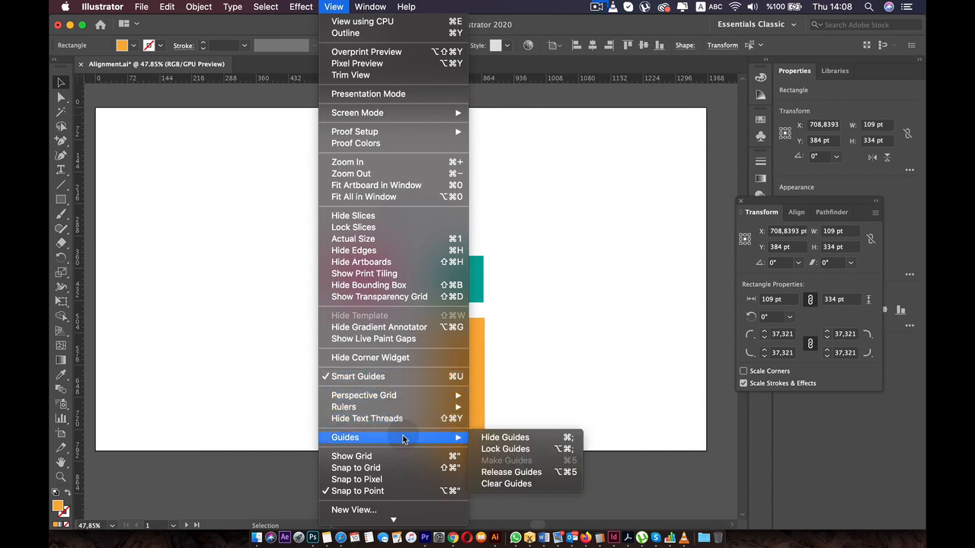
click(525, 484)
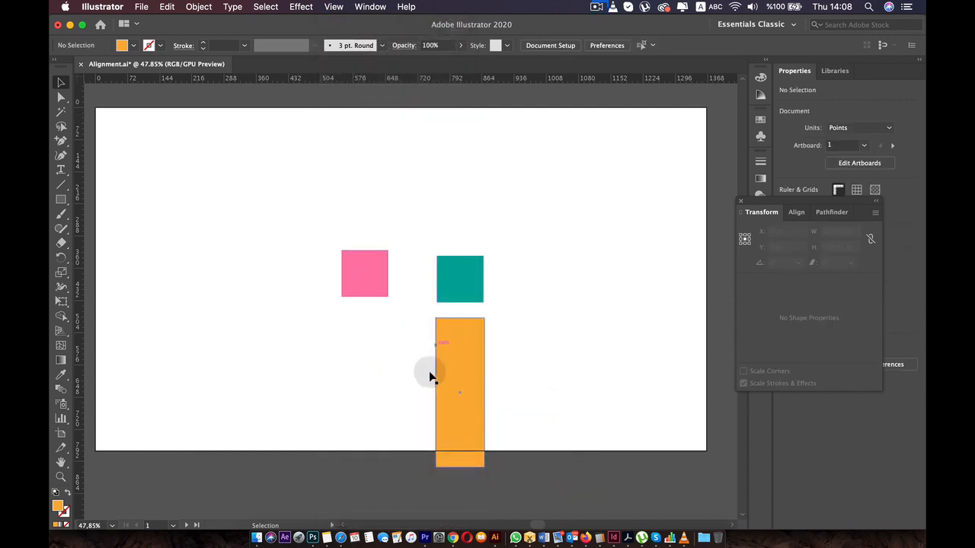
drag(432, 377, 285, 239)
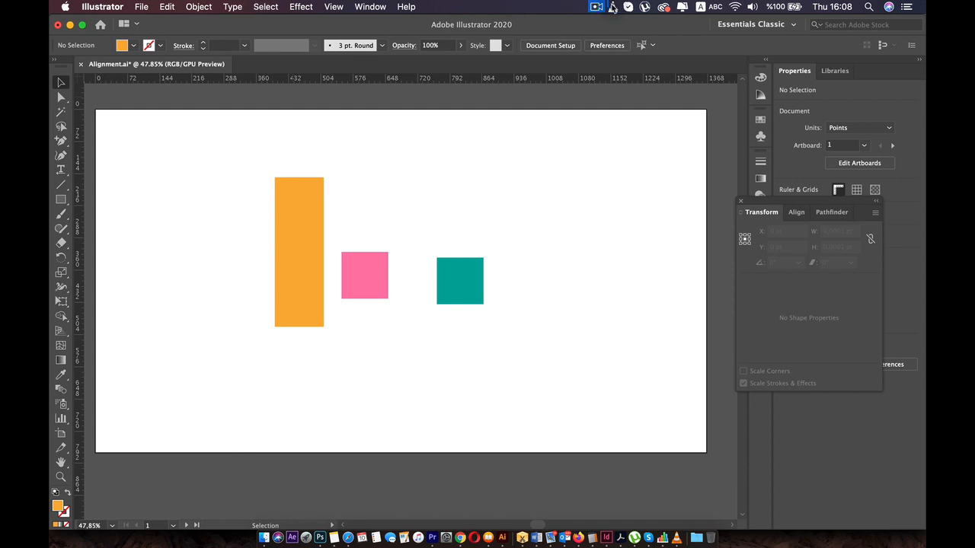
click(613, 8)
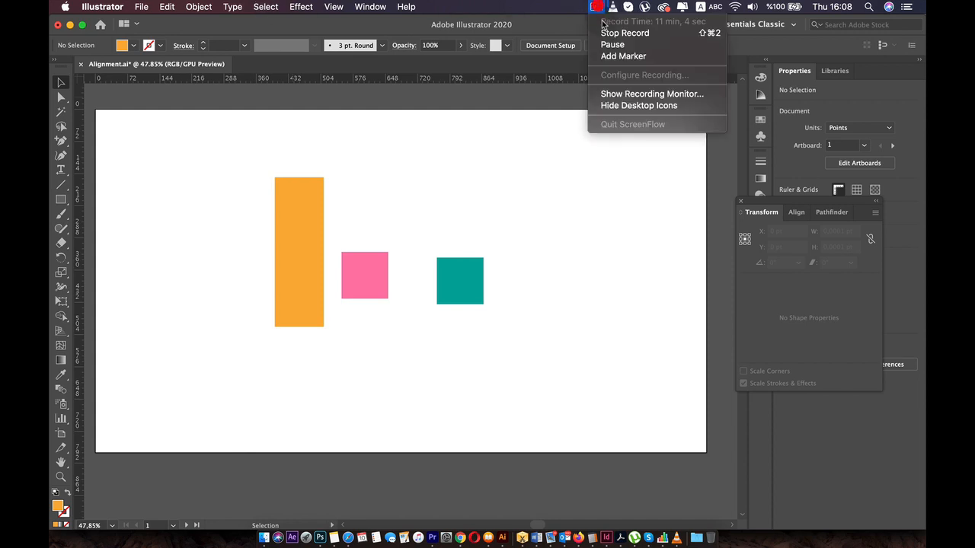
click(609, 43)
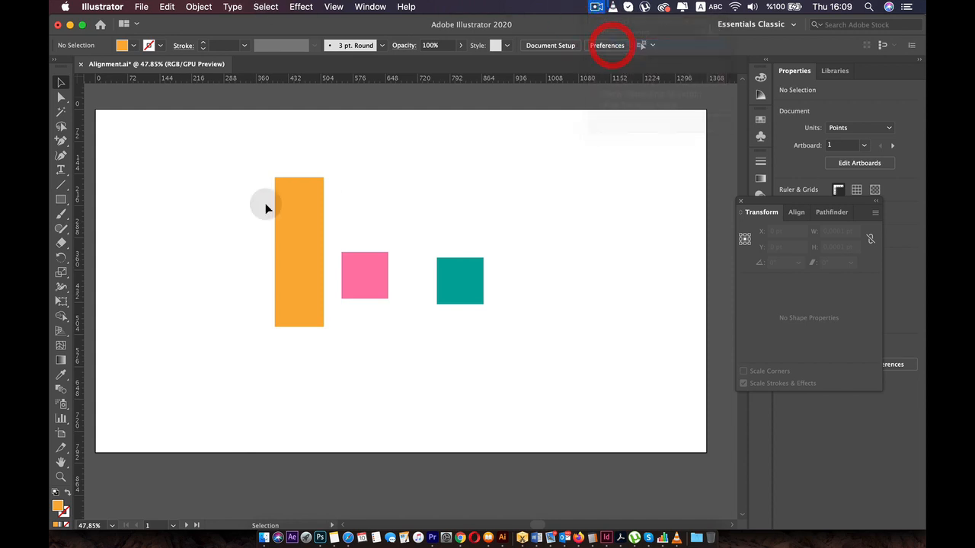
- Show the document grid and turn on Snap to Grid
click(337, 8)
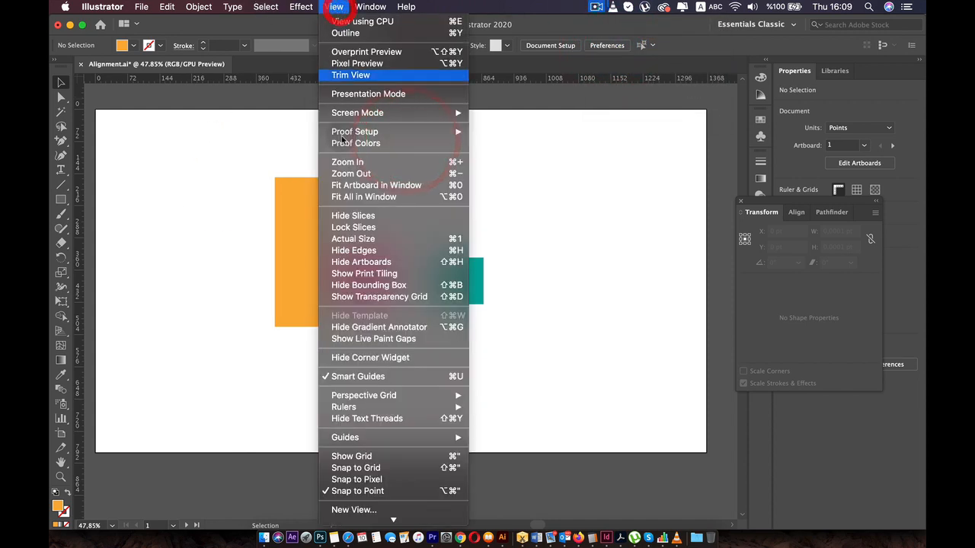
click(370, 457)
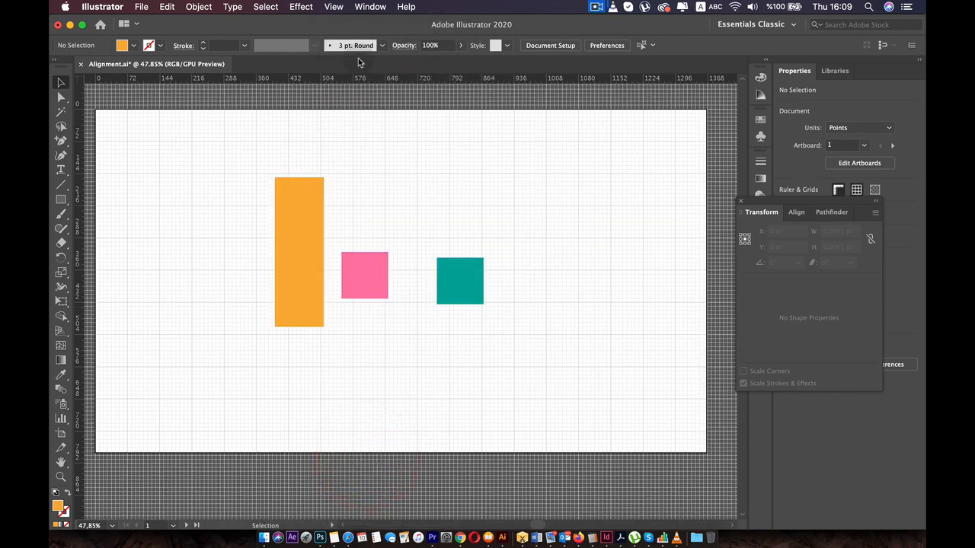
click(329, 6)
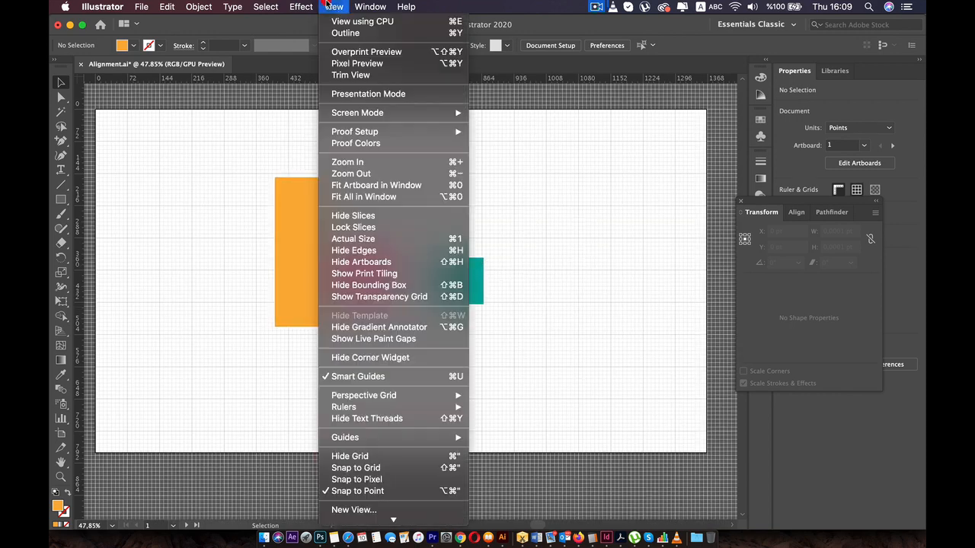
click(369, 469)
- Snap the pink and teal squares to the grid side by side and narrow each to 63 pt wide
scroll(365, 267, up, 3)
drag(366, 270, 370, 239)
scroll(370, 267, up, 4)
drag(433, 272, 496, 272)
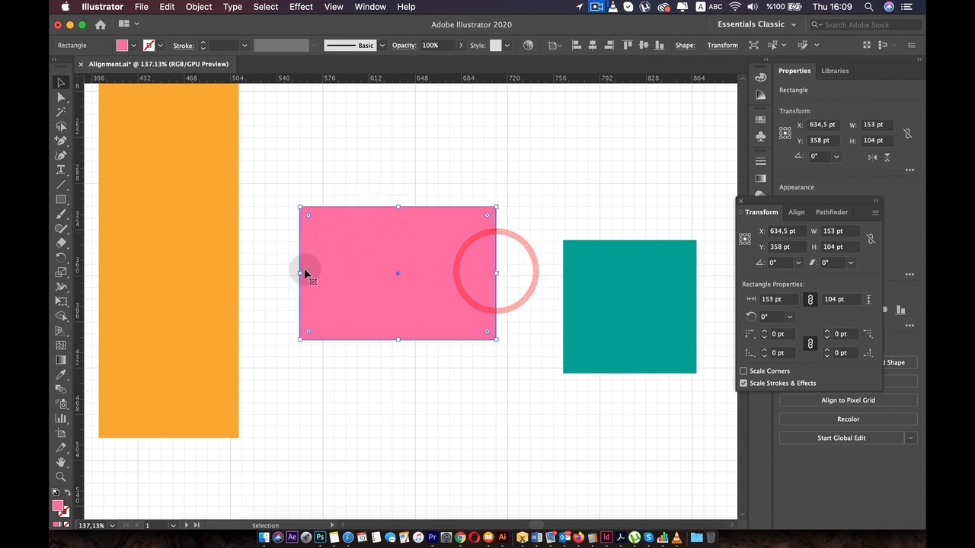
drag(302, 272, 418, 270)
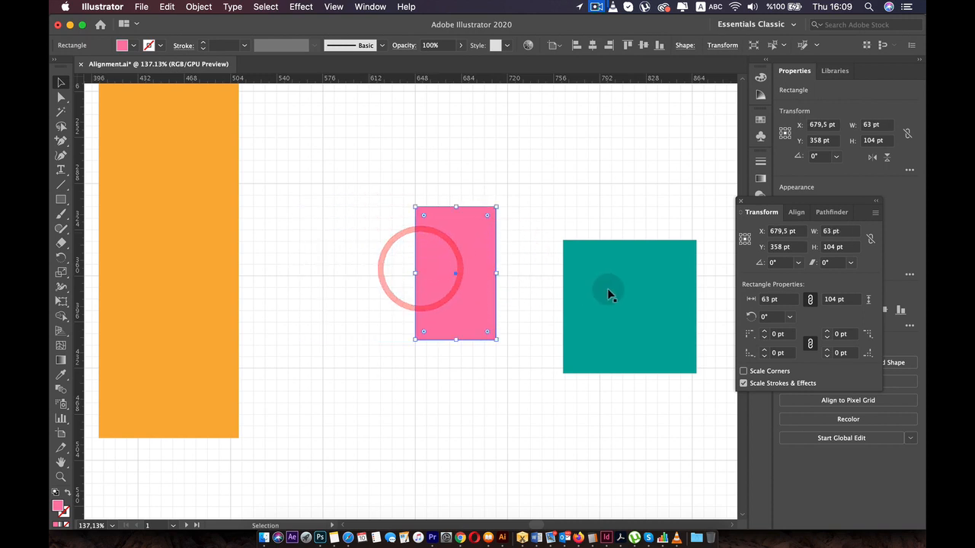
drag(610, 289, 555, 254)
drag(642, 272, 590, 272)
- Move the orange rectangle left of the pink one with their tops level, and reduce its height to 108 pt
drag(190, 201, 376, 431)
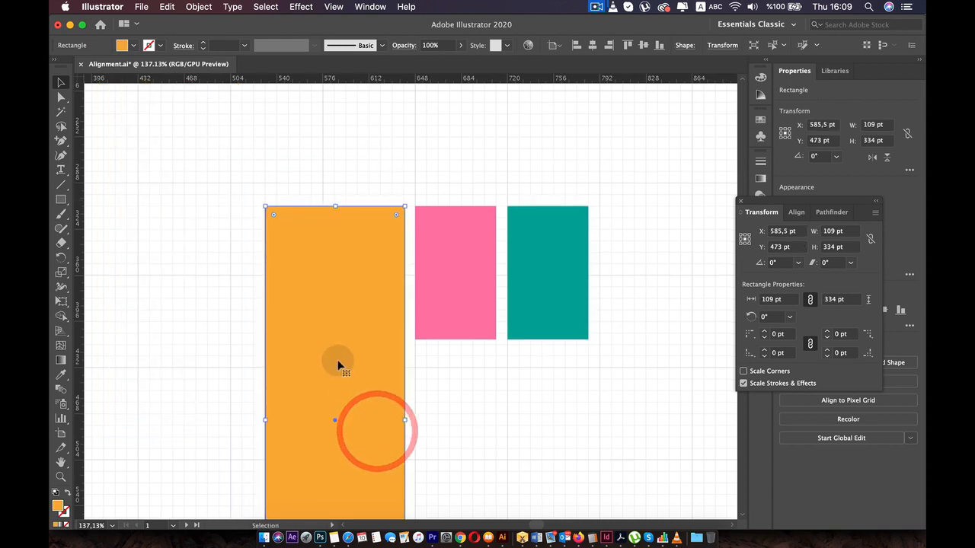
scroll(343, 392, down, 5)
drag(338, 504, 371, 216)
scroll(358, 217, up, 2)
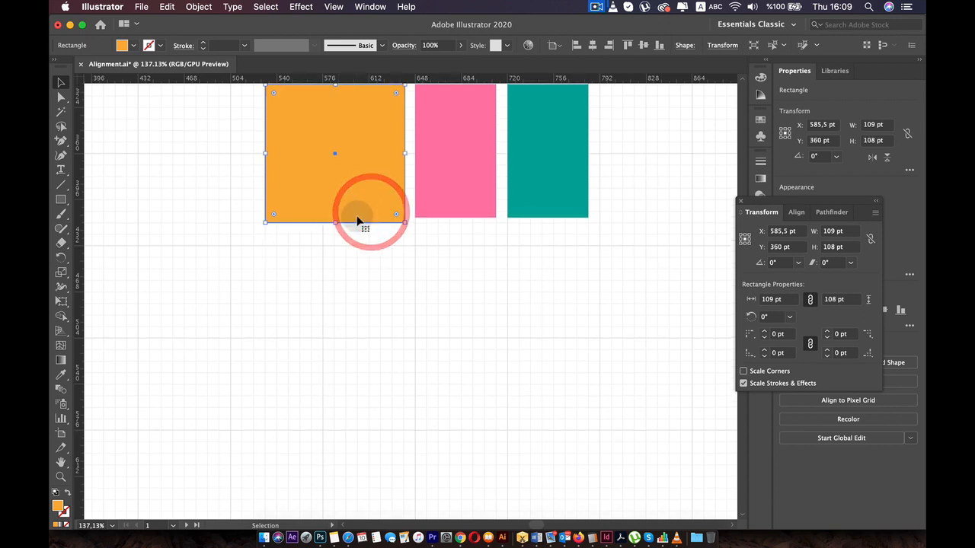
- Extend the bottom edges of the pink and teal rectangles to the grid line, making them 108 pt high
click(451, 227)
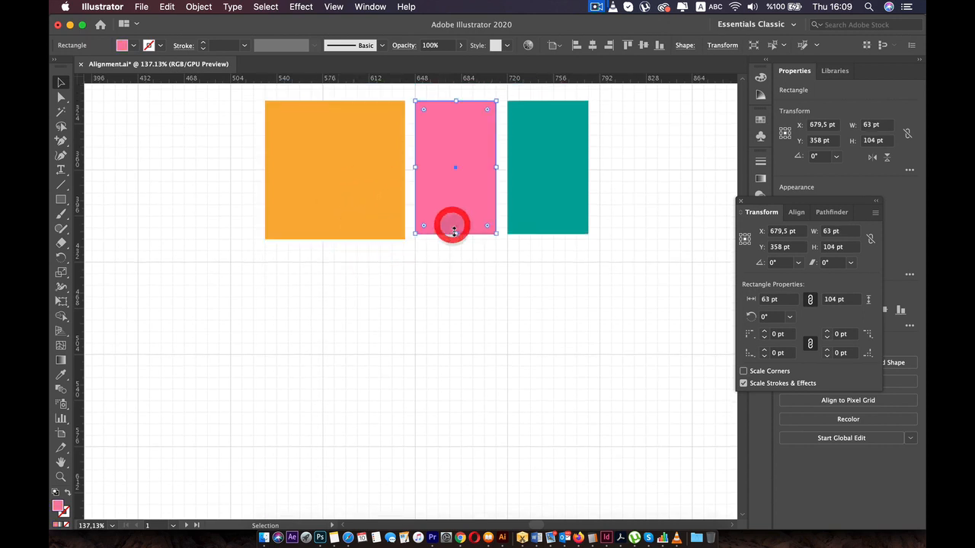
drag(456, 234, 455, 238)
click(547, 230)
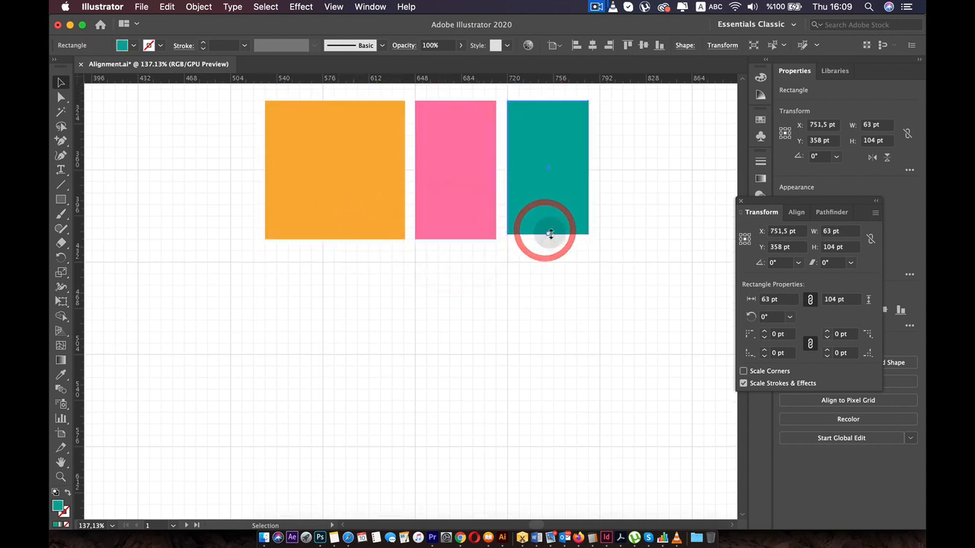
drag(547, 234, 548, 239)
- Narrow the orange rectangle from its left side to the grid line at 576 pt
click(283, 176)
drag(266, 174, 324, 175)
click(275, 177)
- Move the pink rectangle below the other two along the grid, to X 697.5 pt and Y 486 pt
scroll(313, 244, up, 3)
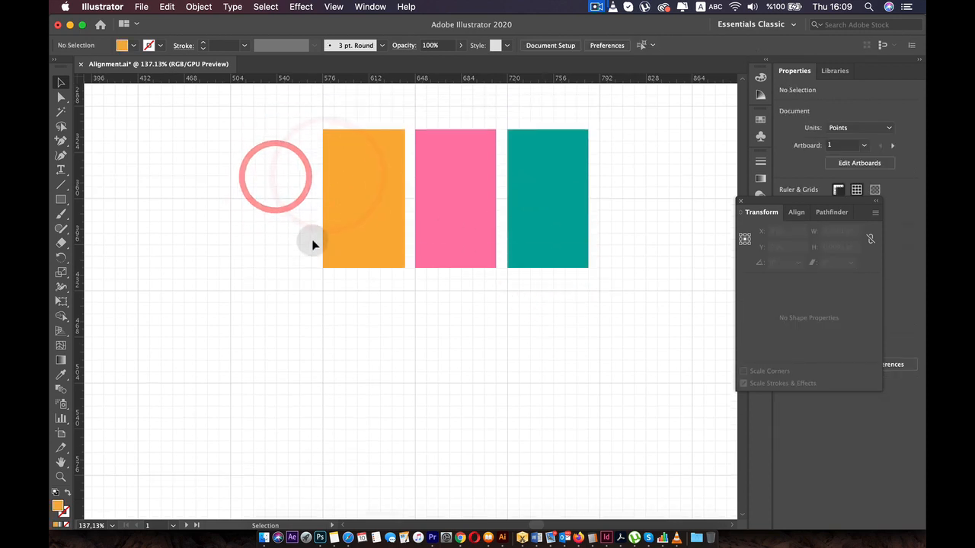
click(473, 227)
drag(446, 250, 470, 394)
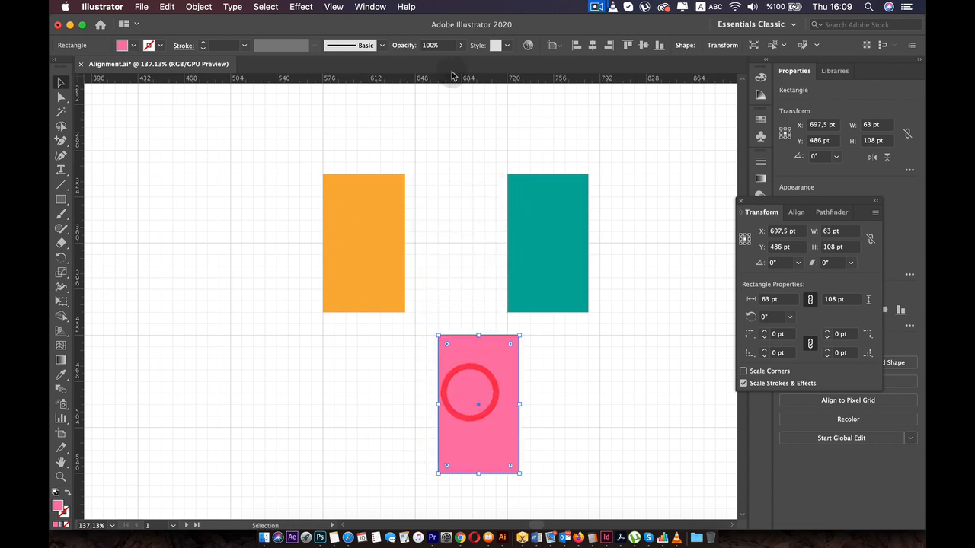
- Set the grid's gridline spacing to 89 pt in the Guides & Grid preferences and apply it
click(103, 8)
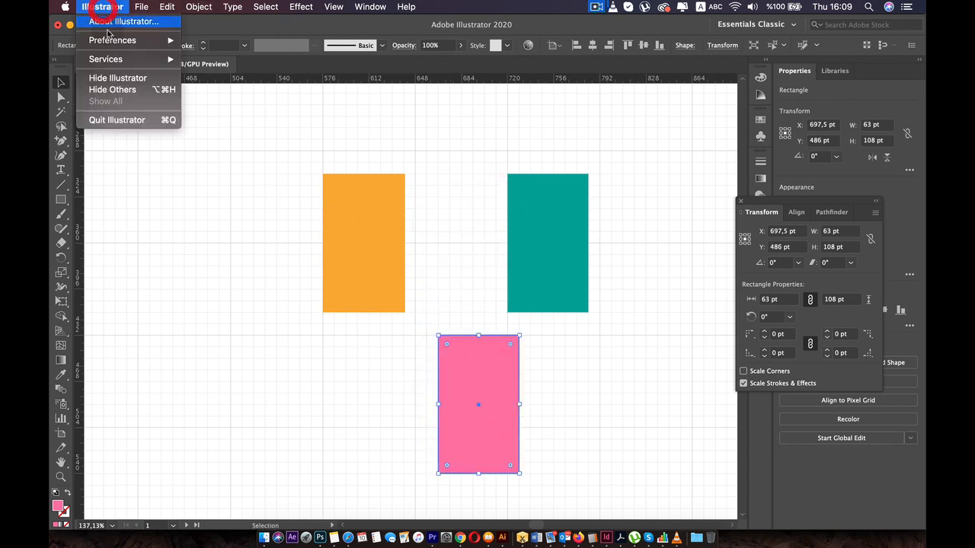
mouse_move(166, 41)
click(233, 44)
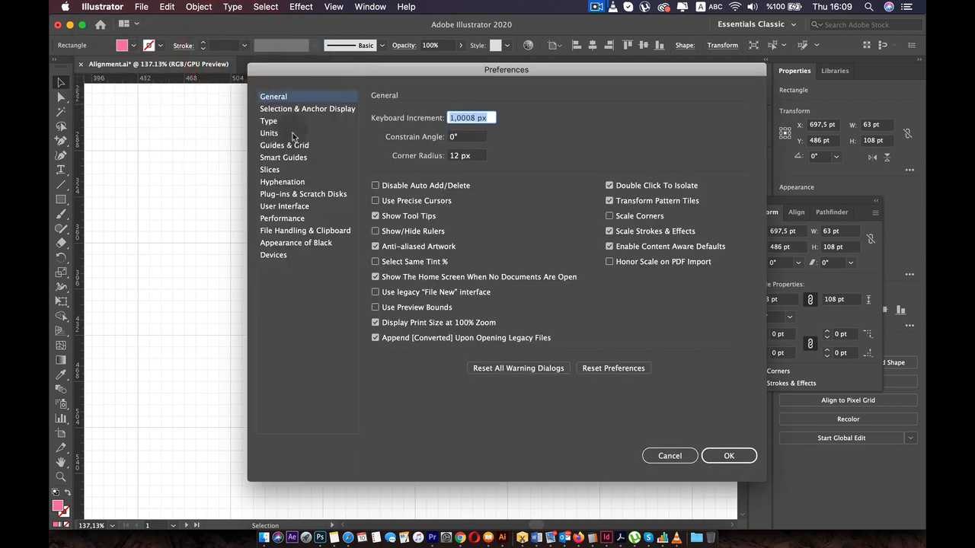
click(293, 145)
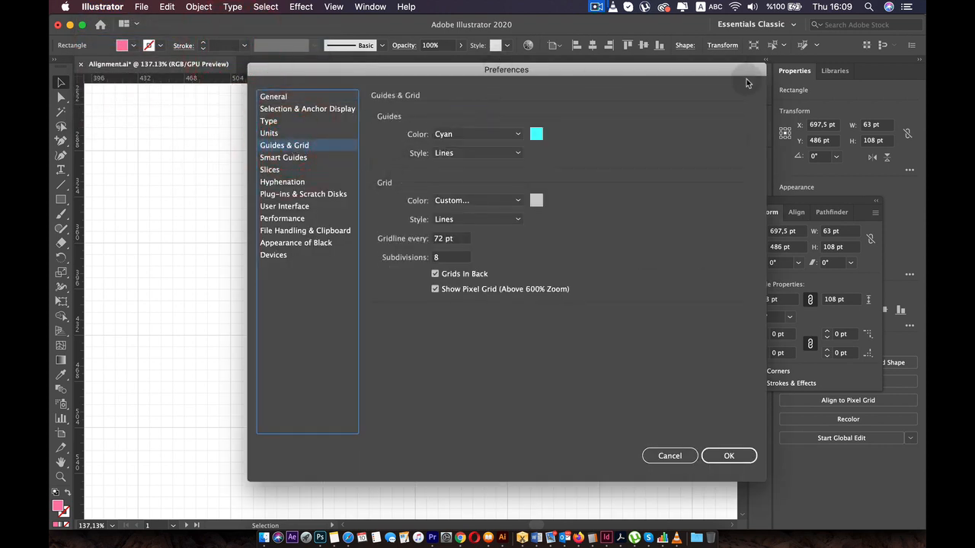
drag(613, 77, 901, 71)
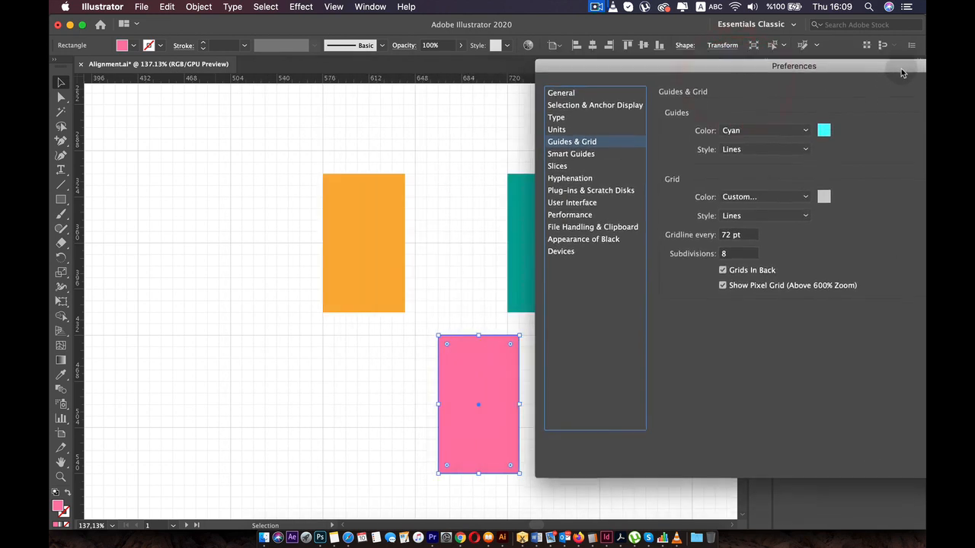
click(737, 232)
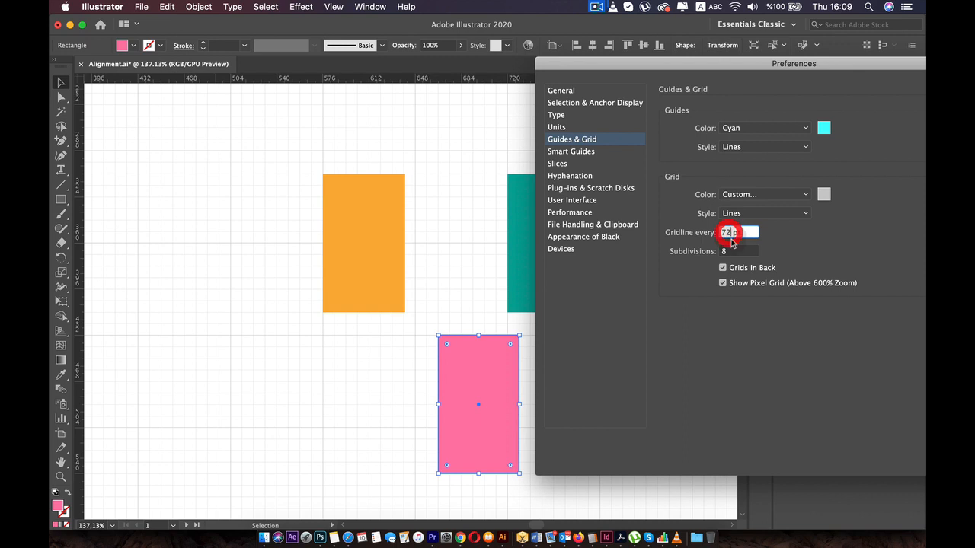
drag(731, 239, 721, 232)
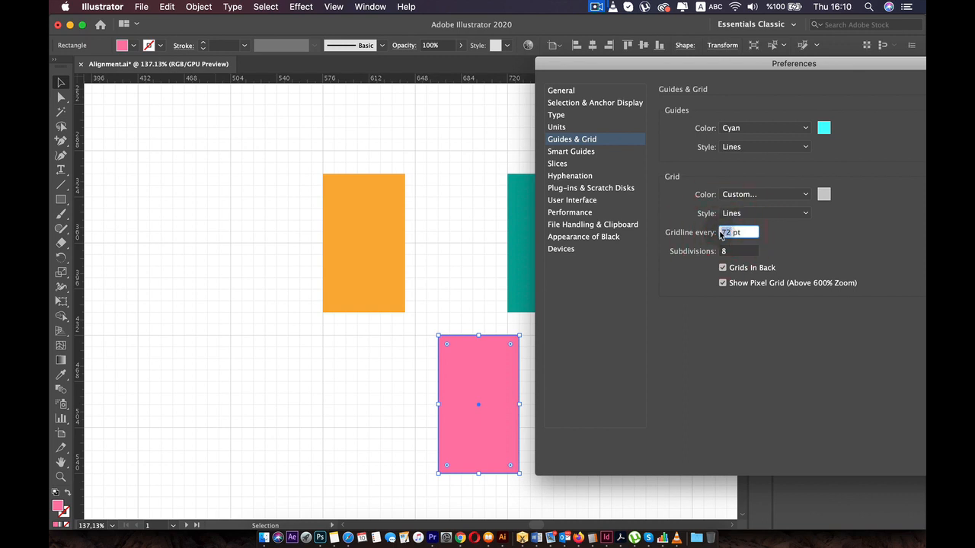
text(89)
drag(752, 63, 621, 109)
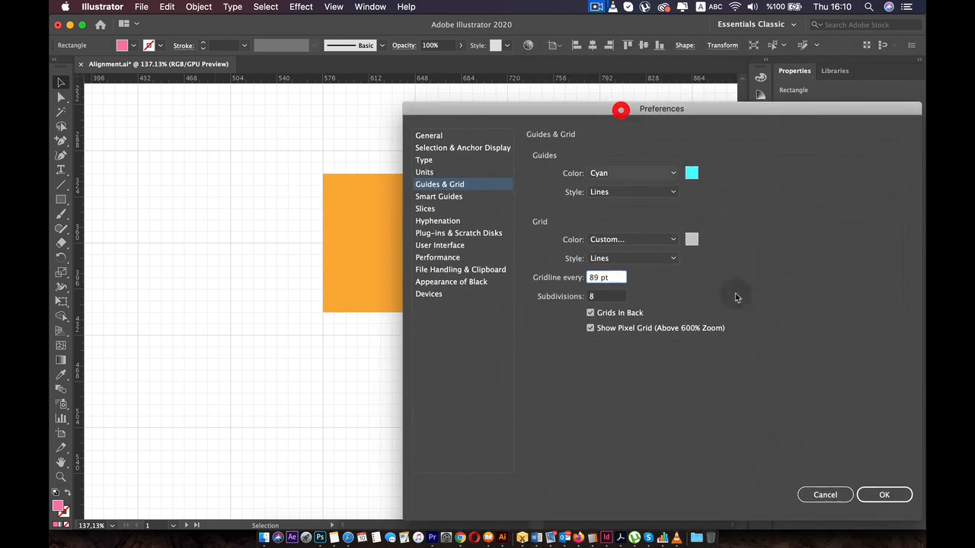
click(884, 495)
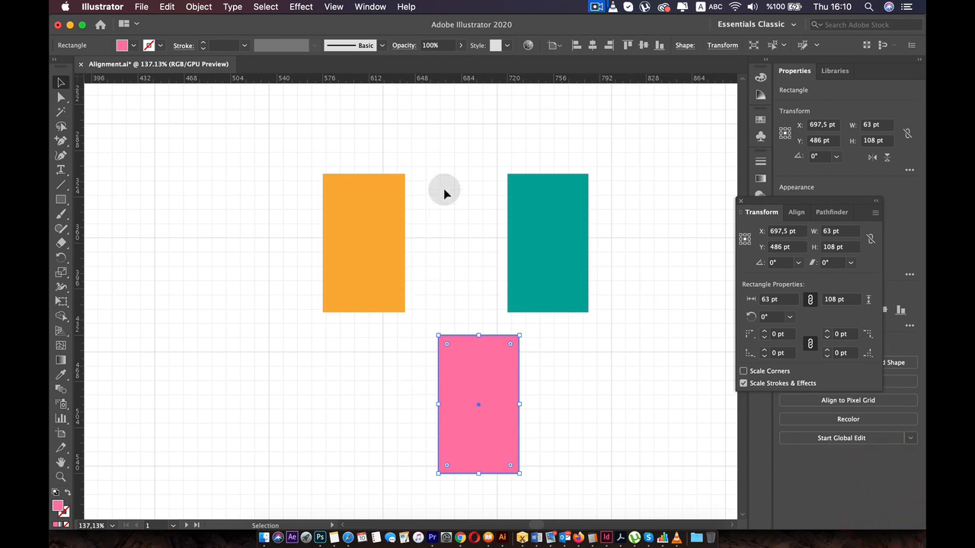
- Snap the teal rectangle to the grid at X 743.5 pt and Y 354.375 pt, and reposition the Transform panel
drag(553, 217, 563, 205)
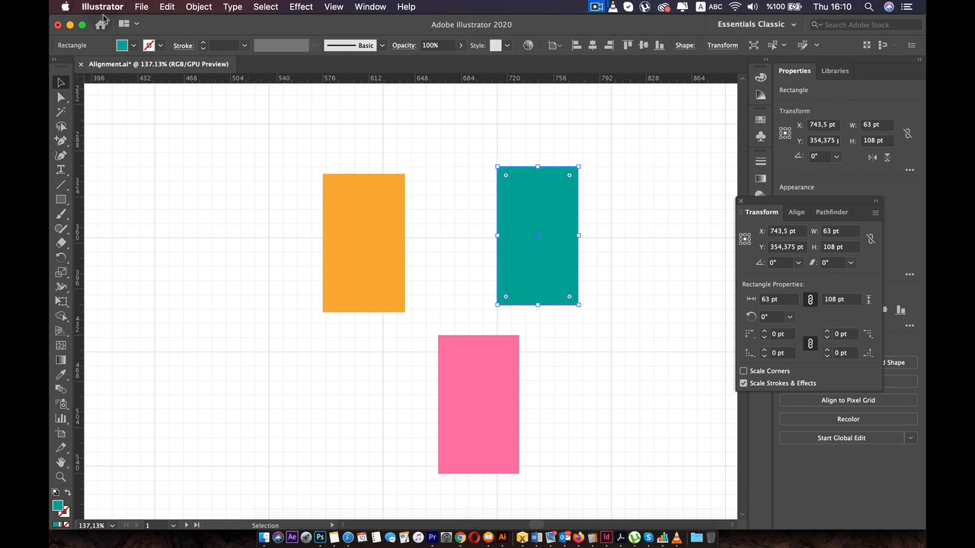
drag(824, 203, 719, 162)
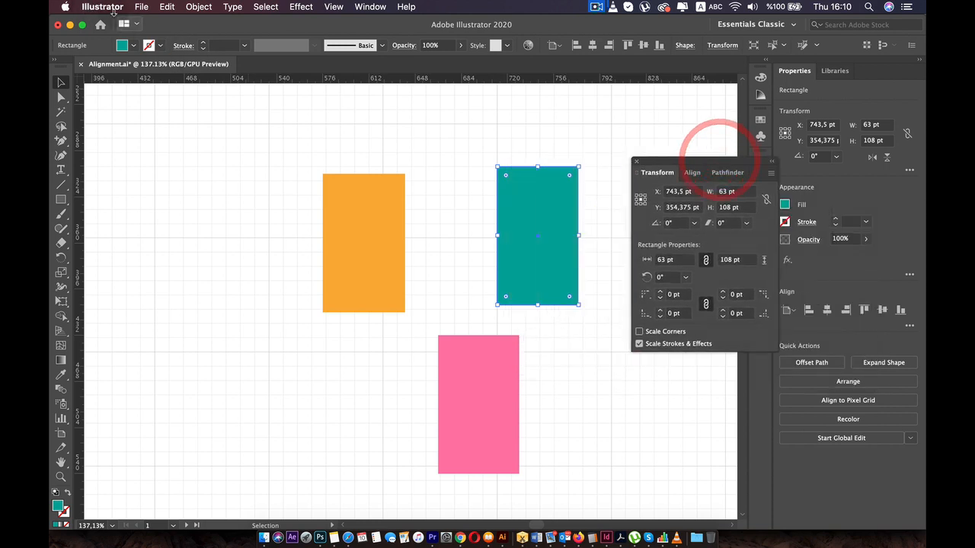
- Set the gridline spacing to 40 pt in the Guides & Grid preferences and apply it
click(102, 7)
mouse_move(122, 40)
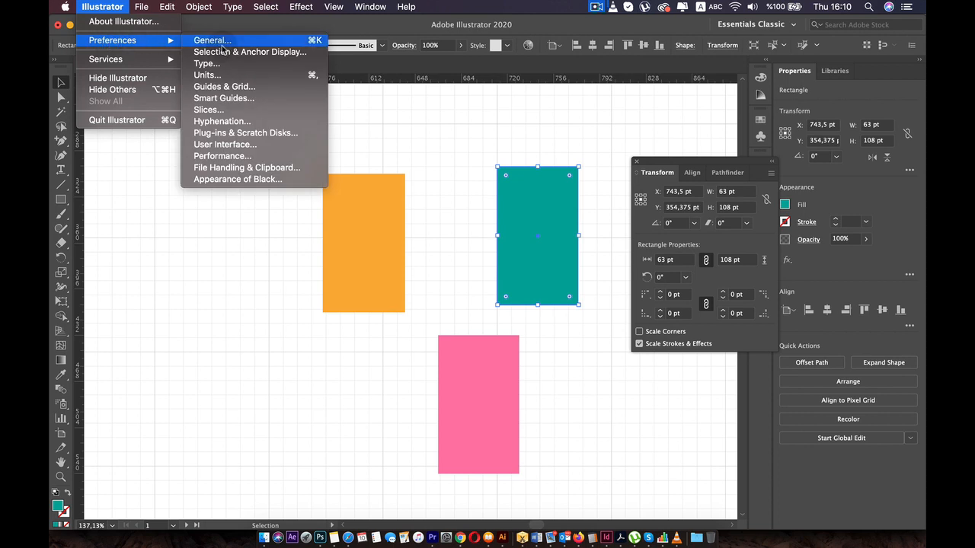
click(228, 87)
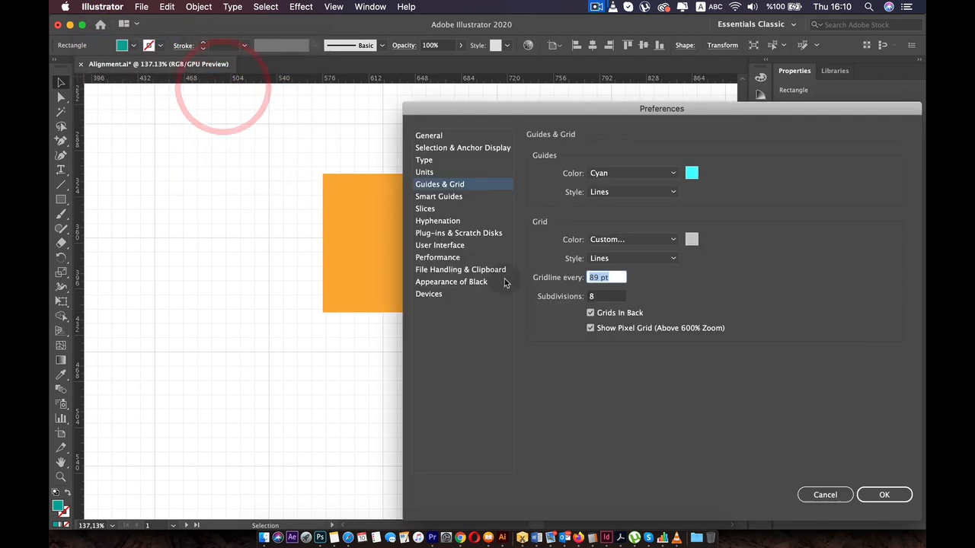
drag(600, 278, 574, 279)
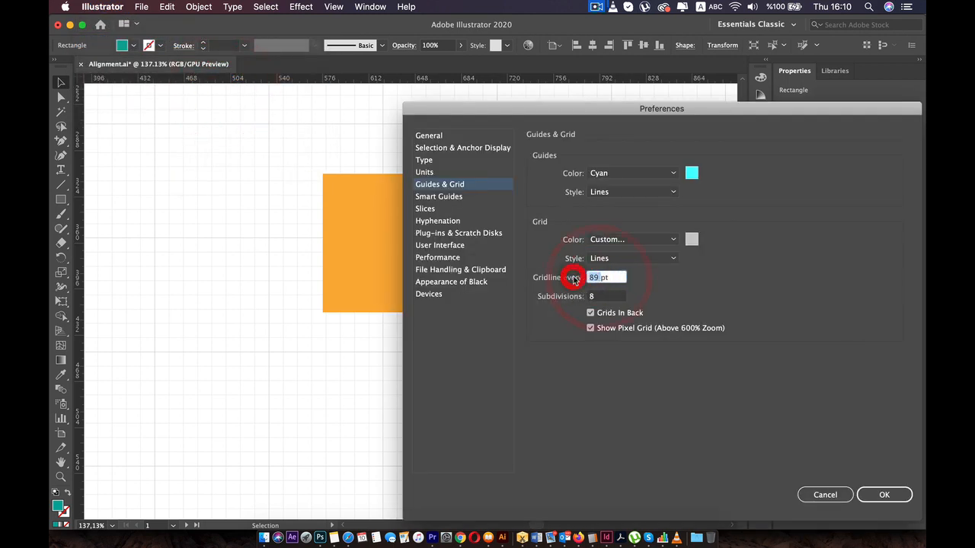
text(40)
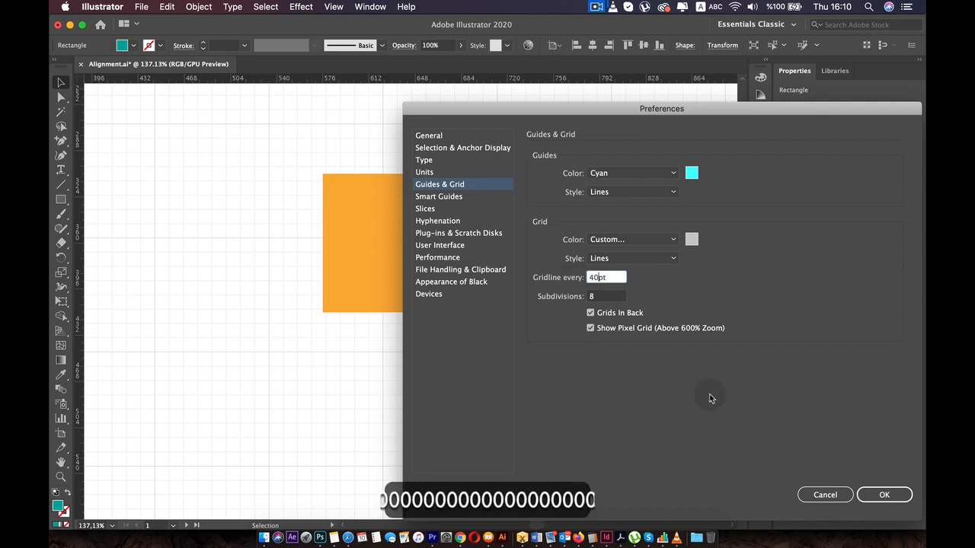
click(876, 494)
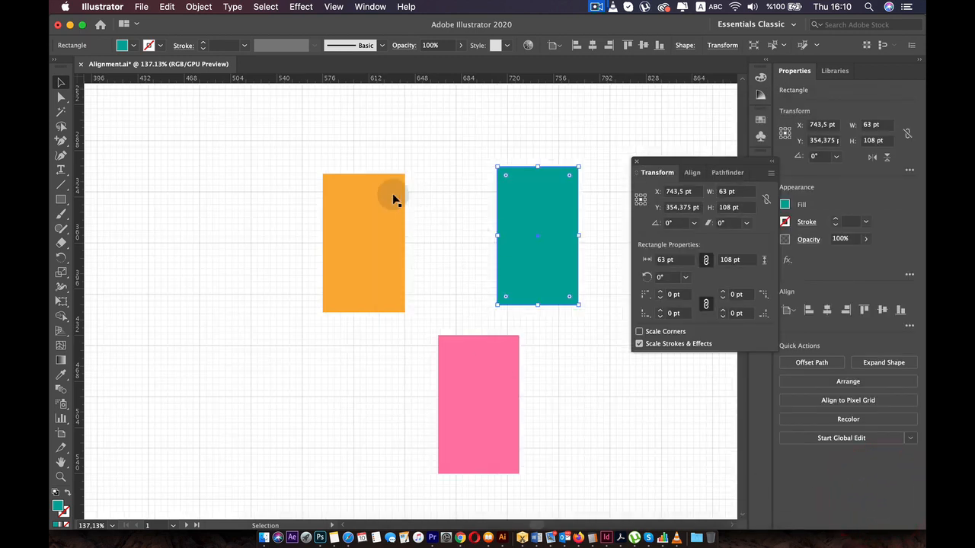
- Move the orange rectangle along the grid to X 593 pt and Y 374 pt, and deselect it
drag(393, 200, 354, 210)
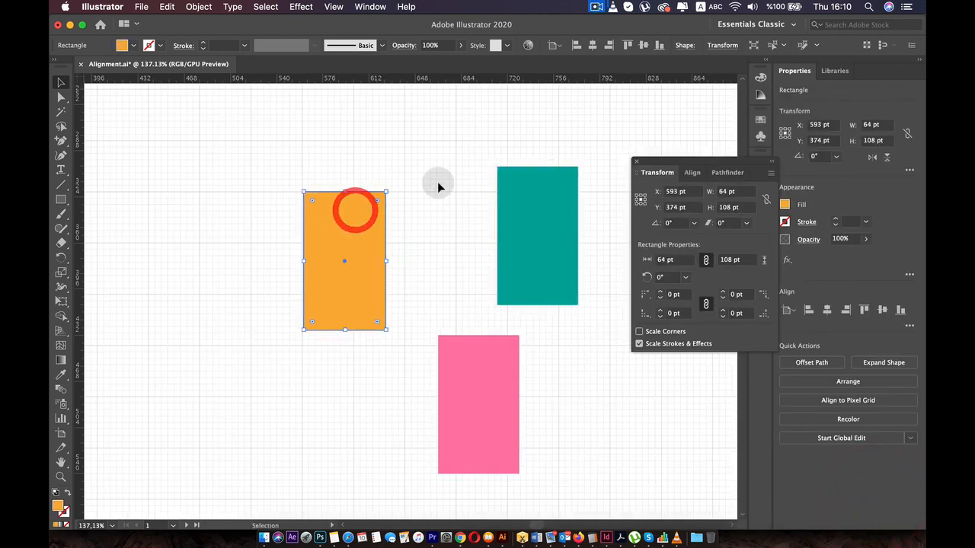
click(438, 183)
scroll(438, 183, down, 5)
scroll(438, 183, up, 2)
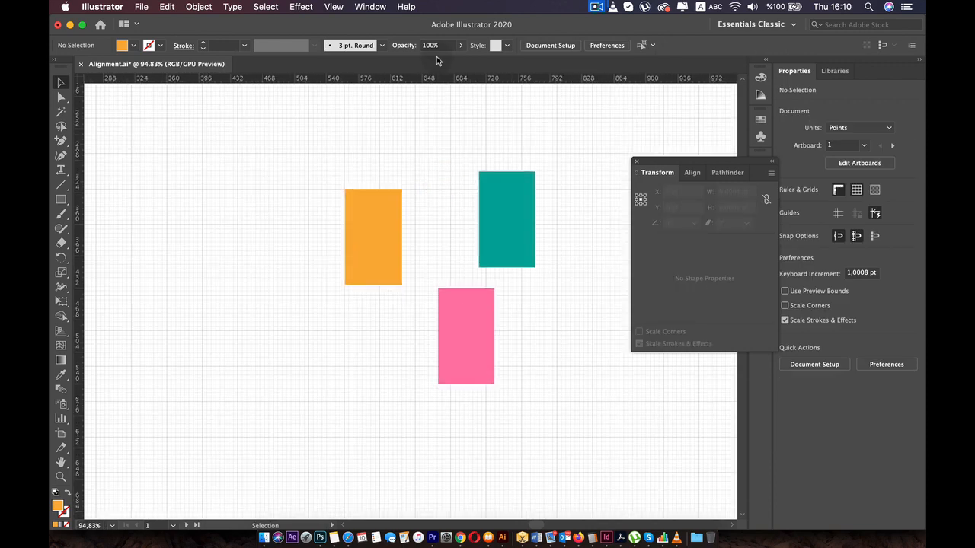
- Hide the grid, and with snapping still on, move the orange rectangle to X 598 pt, Y 394 pt and widen it to 84 pt
click(333, 7)
click(359, 456)
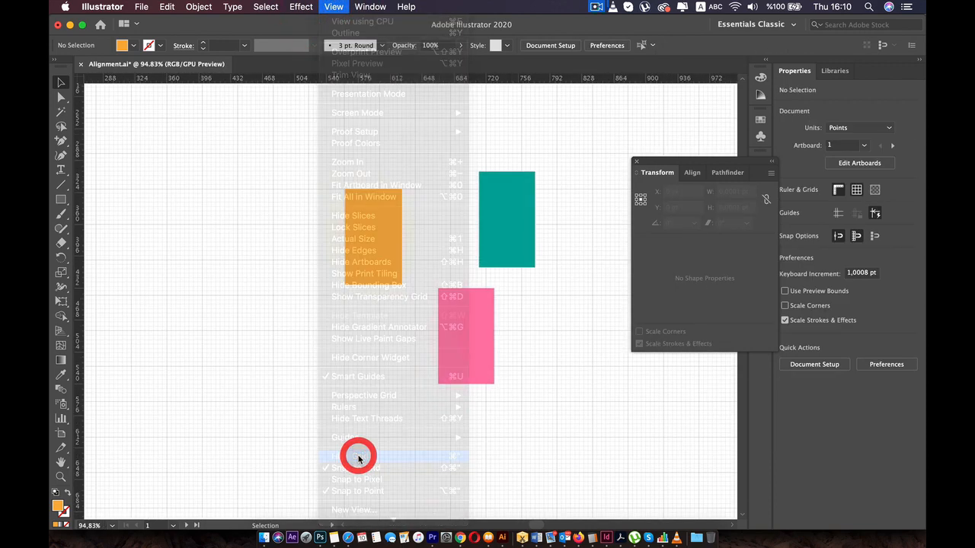
scroll(404, 289, up, 1)
drag(370, 233, 416, 254)
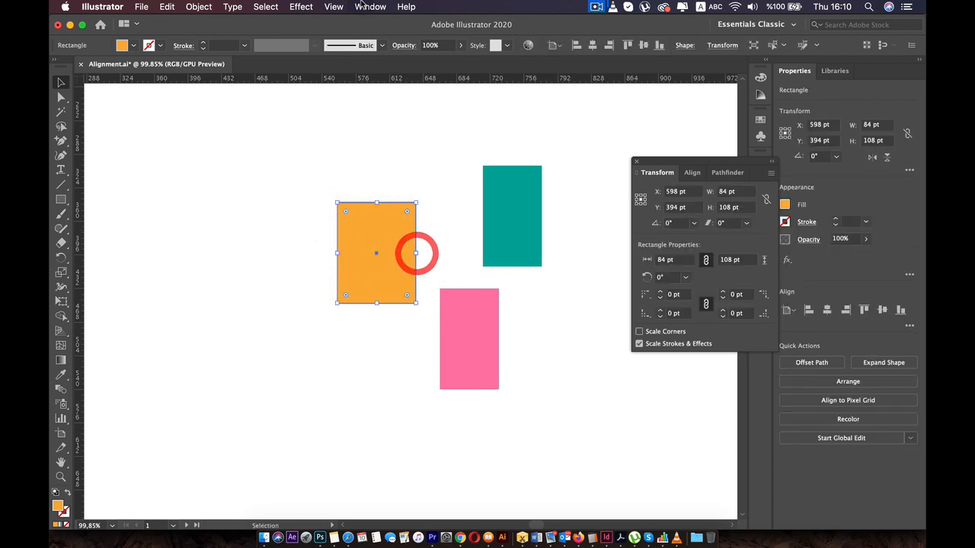
- Turn off Snap to Grid and move the orange rectangle freely to about X 577 pt and Y 378 pt
click(333, 6)
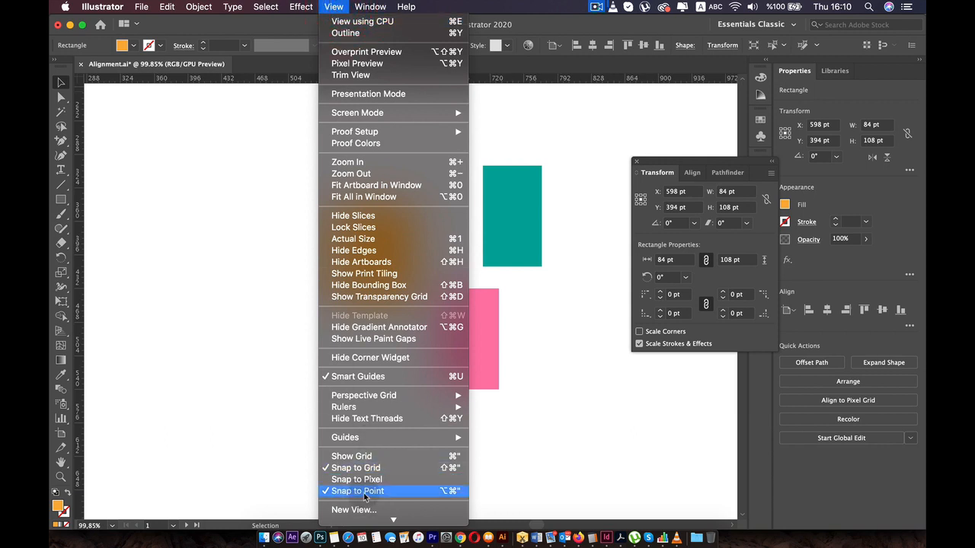
click(366, 468)
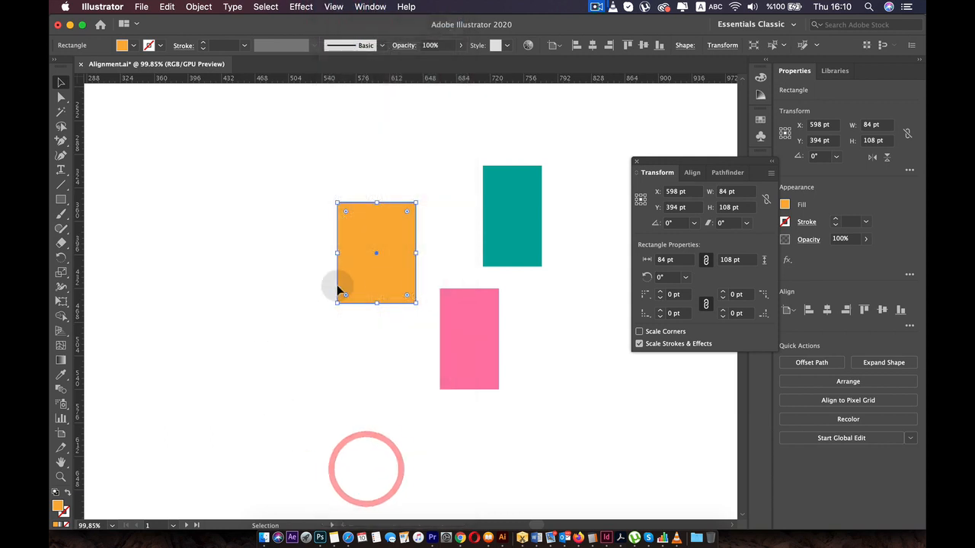
drag(361, 270, 386, 230)
scroll(401, 280, down, 5)
key(space)
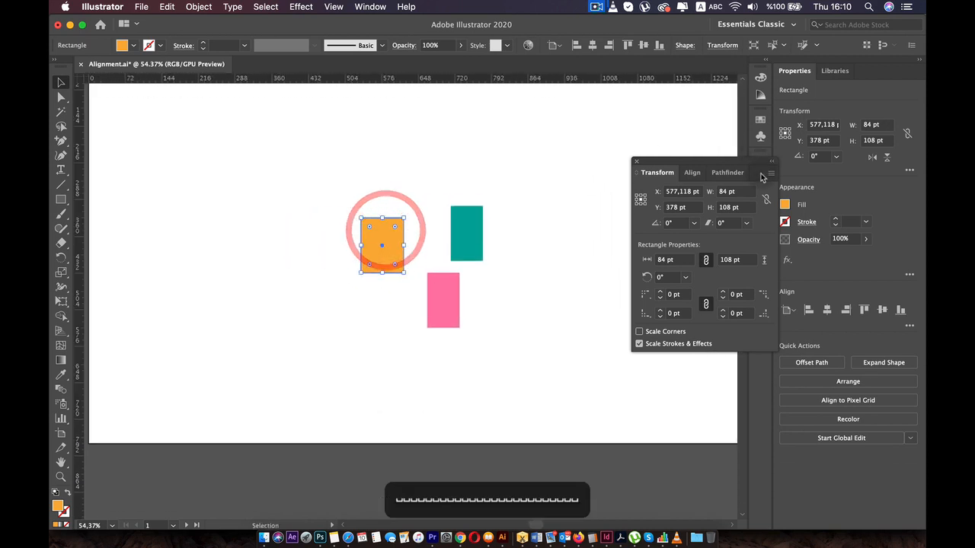
- Close the Transform panel and bring the whole artboard into view
click(637, 164)
scroll(524, 201, down, 2)
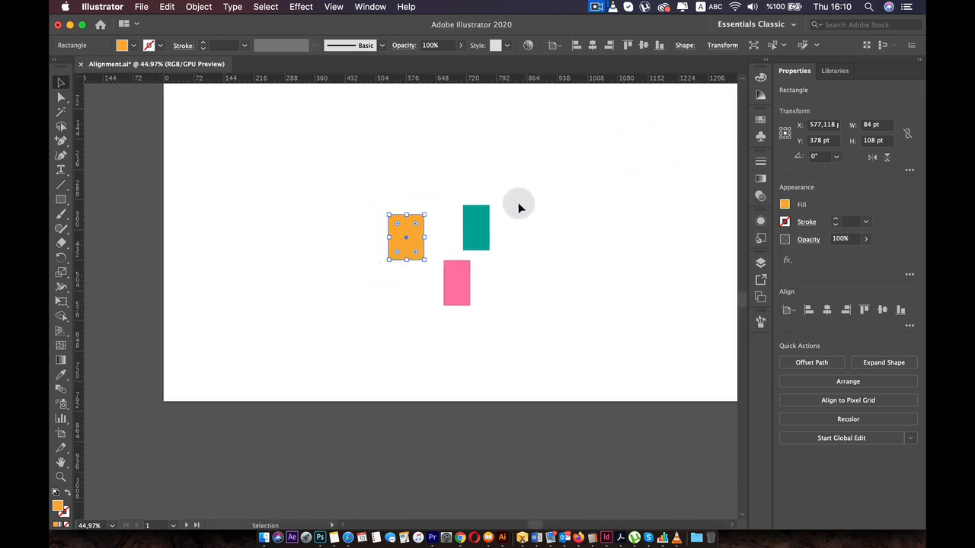
key(space)
drag(555, 148, 499, 189)
click(596, 7)
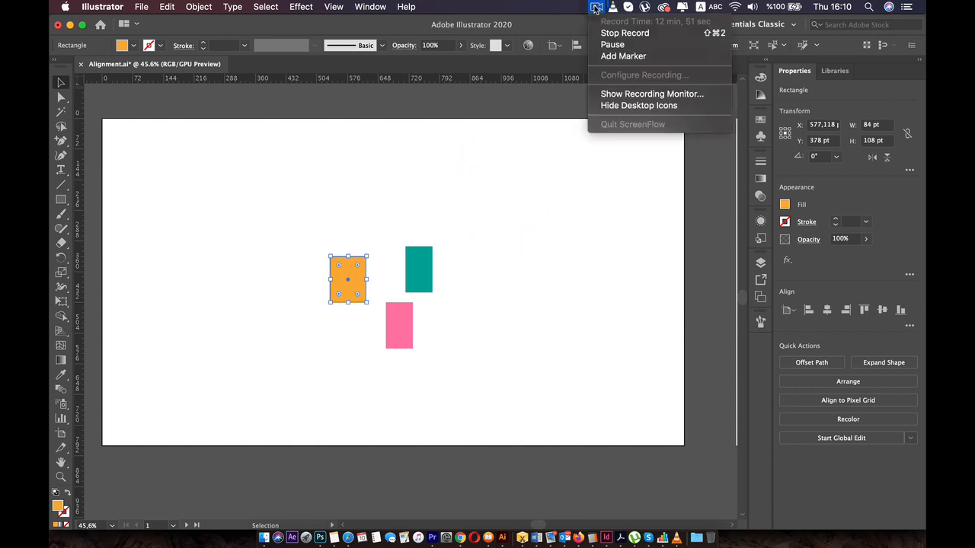